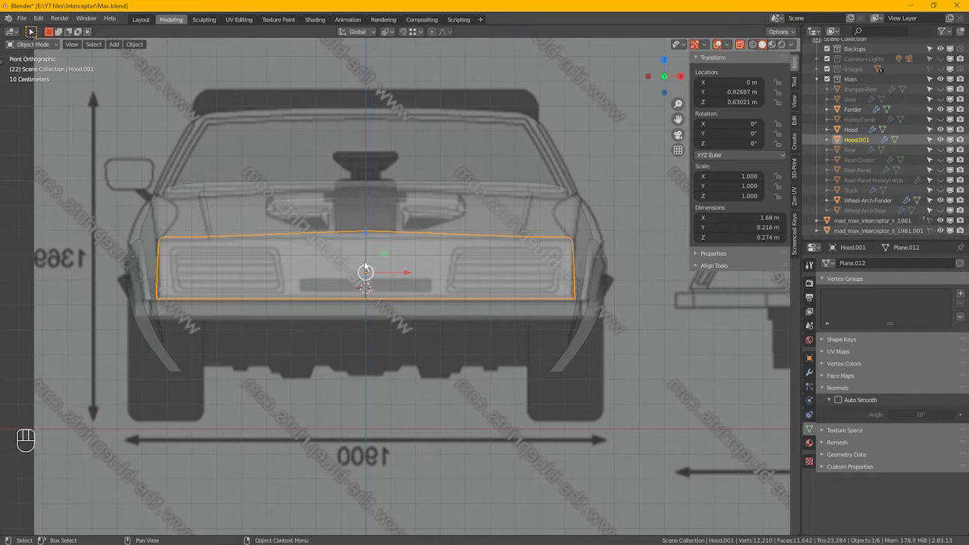
# Step: Rename the selected Hood.001 object to Front-End
pyautogui.scroll(4, 553, 285)
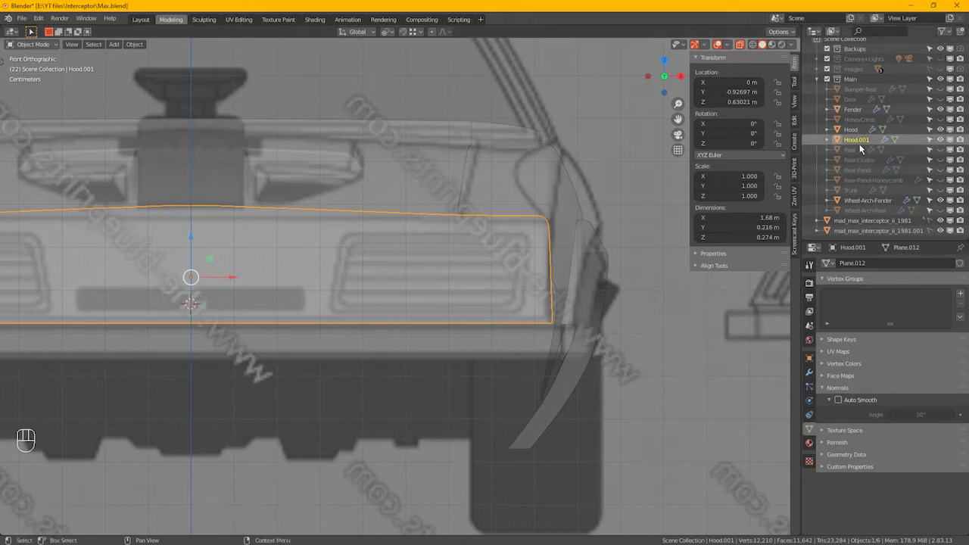
pyautogui.press('F2')
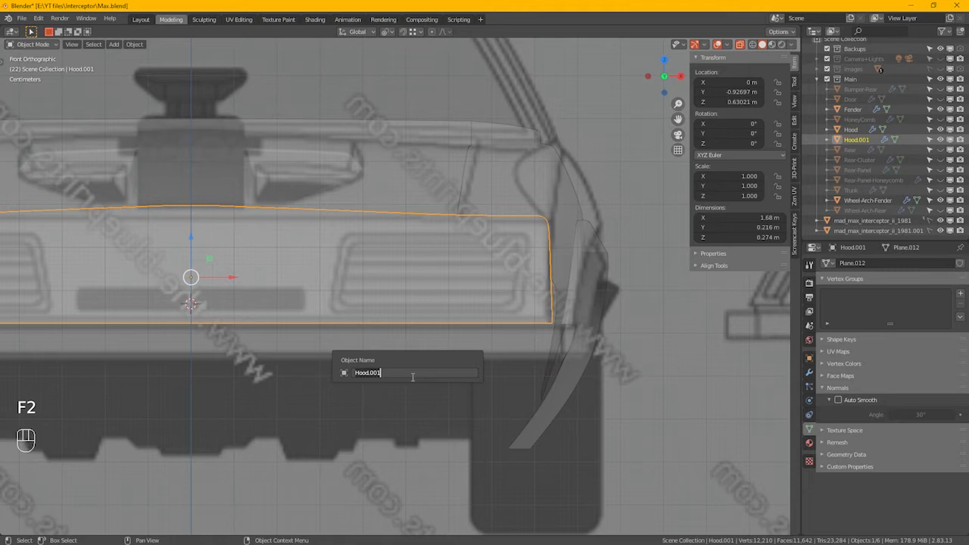
pyautogui.write('F')
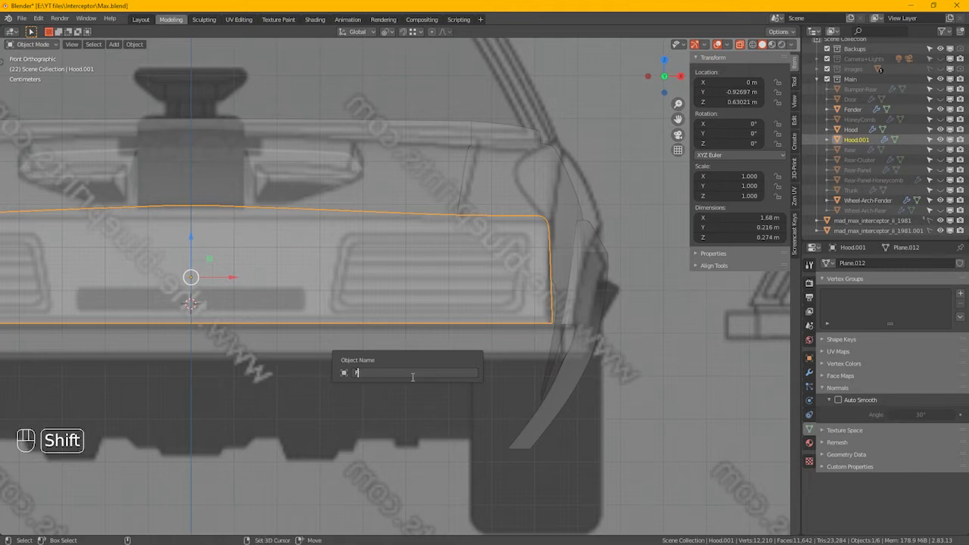
pyautogui.write('ront')
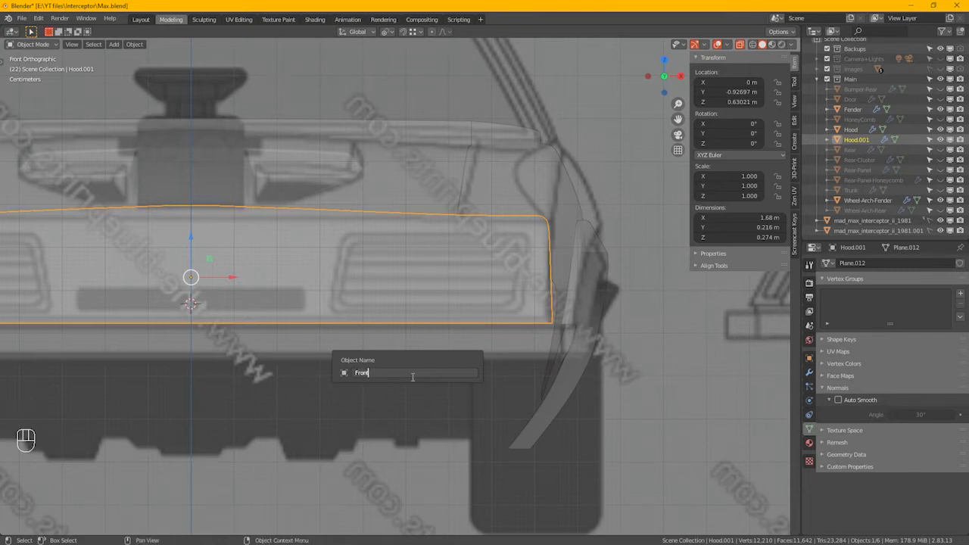
pyautogui.write('-End')
pyautogui.press('Return')
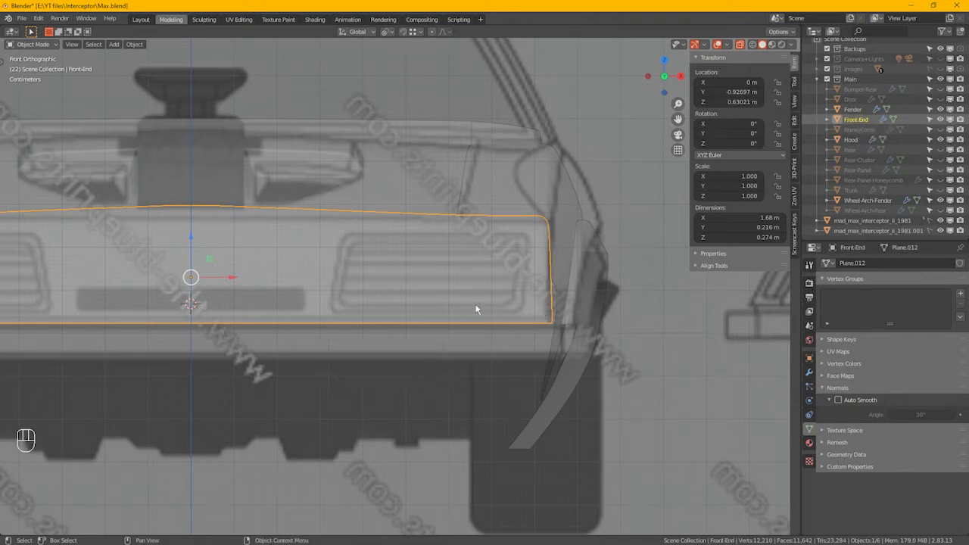
# Step: Enter Edit Mode on the Front-End mesh and check the car's headlights and grille in the browser's reference photo
pyautogui.press('Tab')
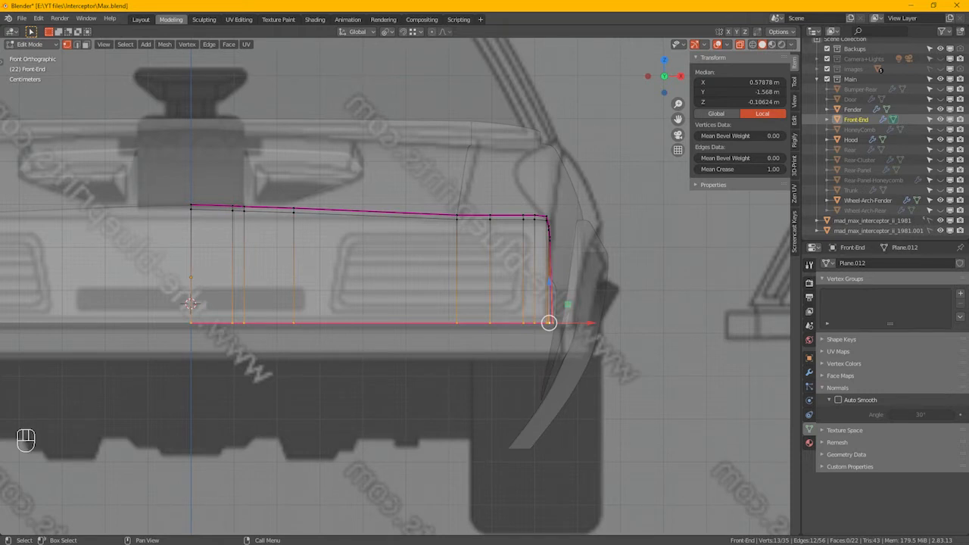
pyautogui.hotkey('alt', 'Tab')
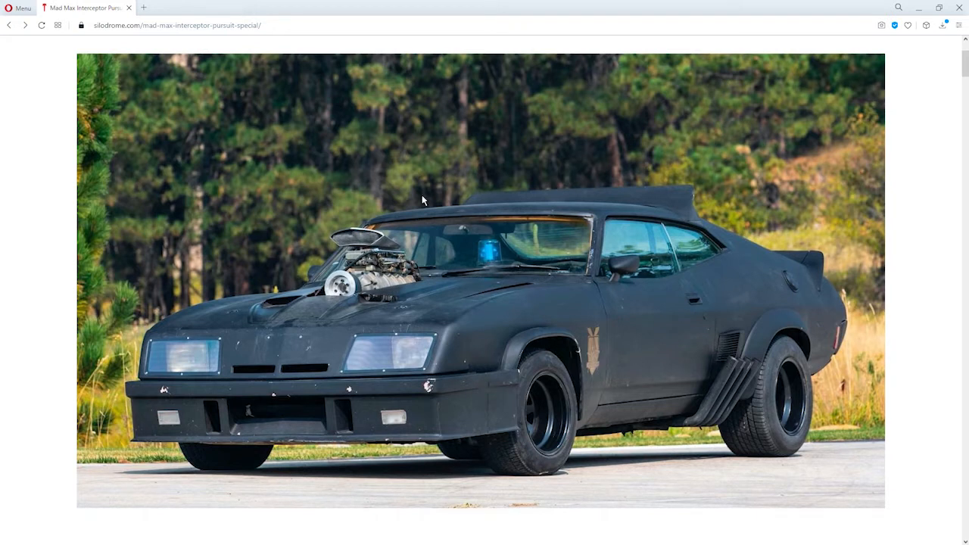
pyautogui.moveTo(394, 15); pyautogui.dragTo(0, 70)
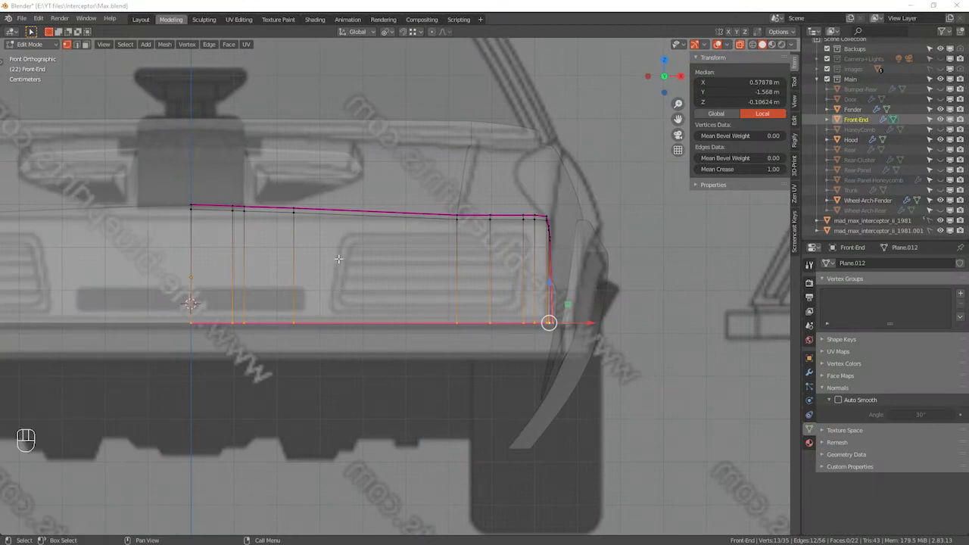
# Step: Add a horizontal loop cut across the front panel along the headlight's upper edge, slid to a factor of about 0.69
pyautogui.keyDown('shift'); pyautogui.moveTo(352, 214); pyautogui.dragTo(383, 242, button='middle'); pyautogui.keyUp('shift')
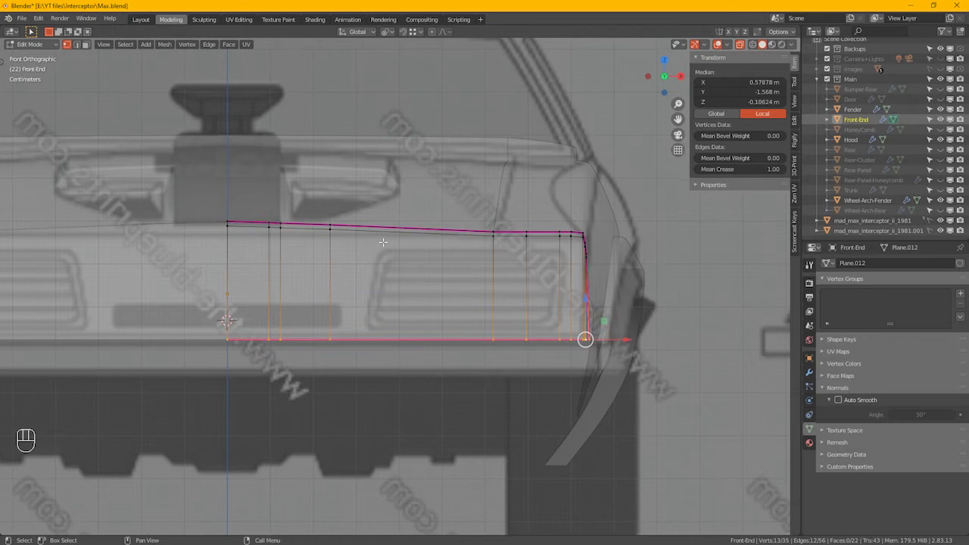
pyautogui.hotkey('ctrl', 'r')
pyautogui.click(321, 291)
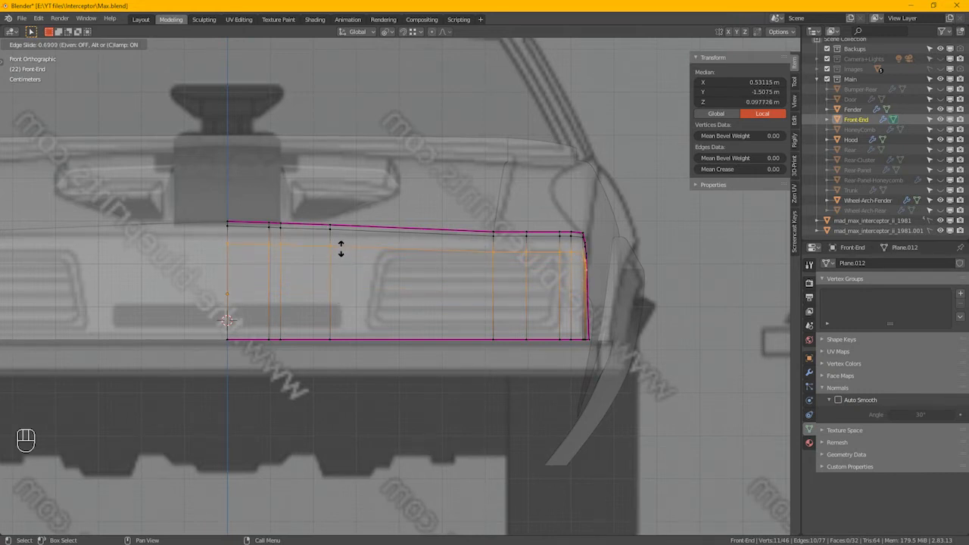
pyautogui.click(340, 252)
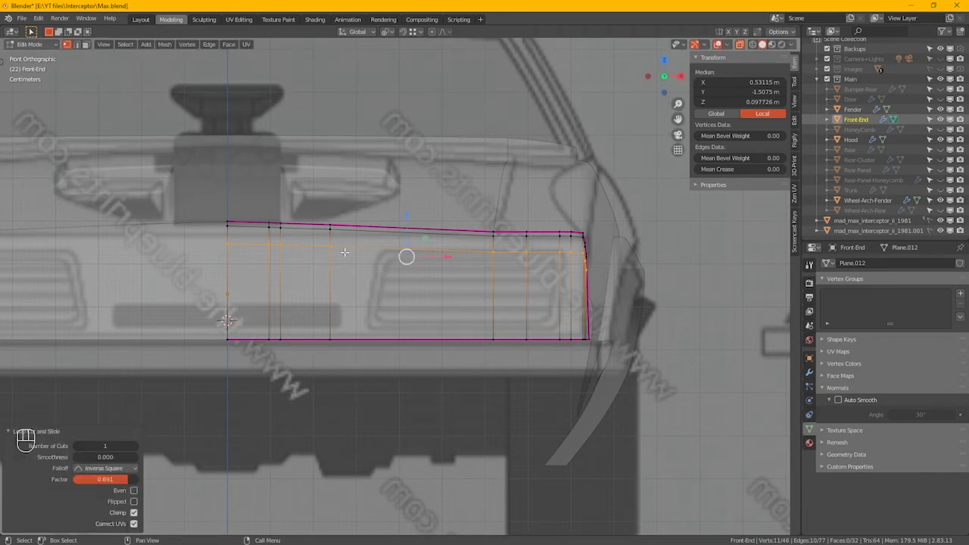
# Step: Edge-slide the upper loop's segment between the centre line and the headlight slightly downward, by a factor of about -0.018
pyautogui.moveTo(213, 237); pyautogui.dragTo(409, 266)
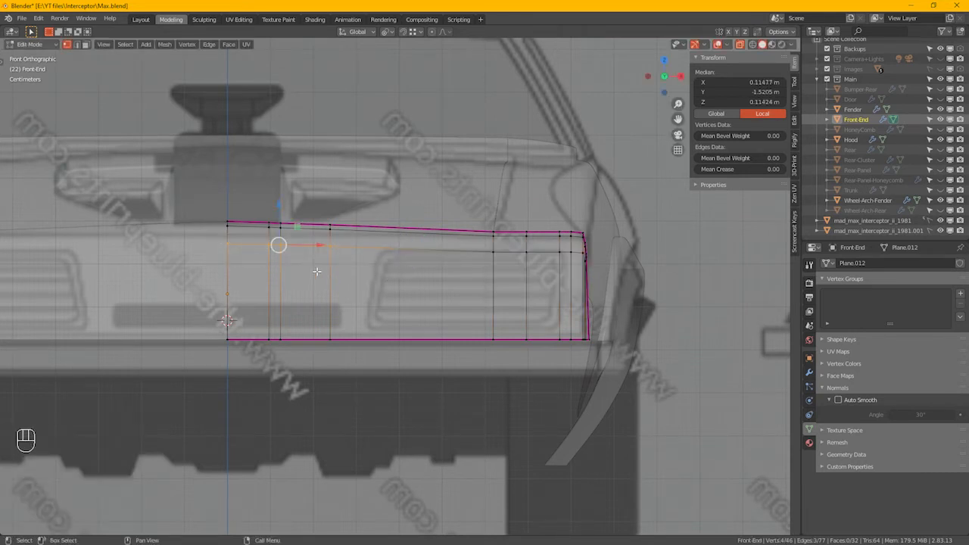
pyautogui.press('g')
pyautogui.press('g')
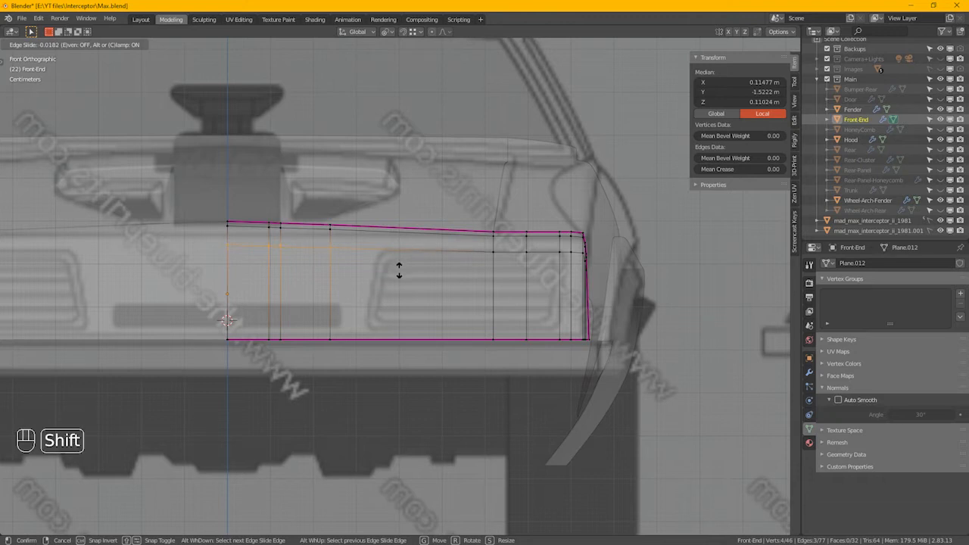
pyautogui.keyDown('shift'); pyautogui.click(402, 274); pyautogui.keyUp('shift')
# Step: Add a horizontal loop cut just above the front panel's bottom edge, slid to a factor of about 0.844
pyautogui.keyDown('shift'); pyautogui.moveTo(371, 299); pyautogui.dragTo(204, 300, button='middle'); pyautogui.keyUp('shift')
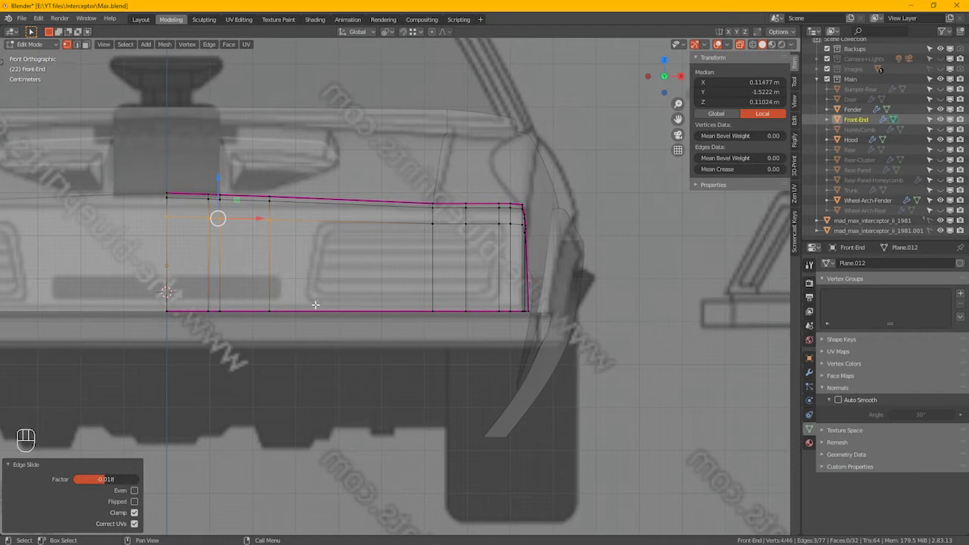
pyautogui.hotkey('ctrl', 'r')
pyautogui.click(298, 270)
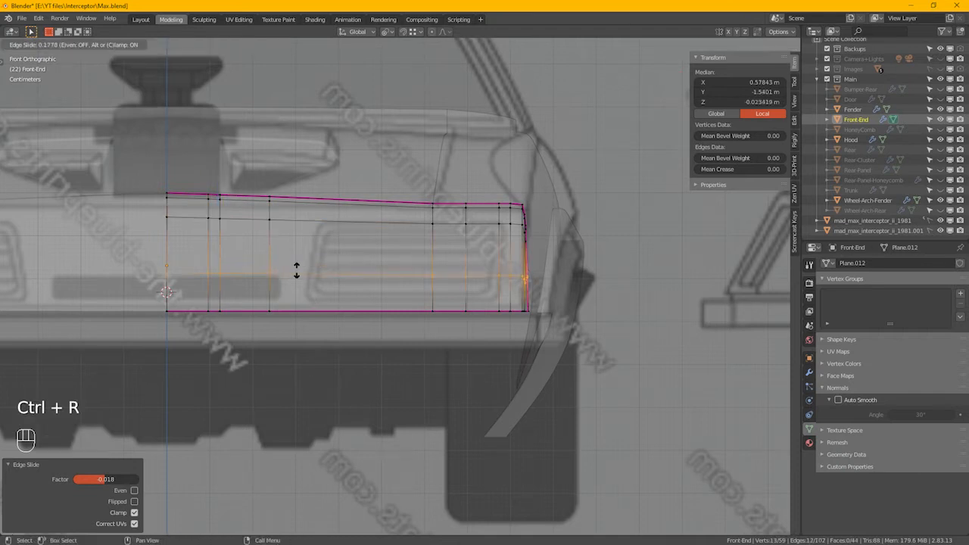
pyautogui.press('e')
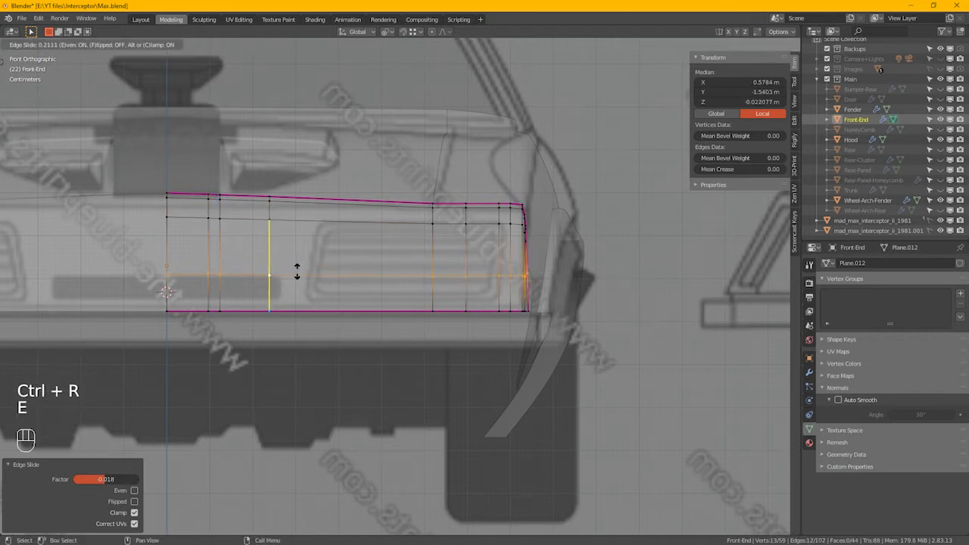
pyautogui.press('f')
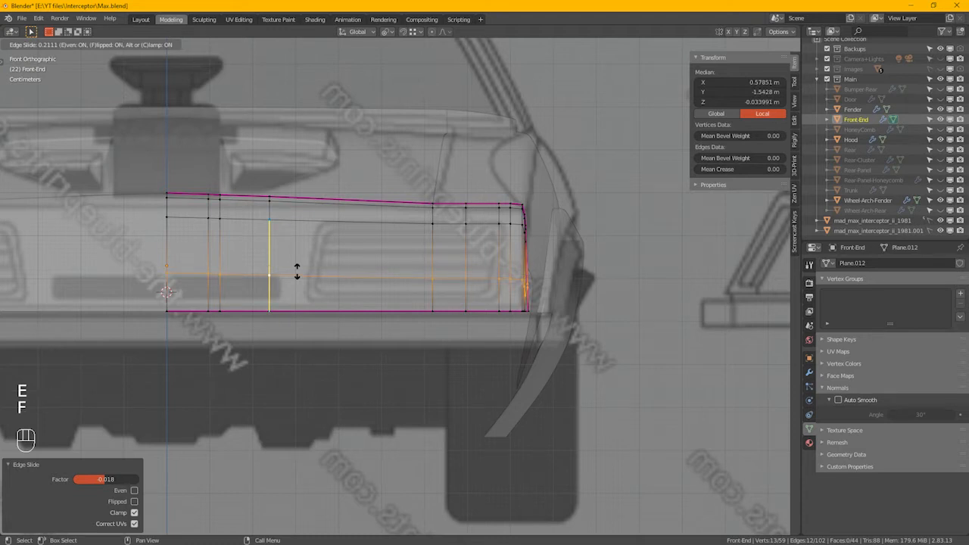
pyautogui.press('e')
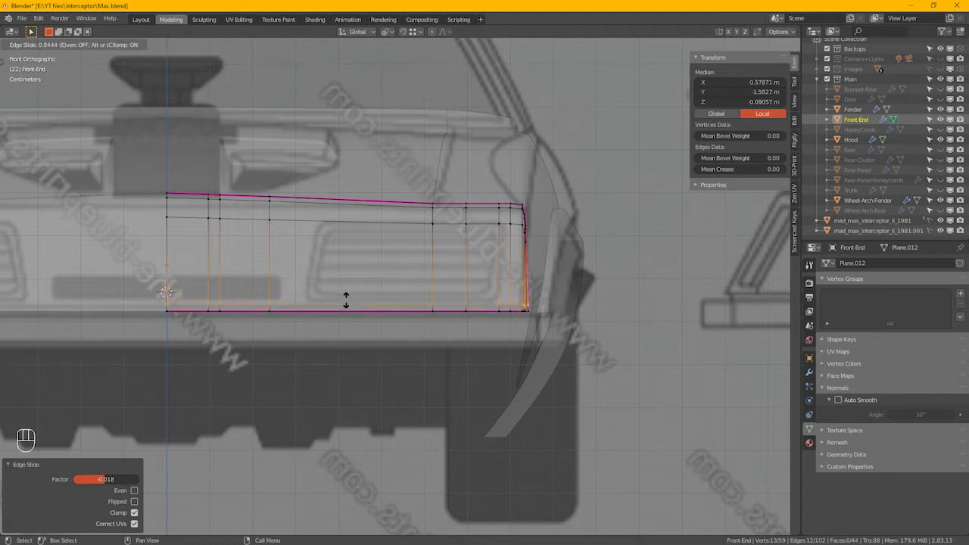
pyautogui.click(345, 300)
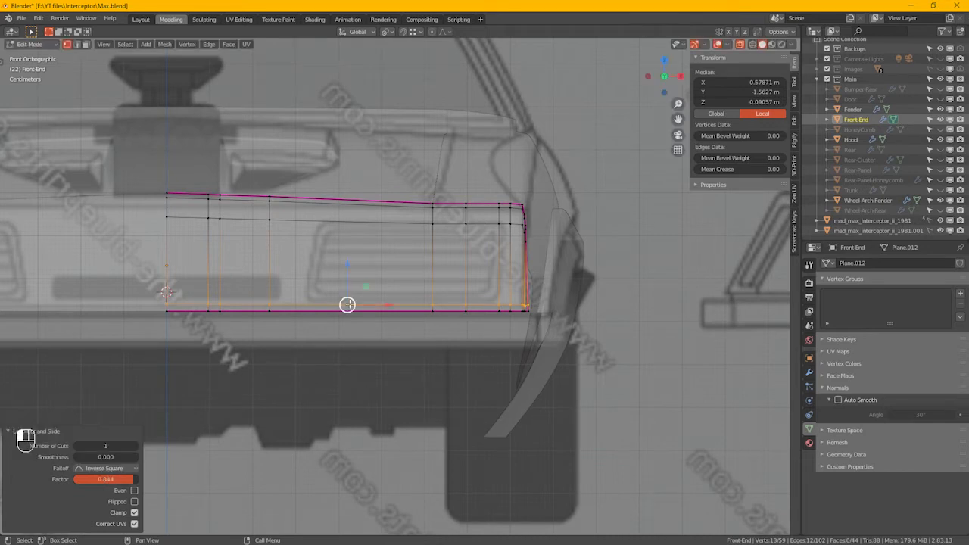
# Step: Add a vertical loop cut at the headlight's inner edge, slid to a factor of about -0.38
pyautogui.press('ctrl')
pyautogui.hotkey('ctrl', 'r')
pyautogui.click(343, 229)
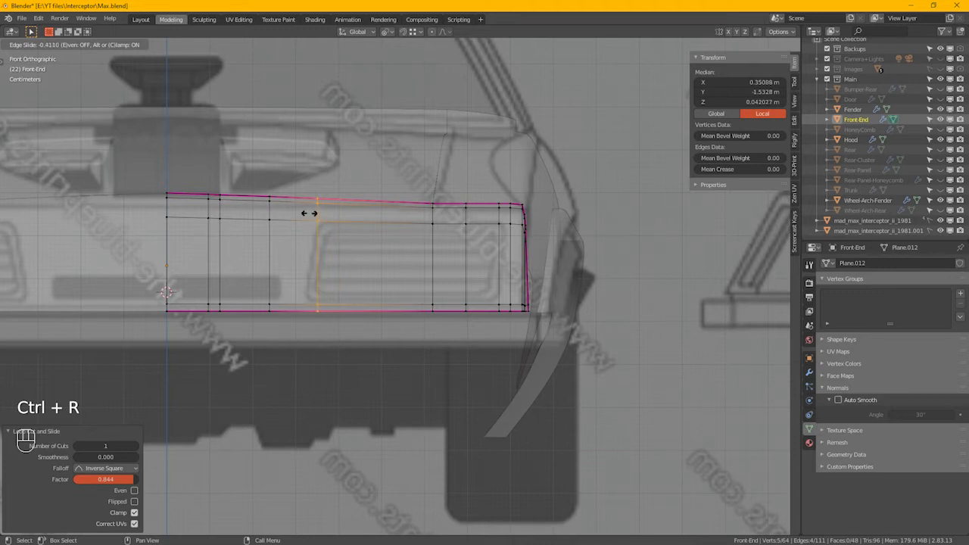
pyautogui.click(311, 213)
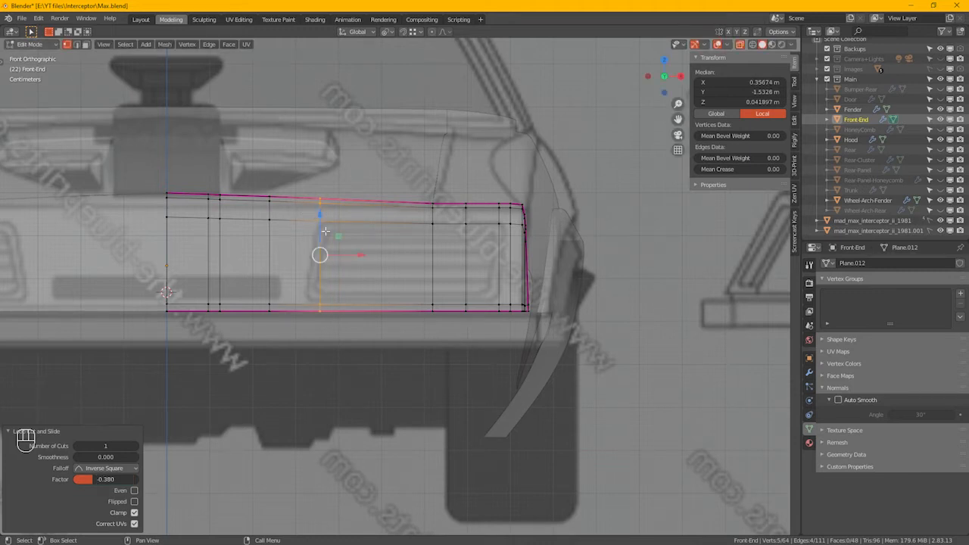
# Step: Slant the new vertical loop along the headlight's inner edge by edge-sliding its lower and upper ends toward the car's centre
pyautogui.click(303, 304)
pyautogui.press('g')
pyautogui.press('g')
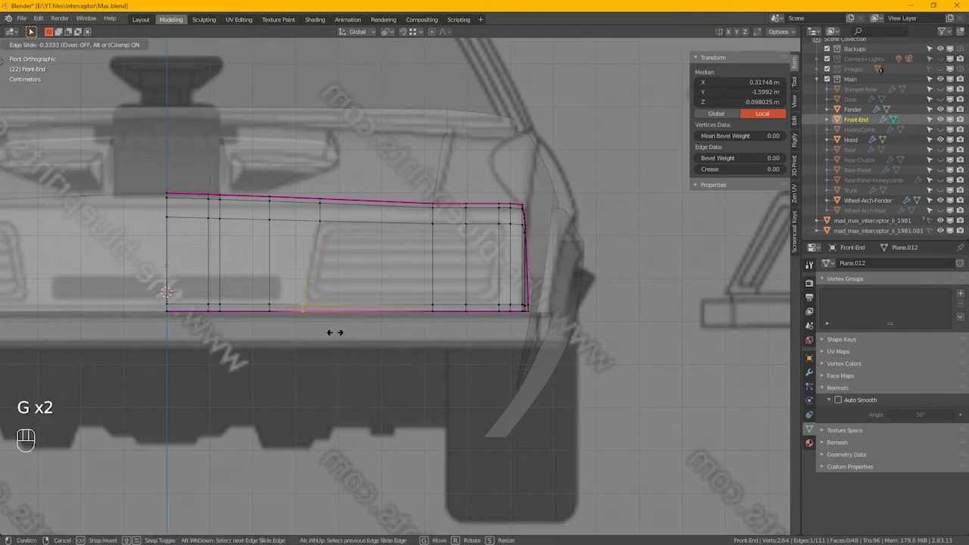
pyautogui.click(335, 333)
pyautogui.keyDown('shift'); pyautogui.click(348, 236); pyautogui.keyUp('shift')
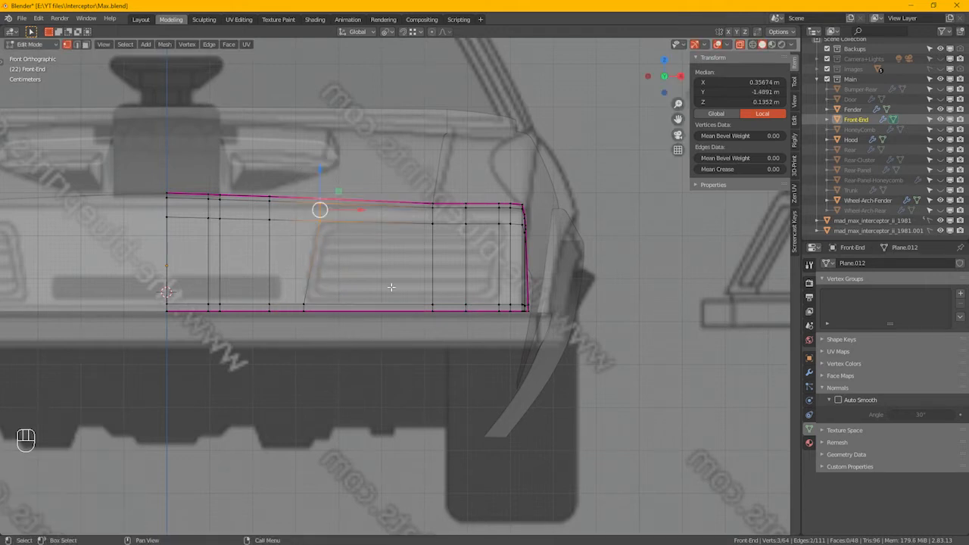
pyautogui.press('g')
pyautogui.press('g')
pyautogui.click(385, 287)
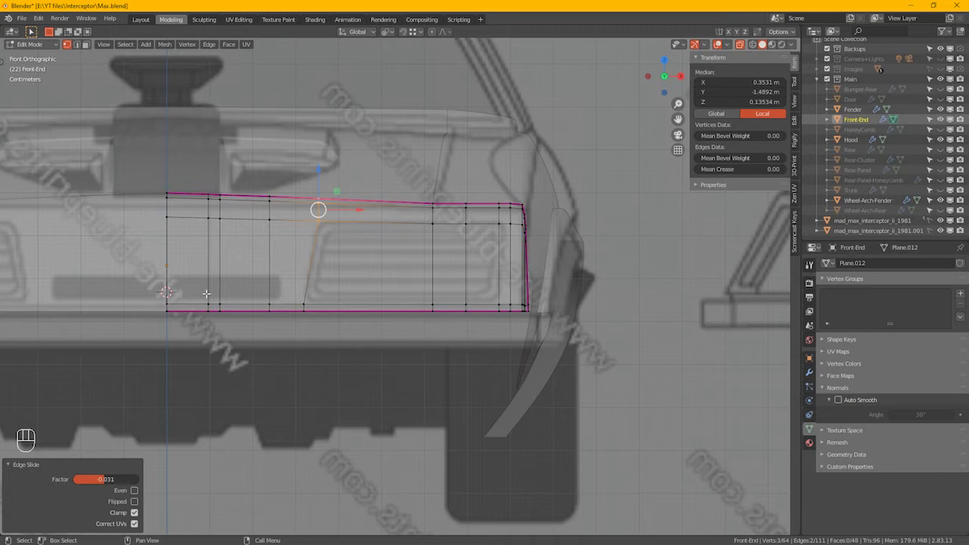
pyautogui.moveTo(124, 281); pyautogui.dragTo(294, 310)
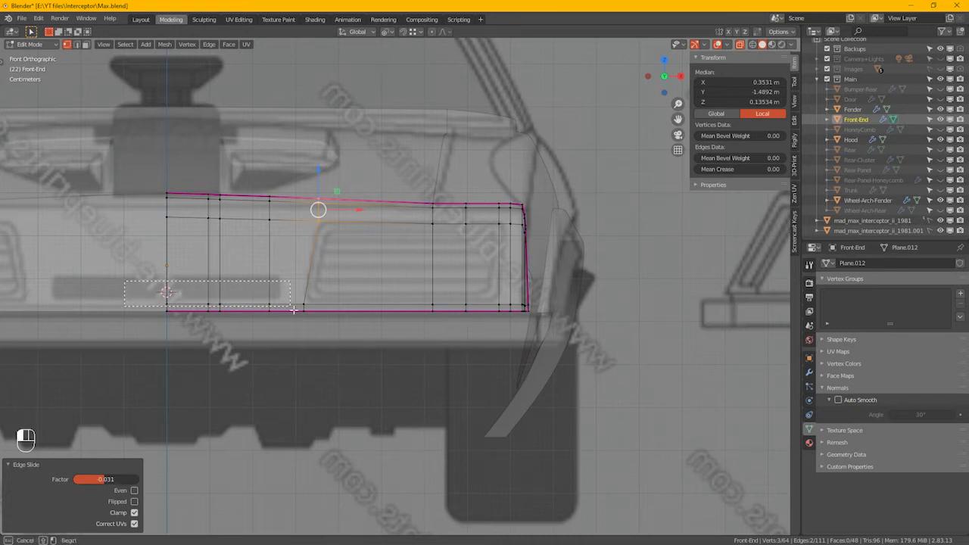
pyautogui.moveTo(294, 310); pyautogui.dragTo(294, 310)
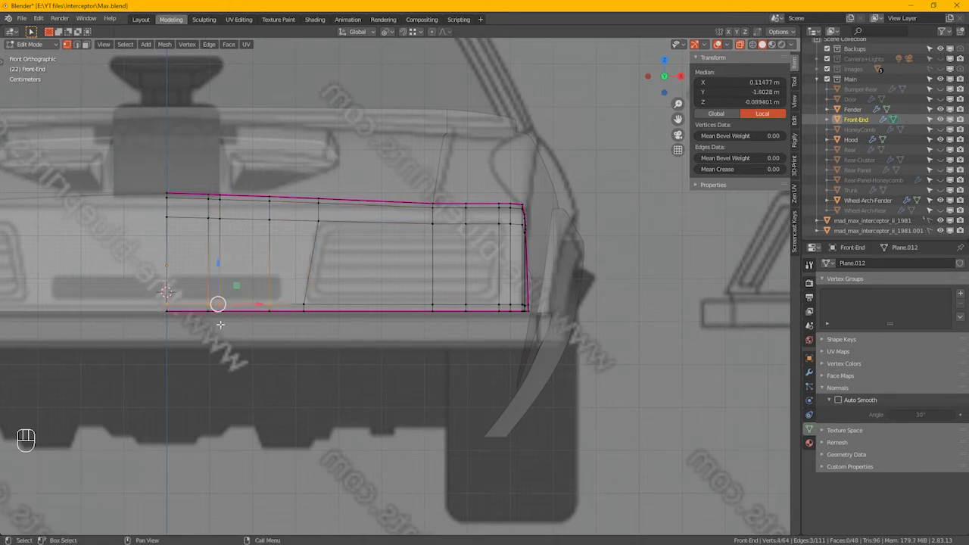
pyautogui.press('KP_3')
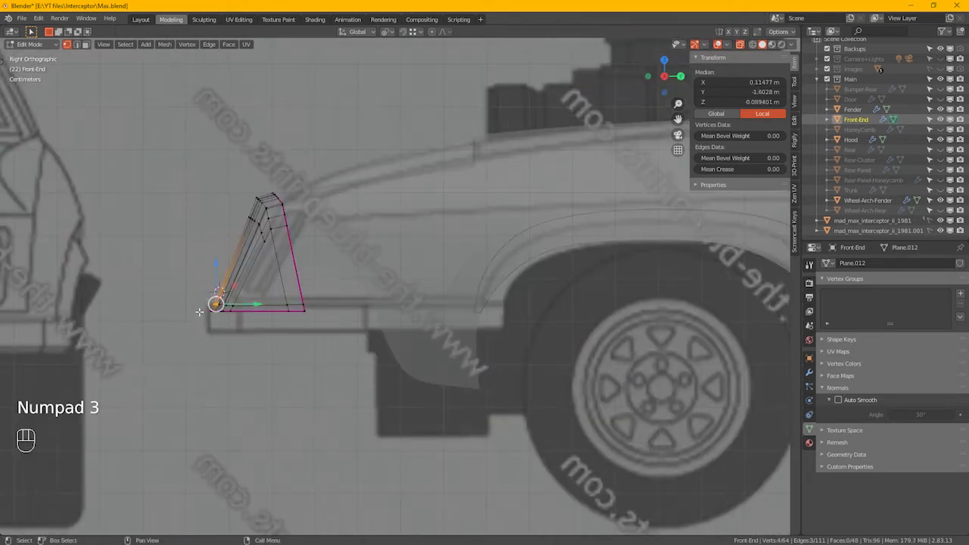
pyautogui.scroll(8, 200, 311)
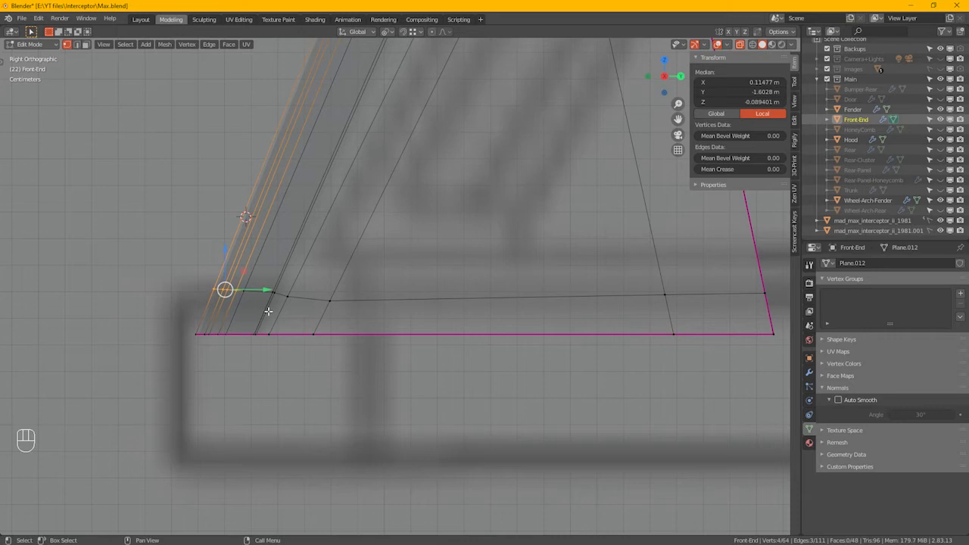
pyautogui.press('KP_1')
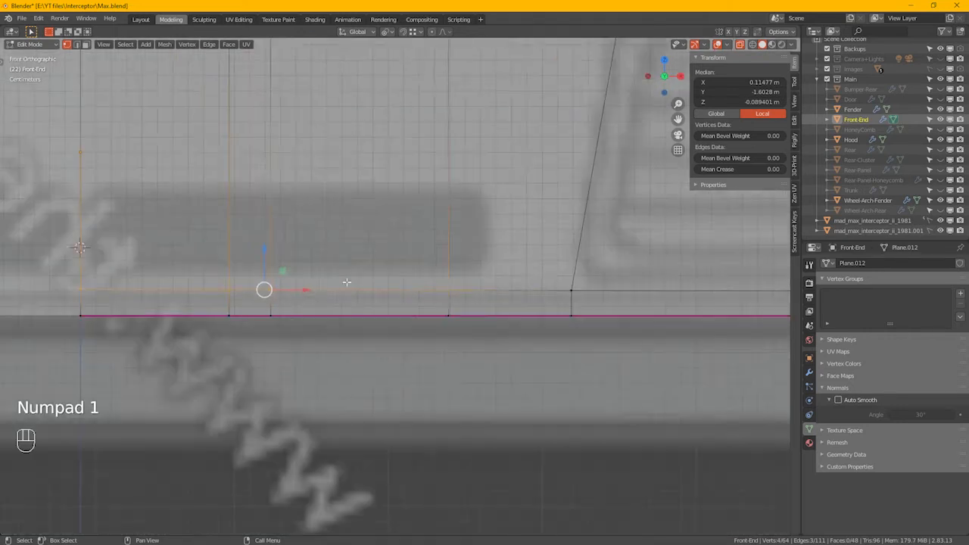
# Step: Edge-slide the vertical loop beside the grille opening outward to line up with the opening's outer end
pyautogui.scroll(-4, 473, 314)
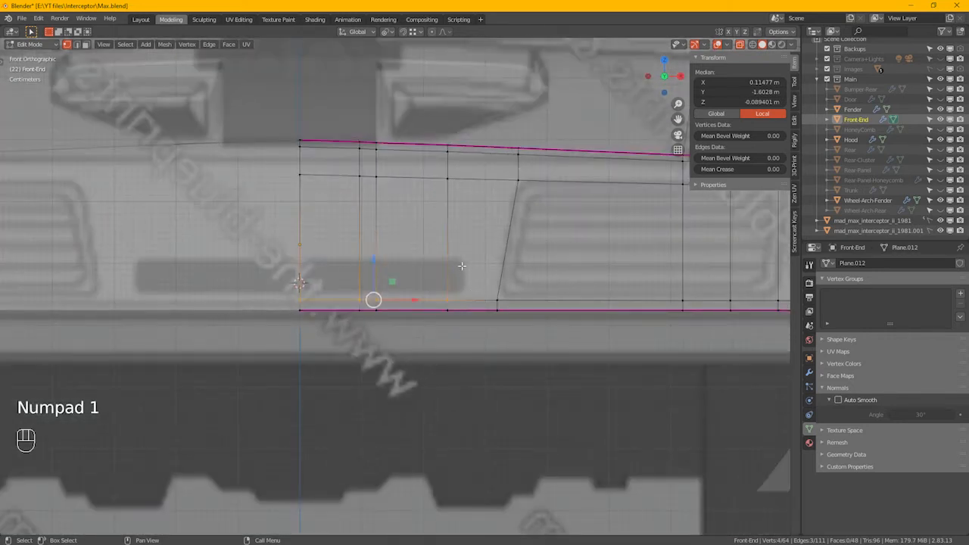
pyautogui.keyDown('alt'); pyautogui.click(475, 297); pyautogui.keyUp('alt')
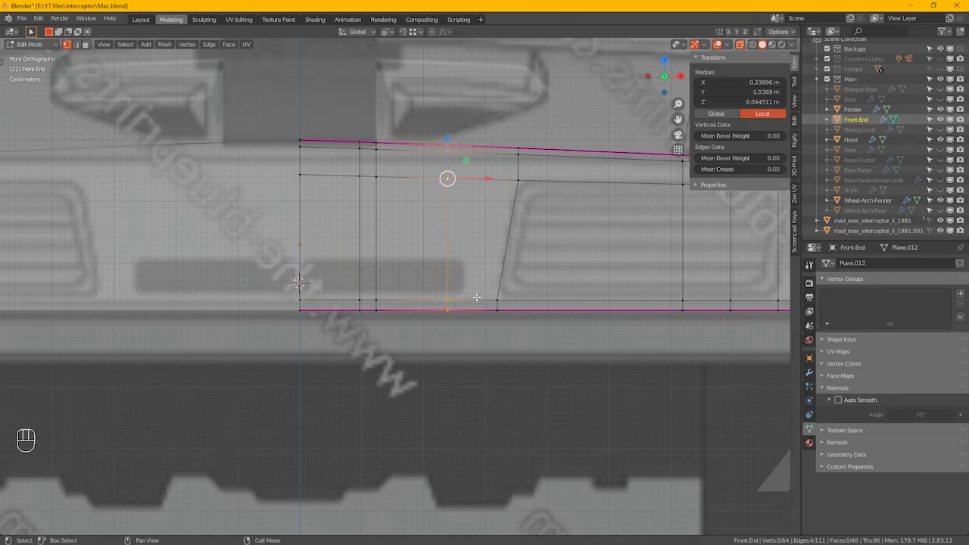
pyautogui.press('g')
pyautogui.press('g')
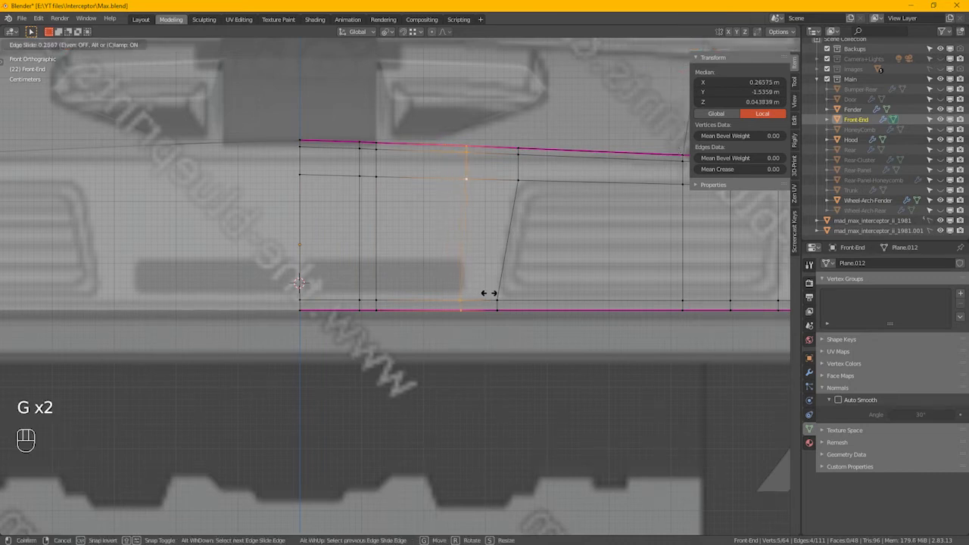
pyautogui.click(493, 293)
# Step: Edge-slide the lower loop's segment beneath the grille opening up to the opening's bottom edge, by a factor of about 0.069
pyautogui.moveTo(248, 260); pyautogui.dragTo(483, 311)
pyautogui.press('g')
pyautogui.press('g')
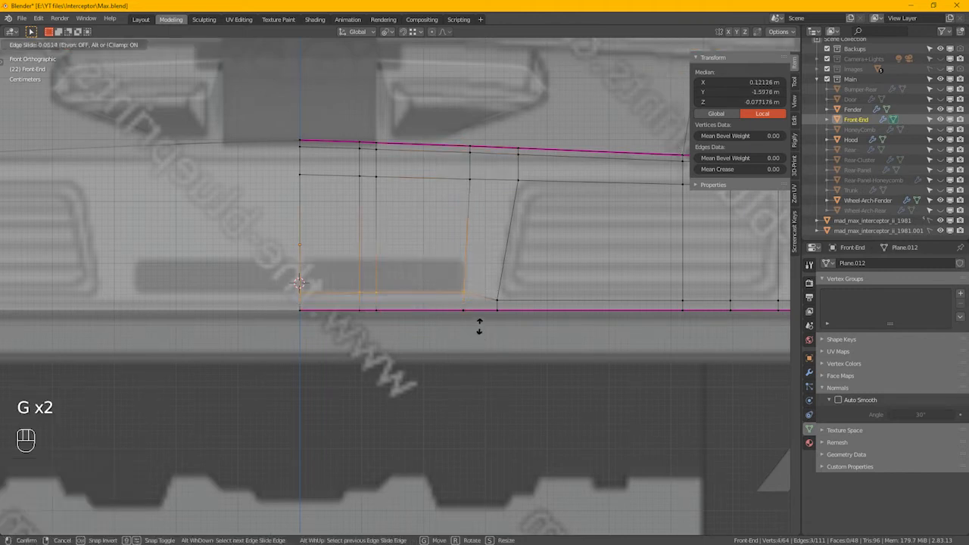
pyautogui.click(479, 326)
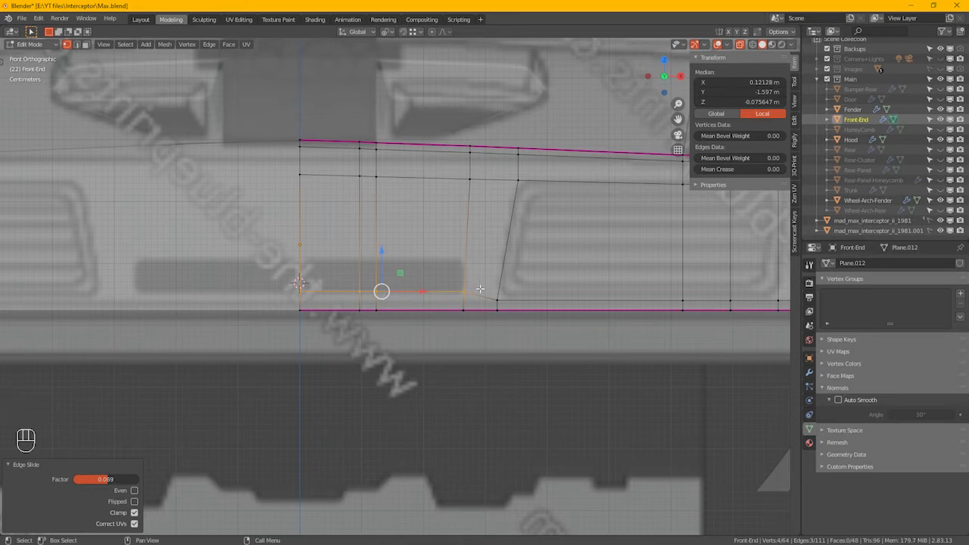
# Step: Turn off X-ray display, show the Front-End object's modifier settings and hide both blueprint reference images
pyautogui.hotkey('alt', 'z')
pyautogui.scroll(-5, 484, 288)
pyautogui.scroll(2, 523, 335)
pyautogui.scroll(6, 523, 336)
pyautogui.keyDown('alt'); pyautogui.moveTo(523, 336); pyautogui.dragTo(595, 360, button='middle'); pyautogui.keyUp('alt')
pyautogui.click(809, 372)
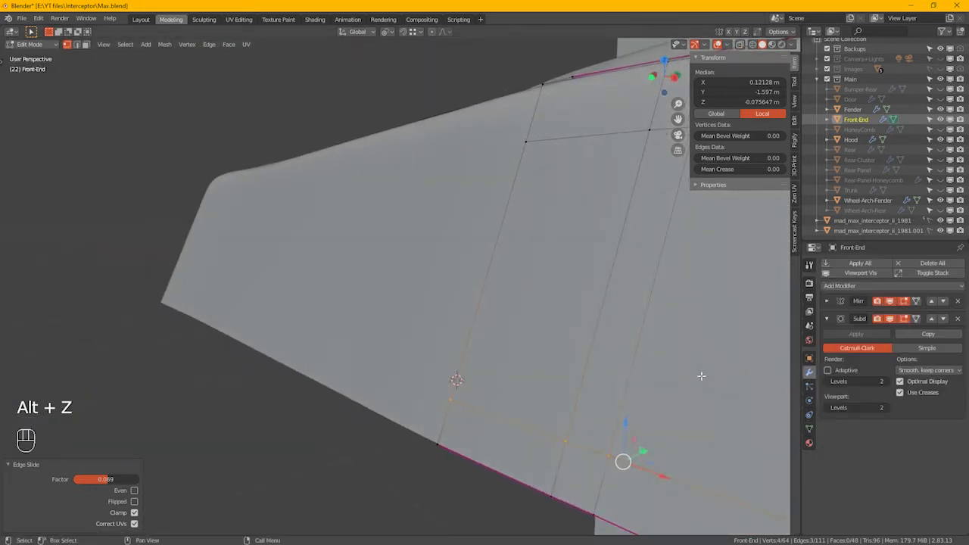
pyautogui.scroll(-5, 553, 338)
pyautogui.moveTo(439, 344)
pyautogui.mouseDown(button='middle')
pyautogui.moveTo(452, 346)
pyautogui.moveTo(441, 340)
pyautogui.mouseUp(button='middle')
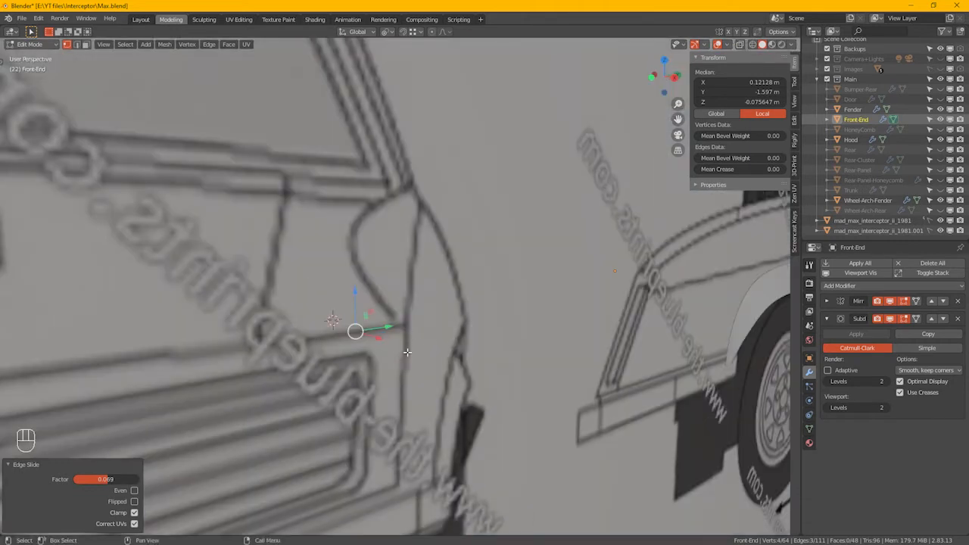
pyautogui.moveTo(948, 222); pyautogui.dragTo(949, 230)
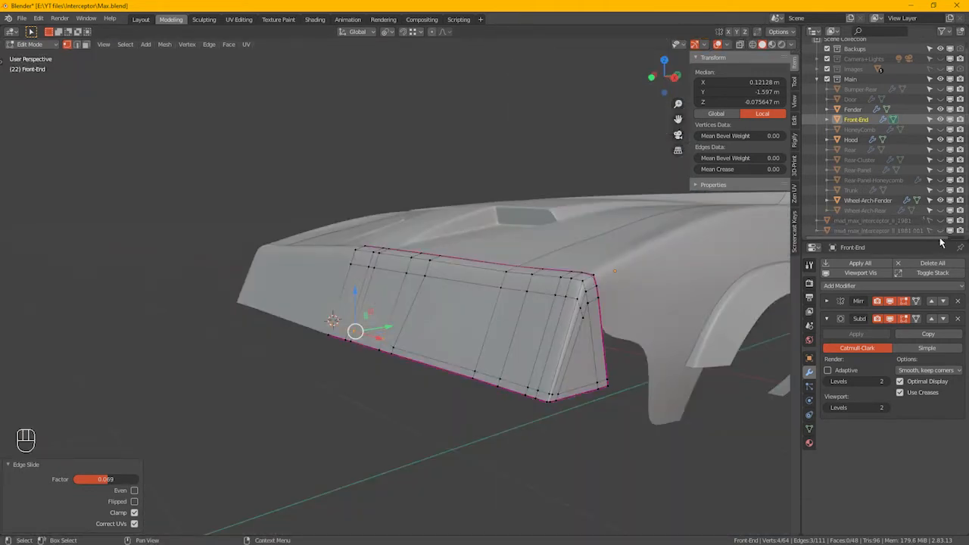
# Step: Examine the smoothed front-end panel's shape in Object Mode from several angles, then return to Edit Mode
pyautogui.press('Tab')
pyautogui.keyDown('alt'); pyautogui.moveTo(486, 335); pyautogui.dragTo(444, 357, button='middle'); pyautogui.keyUp('alt')
pyautogui.scroll(3, 458, 373)
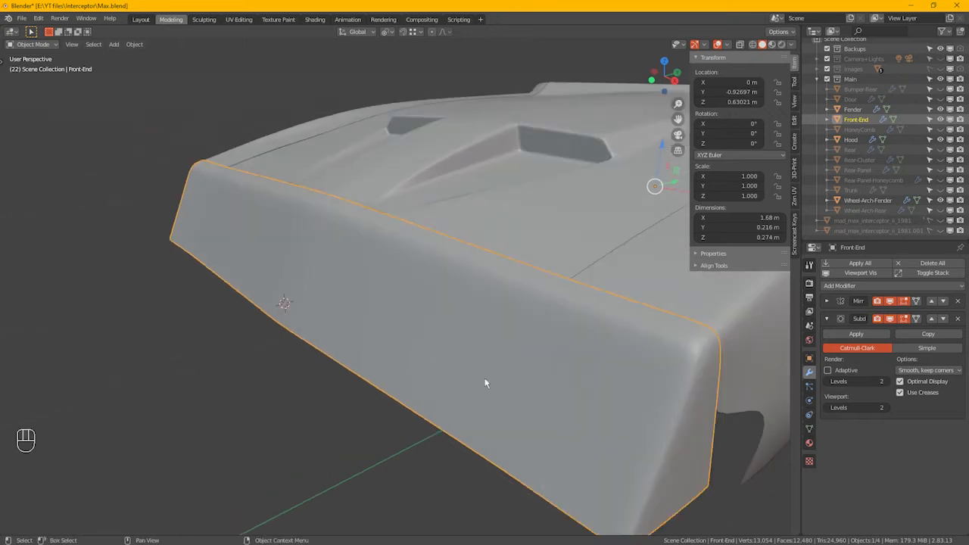
pyautogui.moveTo(537, 372); pyautogui.dragTo(523, 368, button='middle')
pyautogui.keyDown('alt'); pyautogui.moveTo(492, 327); pyautogui.dragTo(513, 368, button='middle'); pyautogui.keyUp('alt')
pyautogui.press('Tab')
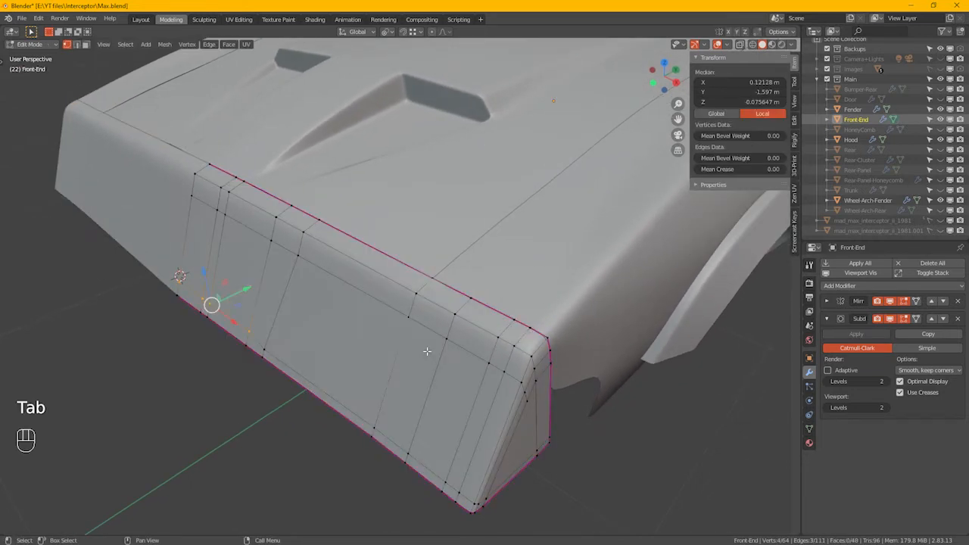
# Step: Show only the blueprint image mad_max_interceptor_ii_1981.001 behind the panel in front orthographic view, with X-ray display on
pyautogui.keyDown('alt'); pyautogui.moveTo(353, 369); pyautogui.dragTo(336, 324, button='middle'); pyautogui.keyUp('alt')
pyautogui.press('KP_1')
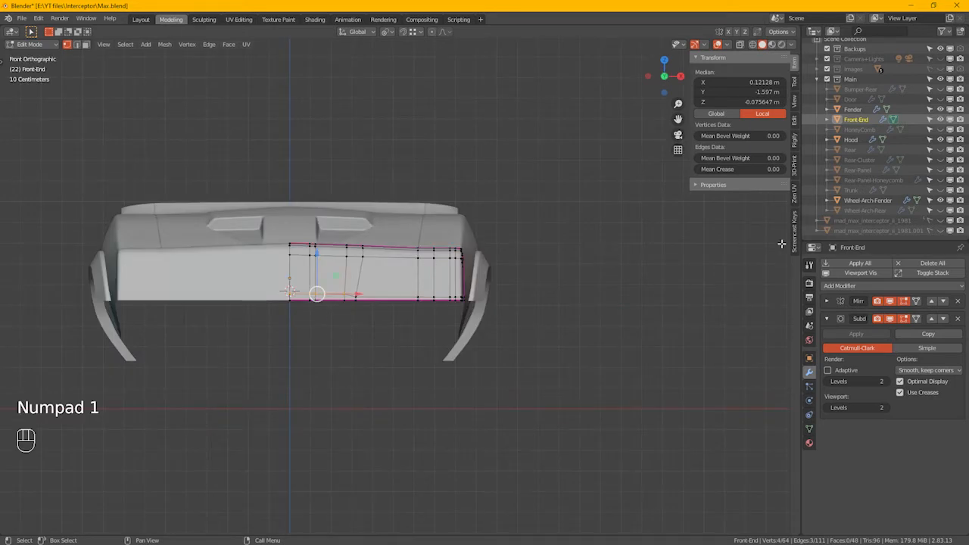
pyautogui.click(946, 222)
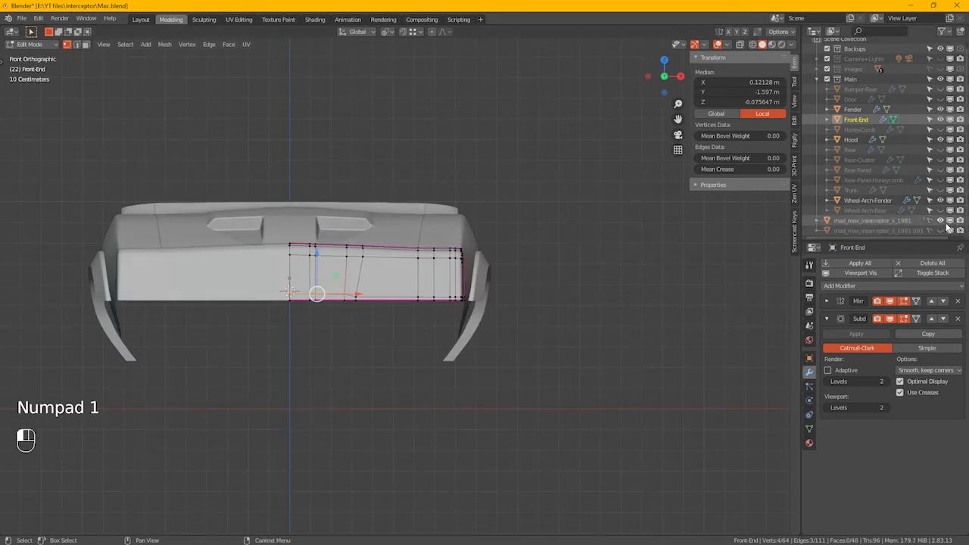
pyautogui.click(947, 231)
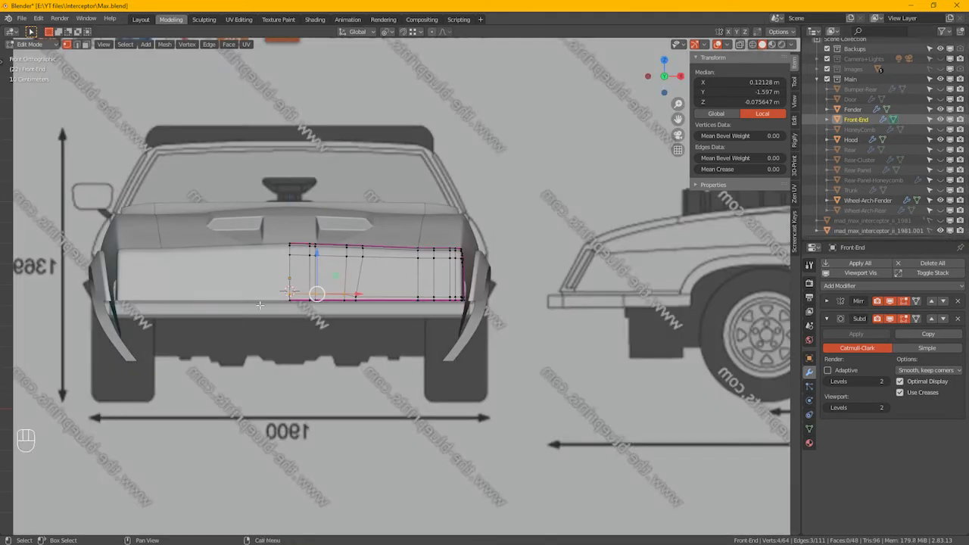
pyautogui.scroll(4, 354, 313)
pyautogui.hotkey('alt', 'x')
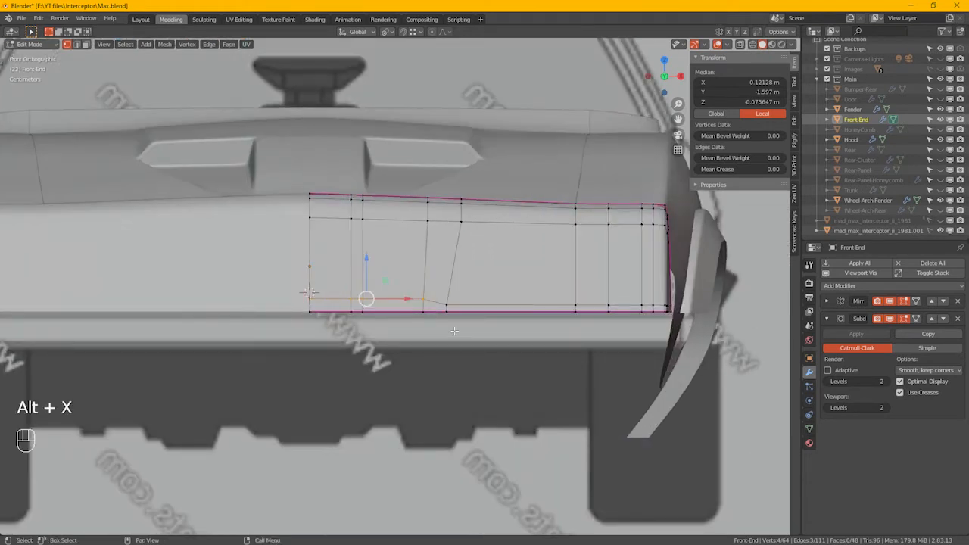
pyautogui.hotkey('alt', 'z')
pyautogui.moveTo(490, 337); pyautogui.dragTo(467, 334, button='middle')
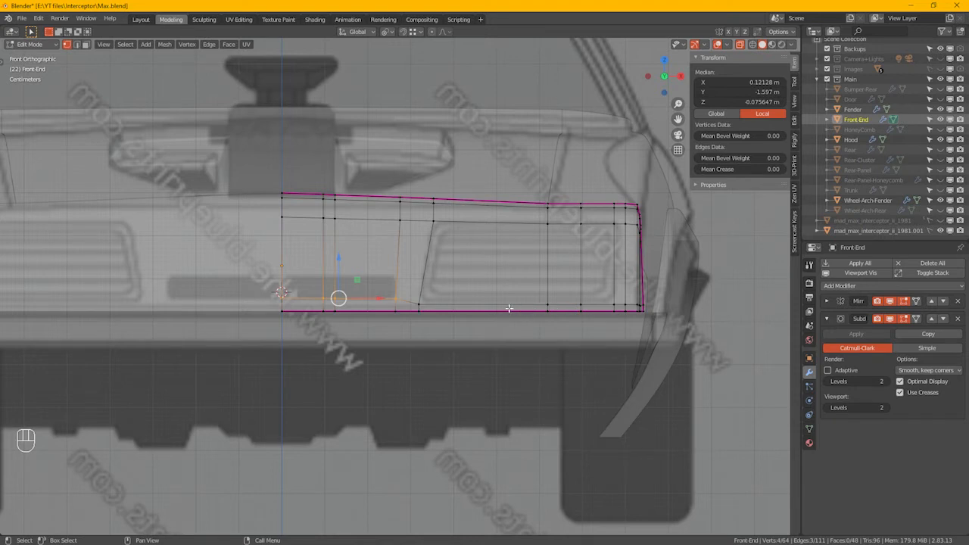
# Step: Add a horizontal loop cut across the panel at the grille opening's top edge, slid to a factor of about 0.384
pyautogui.keyDown('ctrl'); pyautogui.scroll(-1, 538, 309); pyautogui.keyUp('ctrl')
pyautogui.scroll(2, 533, 299)
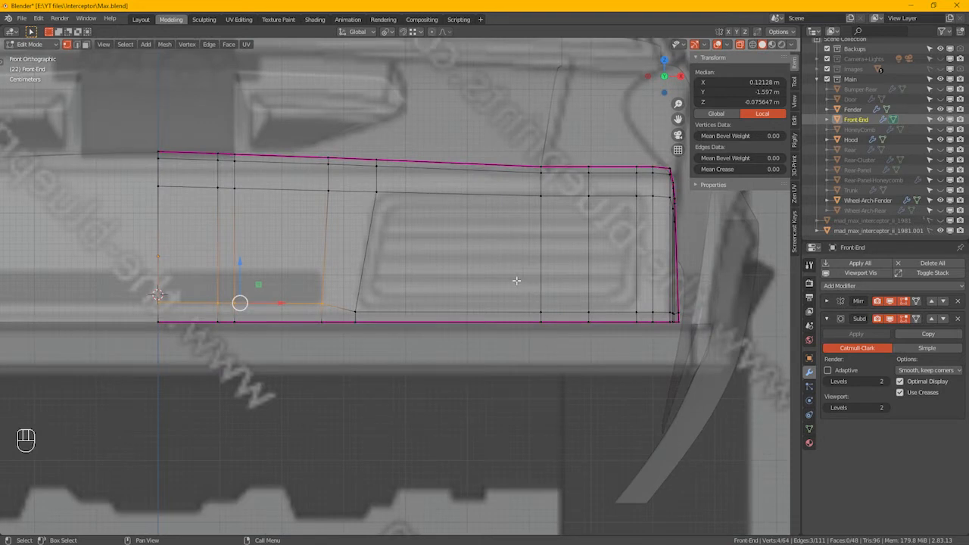
pyautogui.hotkey('ctrl', 'r')
pyautogui.click(337, 256)
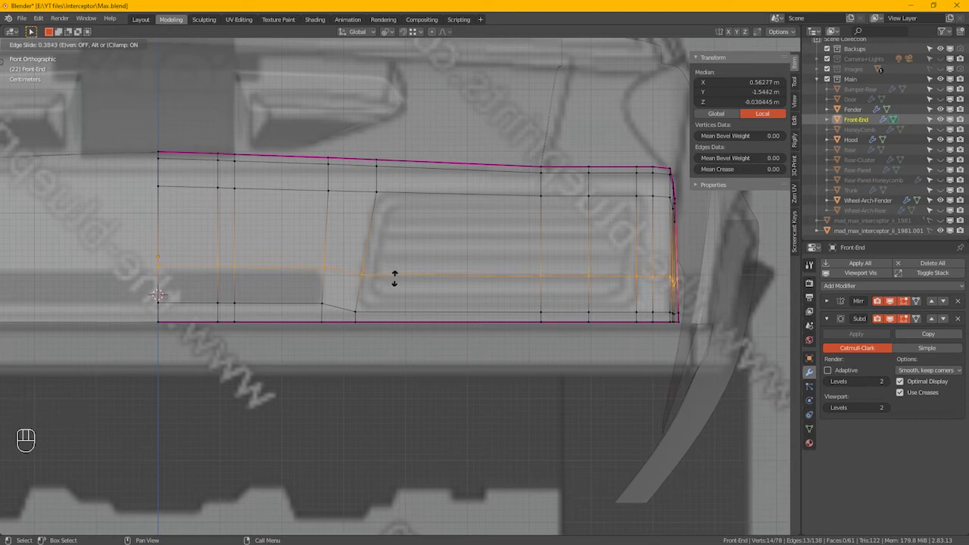
pyautogui.click(394, 279)
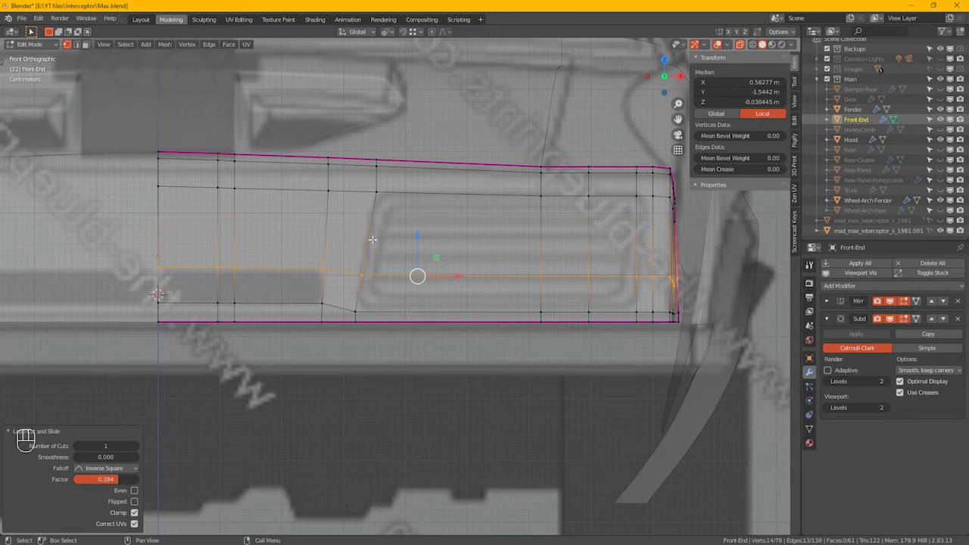
# Step: Edge-slide the lower horizontal loop down below the headlight and grille opening by a factor of about 0.325
pyautogui.keyDown('alt'); pyautogui.click(362, 308); pyautogui.keyUp('alt')
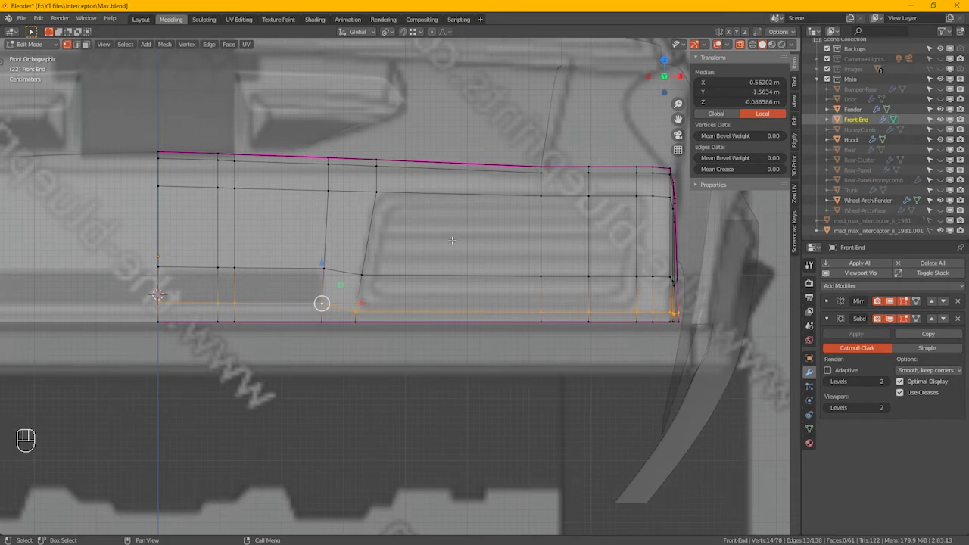
pyautogui.press('g')
pyautogui.press('g')
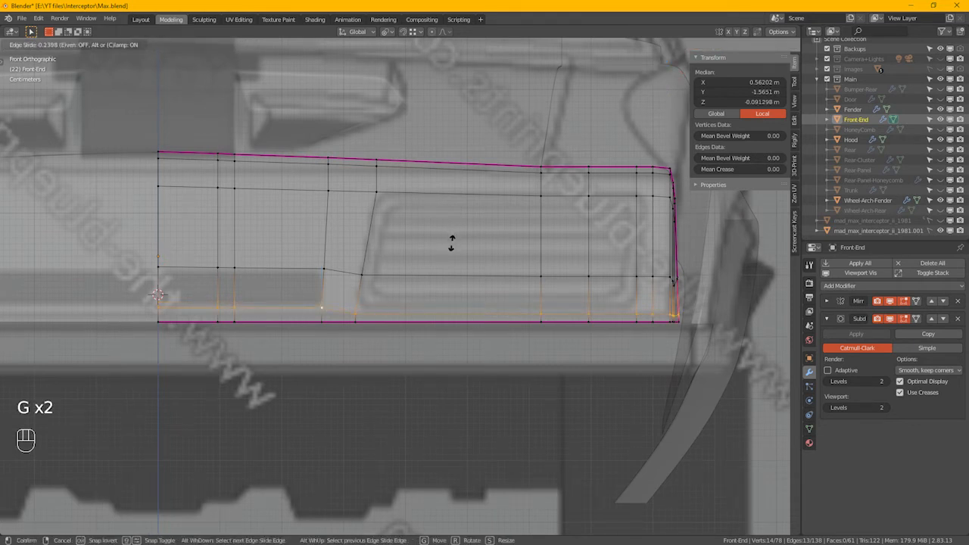
pyautogui.click(452, 243)
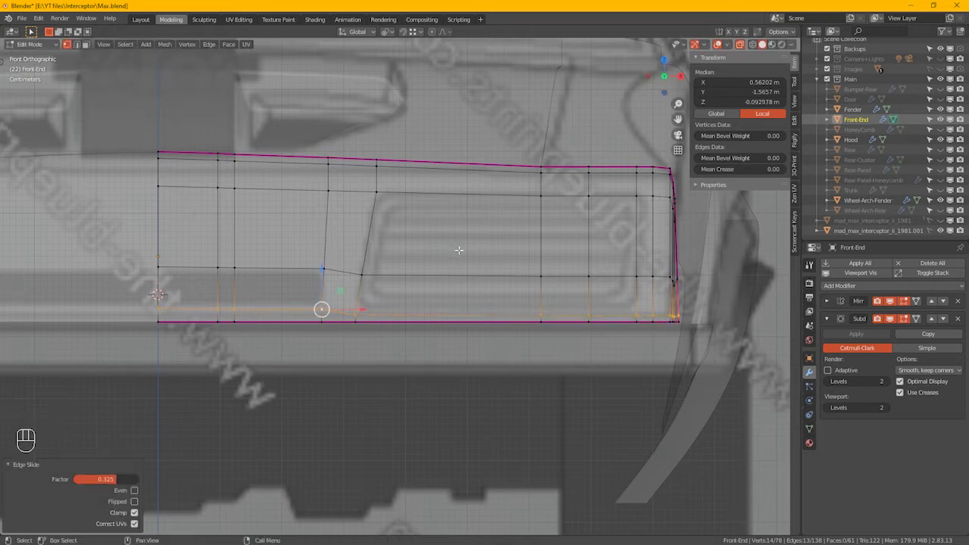
# Step: Edge-slide the horizontal loop above the grille opening slightly upward, leaving a margin around the opening
pyautogui.keyDown('alt'); pyautogui.click(441, 276); pyautogui.keyUp('alt')
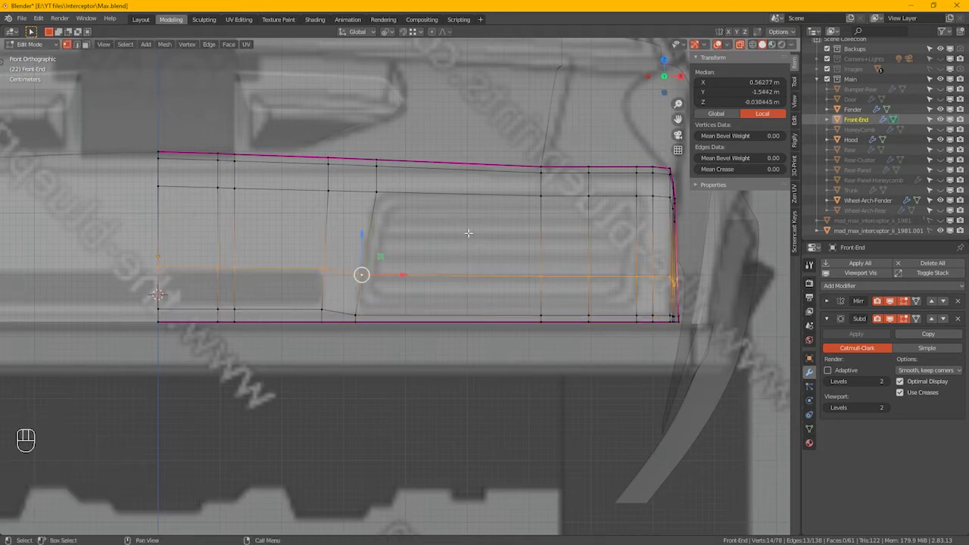
pyautogui.press('g')
pyautogui.press('g')
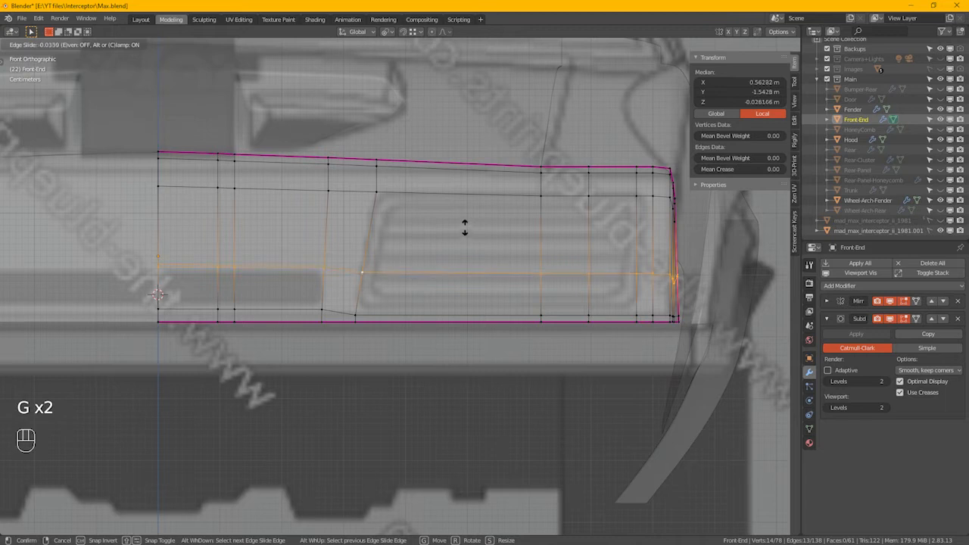
pyautogui.click(462, 224)
# Step: Edge-slide the vertical loop at the grille opening's outer end slightly outward toward the headlight
pyautogui.keyDown('alt'); pyautogui.click(327, 229); pyautogui.keyUp('alt')
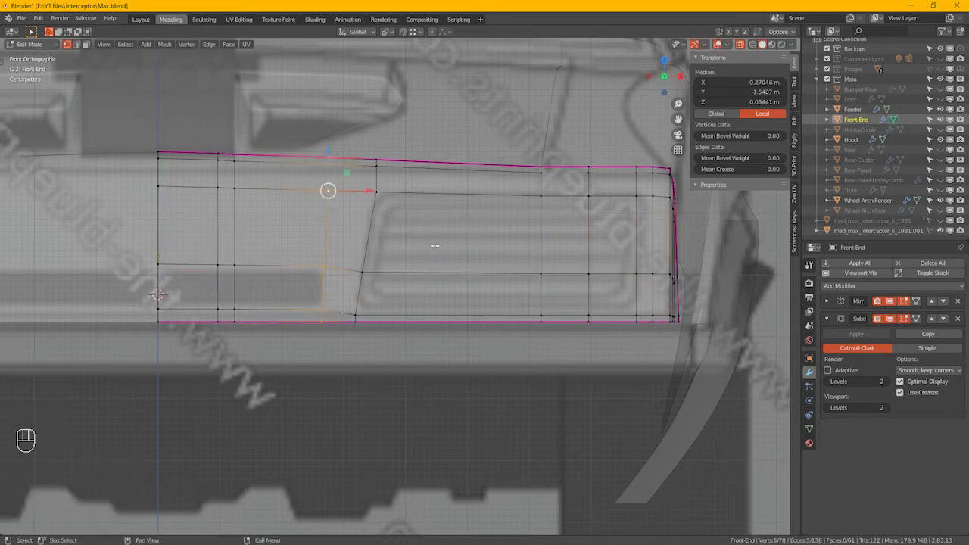
pyautogui.press('g')
pyautogui.press('g')
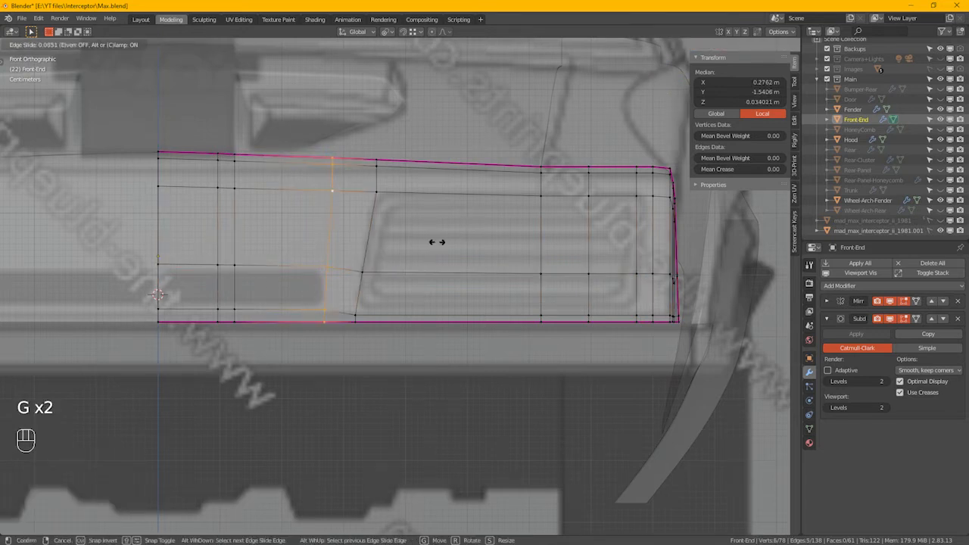
pyautogui.click(338, 286)
# Step: Edge-slide the slanted vertical loop along the headlight's inner edge toward the car's centre by a factor of about -0.133
pyautogui.keyDown('alt'); pyautogui.click(378, 241); pyautogui.keyUp('alt')
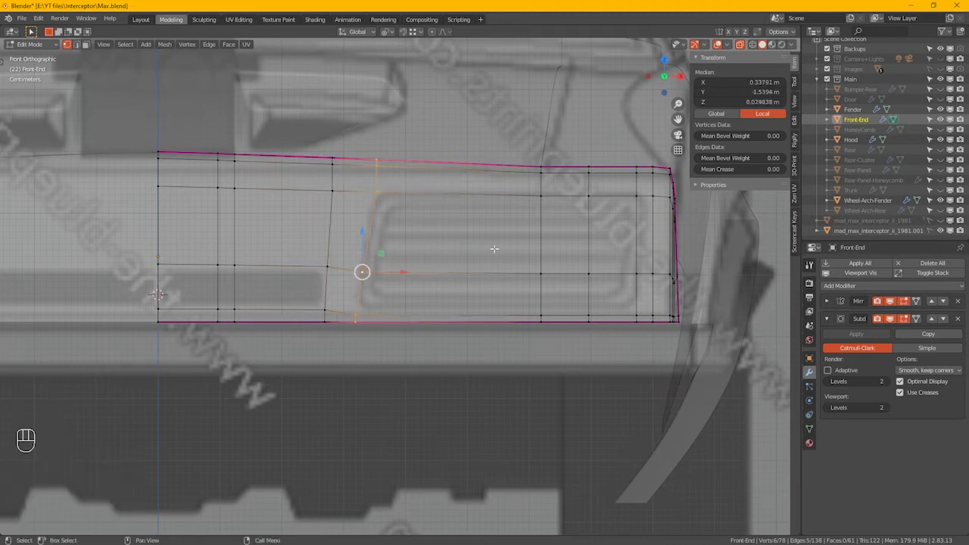
pyautogui.press('g')
pyautogui.press('g')
pyautogui.click(479, 246)
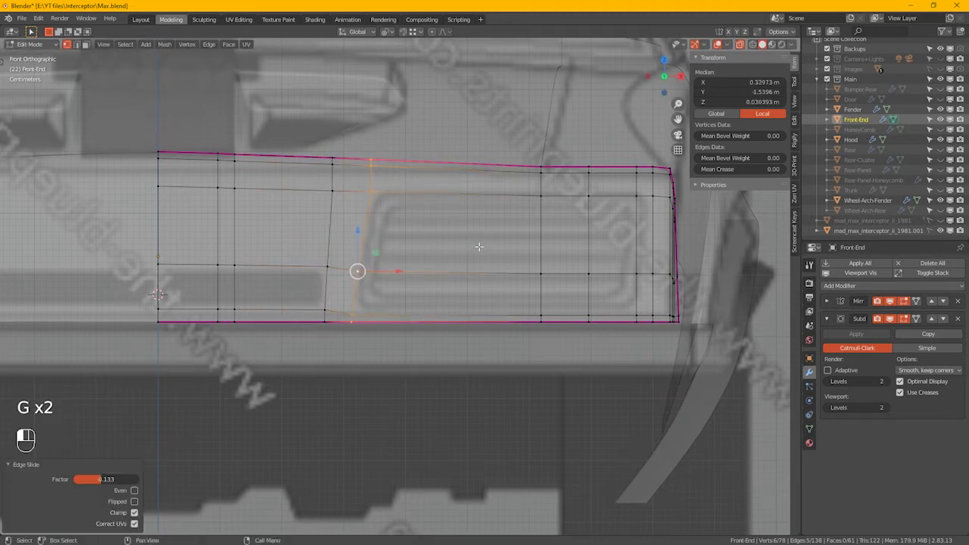
# Step: Edge-slide the upper vertices of the vertical loop at the headlight's outer edge outward by a factor of about -0.444
pyautogui.moveTo(555, 250); pyautogui.dragTo(427, 264, button='middle')
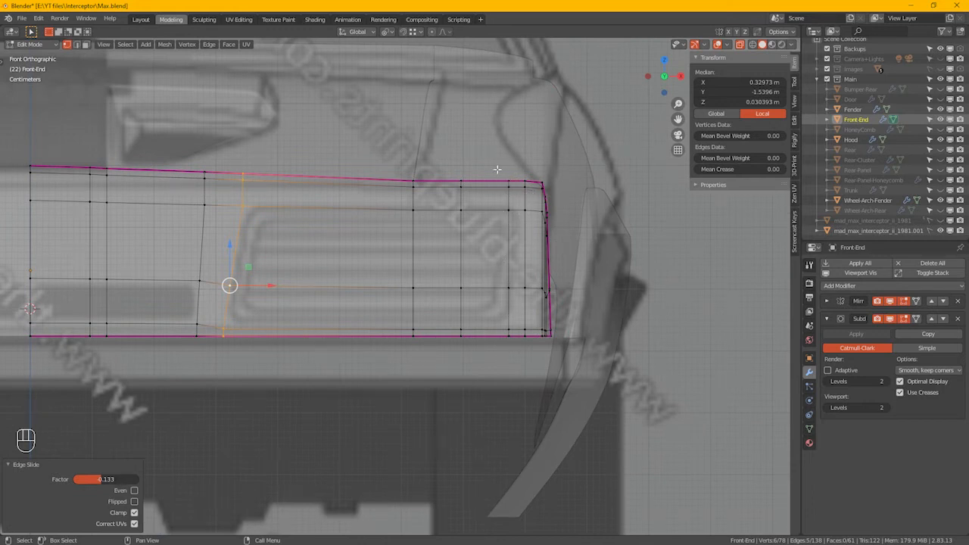
pyautogui.moveTo(496, 168); pyautogui.dragTo(519, 225)
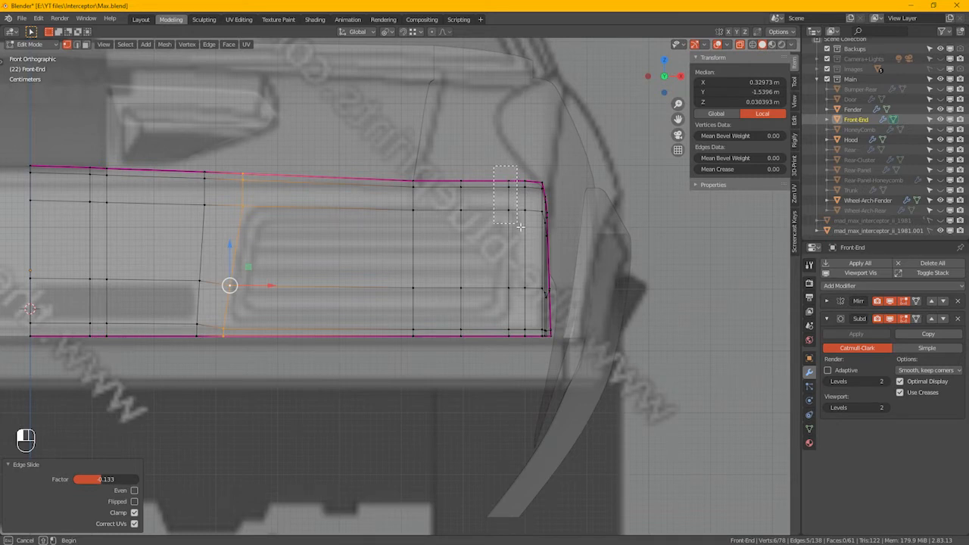
pyautogui.moveTo(519, 225); pyautogui.dragTo(520, 226)
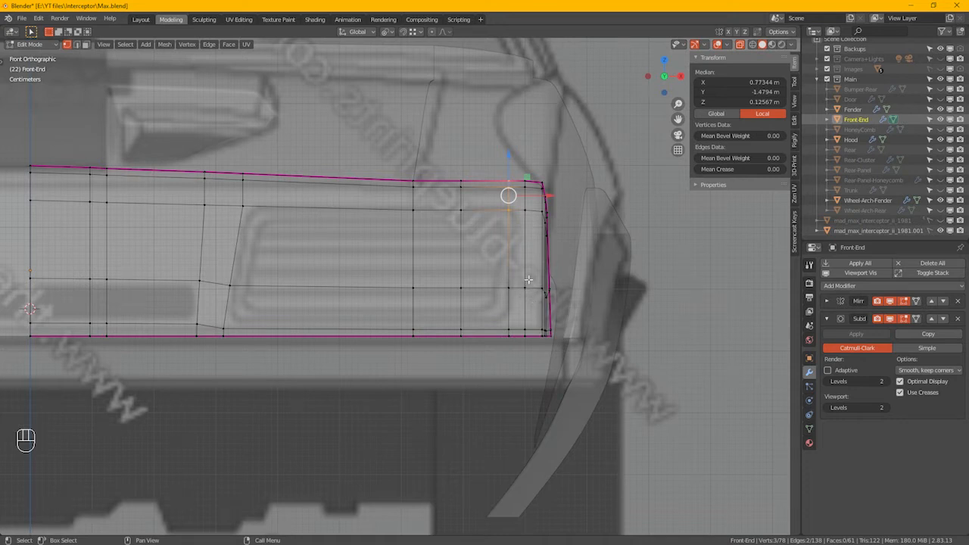
pyautogui.press('g')
pyautogui.press('g')
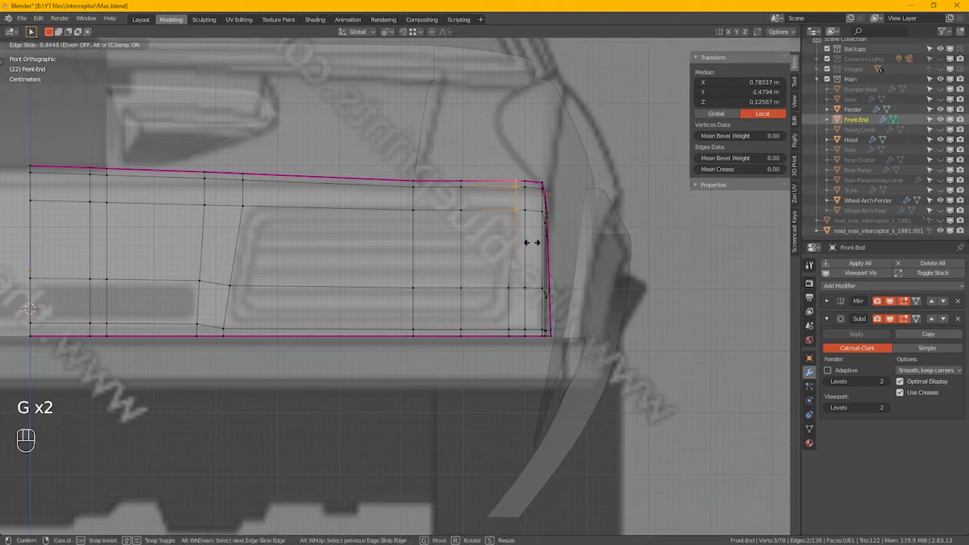
pyautogui.click(527, 207)
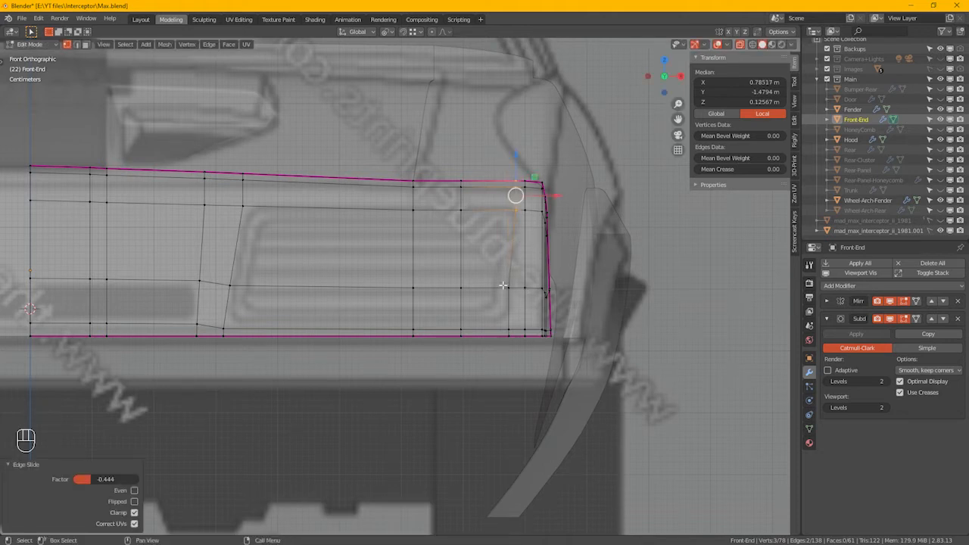
# Step: Edge-slide the bottom and middle vertices of the headlight's outer vertical loop to slant it along the headlight's outer edge
pyautogui.moveTo(502, 309); pyautogui.dragTo(518, 349)
pyautogui.press('g')
pyautogui.press('g')
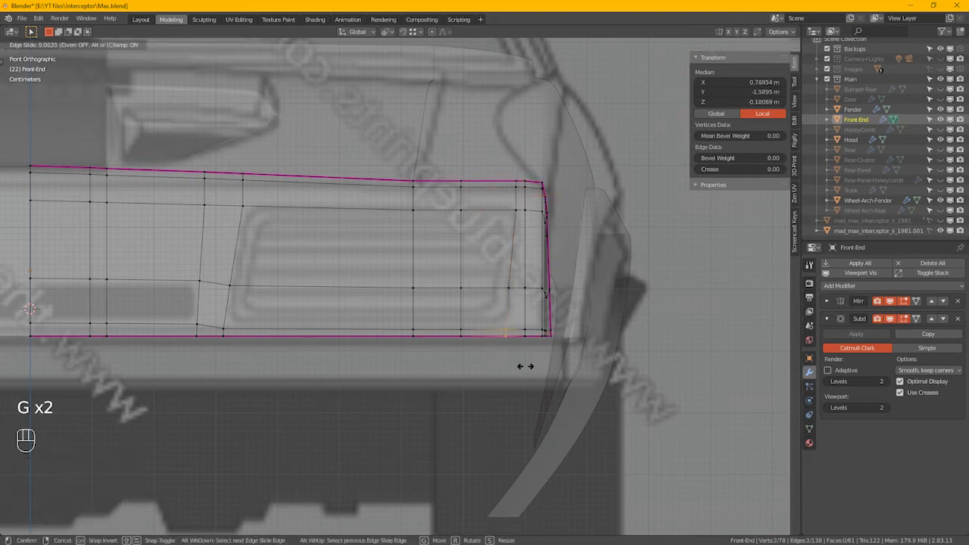
pyautogui.click(521, 365)
pyautogui.press('g')
pyautogui.press('g')
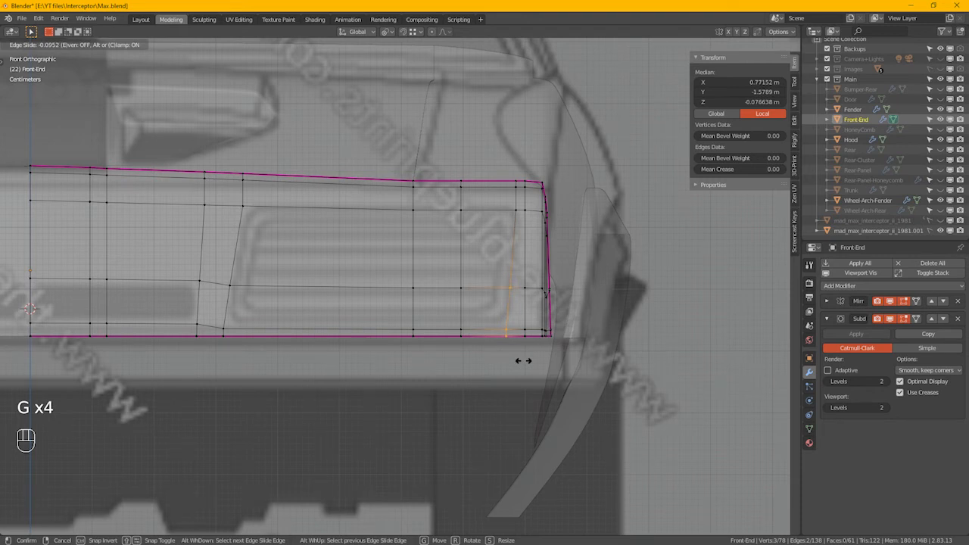
pyautogui.click(523, 360)
# Step: Inset the faces covering the headlight area by a thickness of about 0.0083 m
pyautogui.keyDown('shift'); pyautogui.moveTo(416, 246); pyautogui.dragTo(473, 258, button='middle'); pyautogui.keyUp('shift')
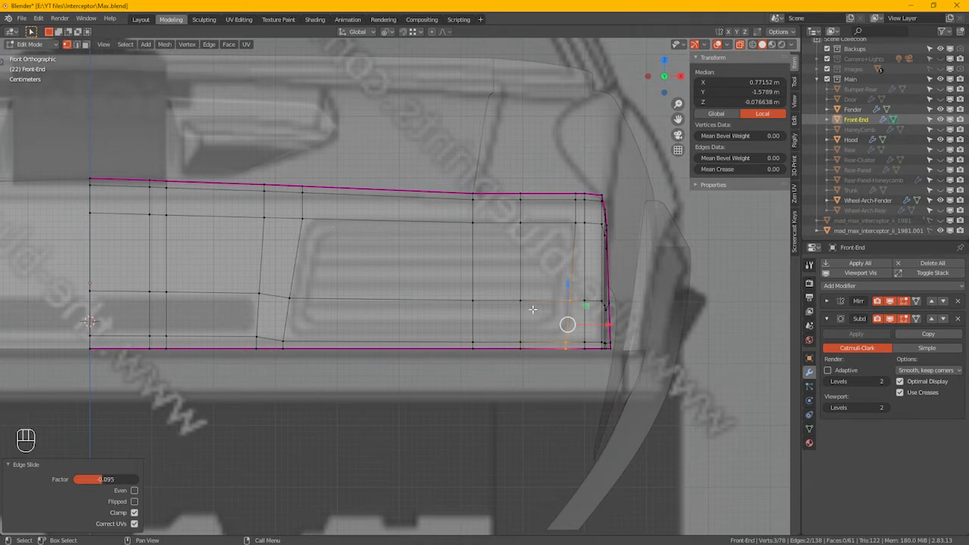
pyautogui.press('3')
pyautogui.moveTo(326, 228); pyautogui.dragTo(556, 339)
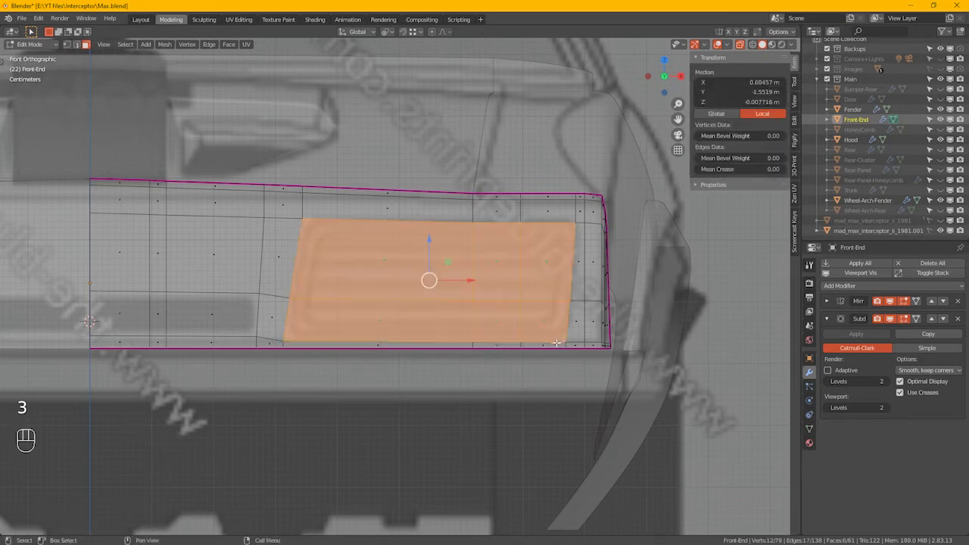
pyautogui.press('i')
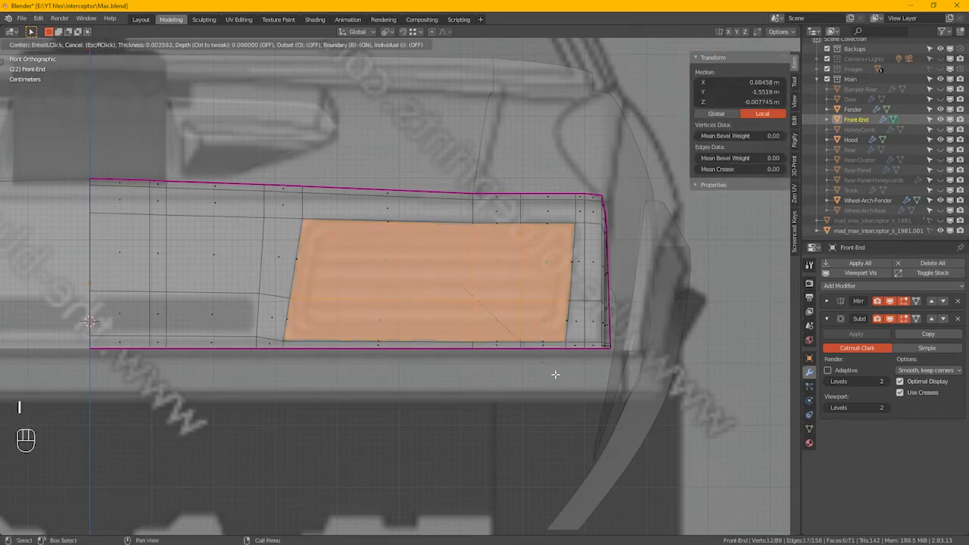
pyautogui.click(551, 374)
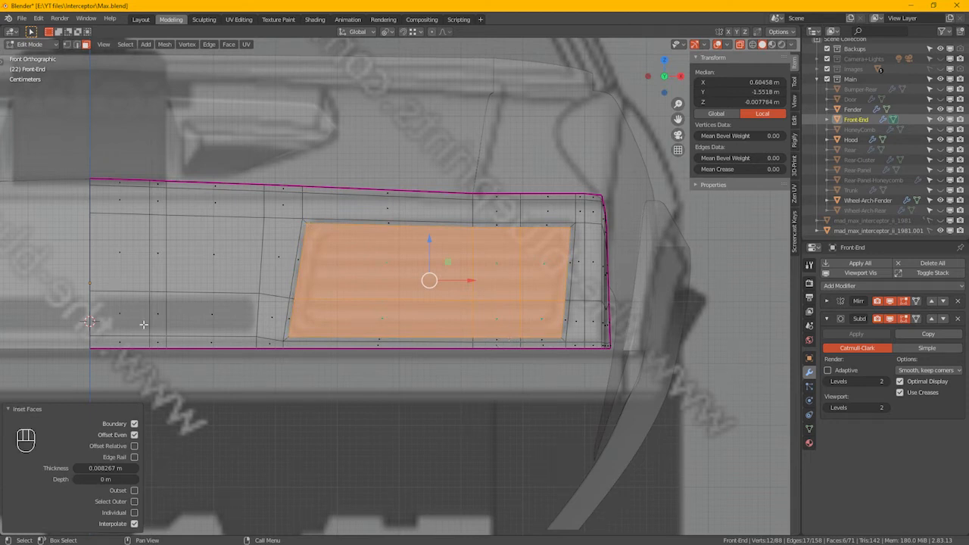
# Step: Try insetting the faces covering the lower grille opening by about 0.0126 m with the Boundary option disabled
pyautogui.click(89, 321)
pyautogui.keyDown('shift'); pyautogui.moveTo(192, 345); pyautogui.dragTo(243, 346, button='middle'); pyautogui.keyUp('shift')
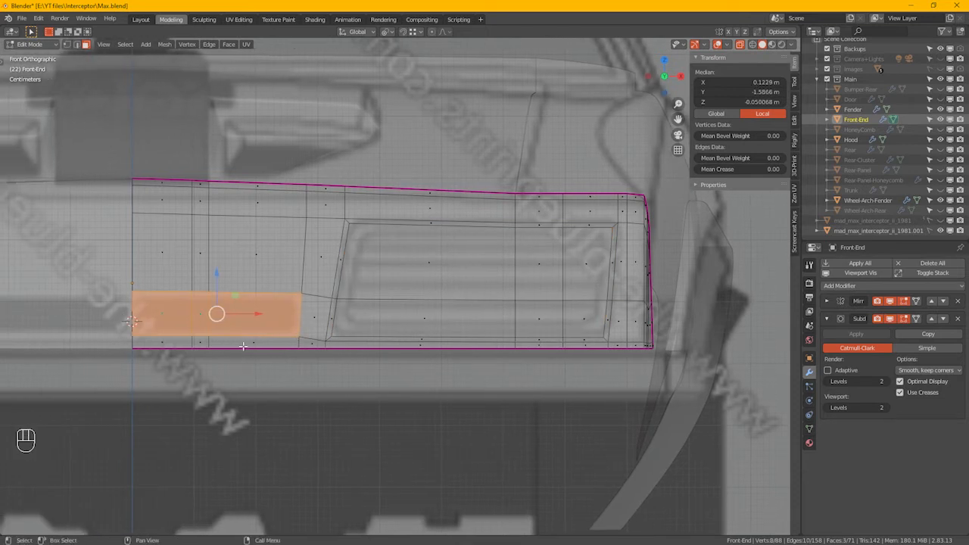
pyautogui.press('i')
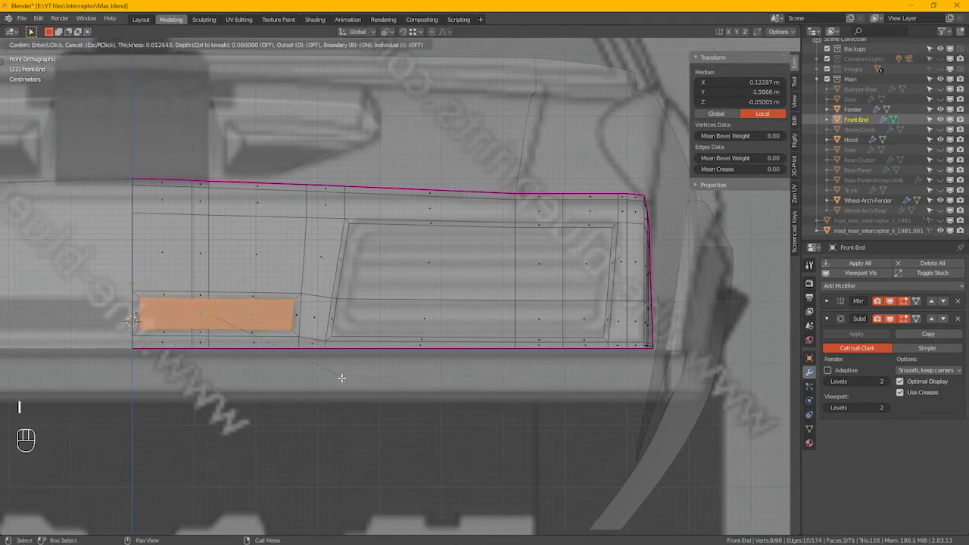
pyautogui.click(341, 378)
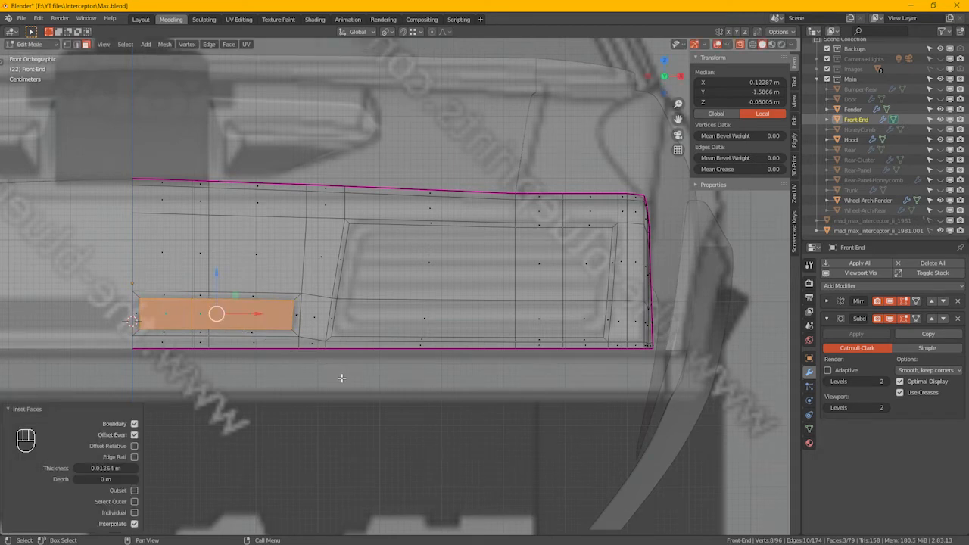
pyautogui.click(139, 425)
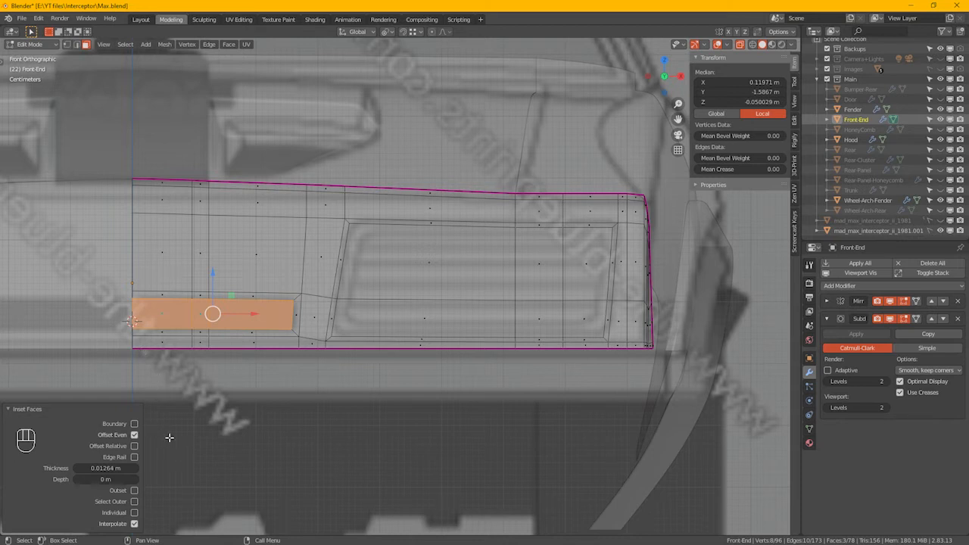
# Step: Undo the insets on both the grille opening and the headlight area
pyautogui.hotkey('ctrl', 'z')
pyautogui.hotkey('ctrl', 'z')
pyautogui.hotkey('ctrl', 'z')
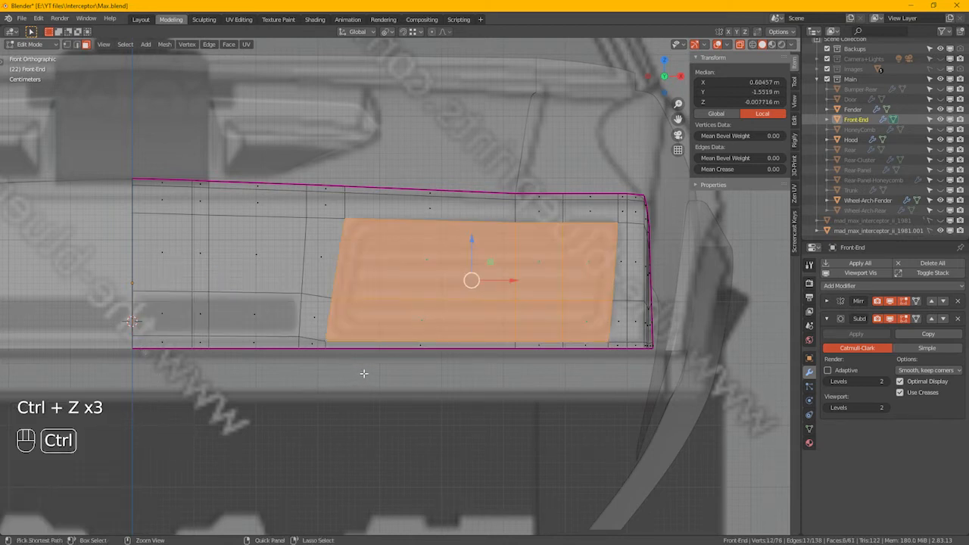
# Step: Move the vertices of the front end's outer side face outward along X by about 0.0022 m
pyautogui.moveTo(535, 337); pyautogui.dragTo(391, 336, button='middle')
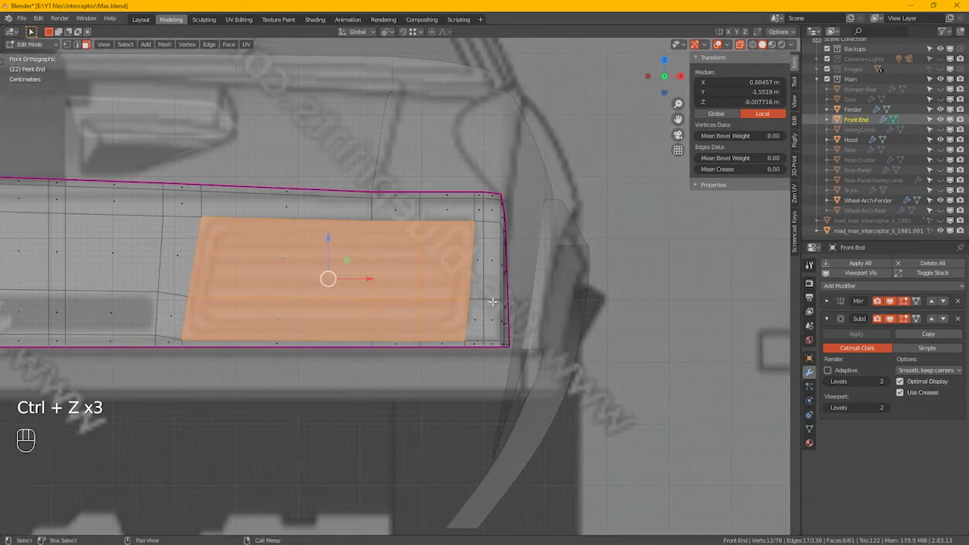
pyautogui.scroll(4, 525, 275)
pyautogui.scroll(-4, 525, 275)
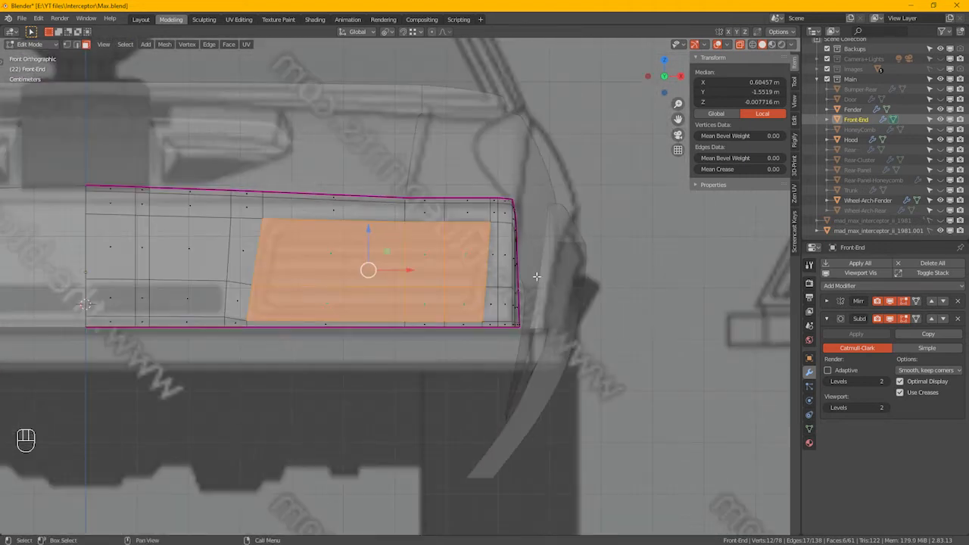
pyautogui.keyDown('alt'); pyautogui.moveTo(528, 287); pyautogui.dragTo(514, 281, button='middle'); pyautogui.keyUp('alt')
pyautogui.hotkey('alt', 'x')
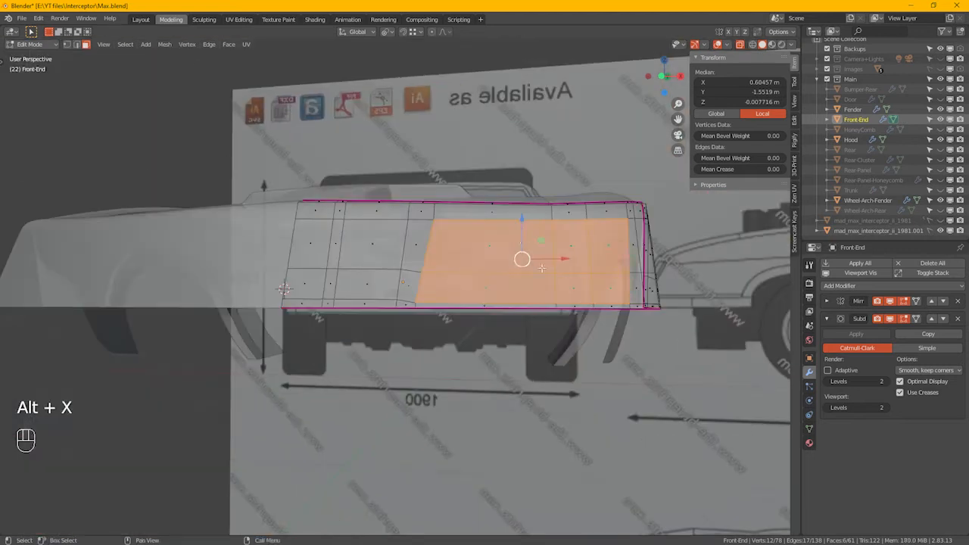
pyautogui.moveTo(577, 251); pyautogui.dragTo(467, 253, button='middle')
pyautogui.scroll(6, 469, 256)
pyautogui.scroll(-3, 479, 258)
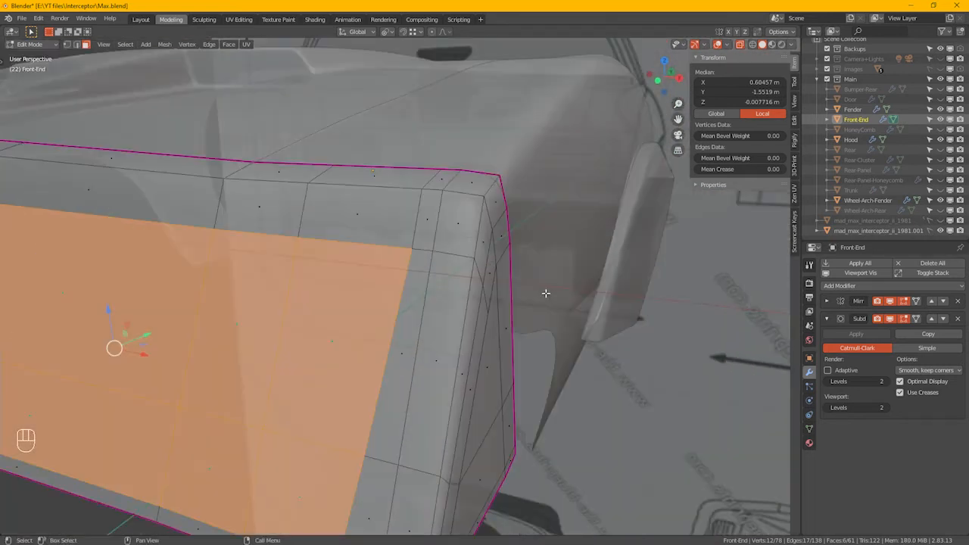
pyautogui.press('1')
pyautogui.keyDown('alt'); pyautogui.click(504, 218); pyautogui.keyUp('alt')
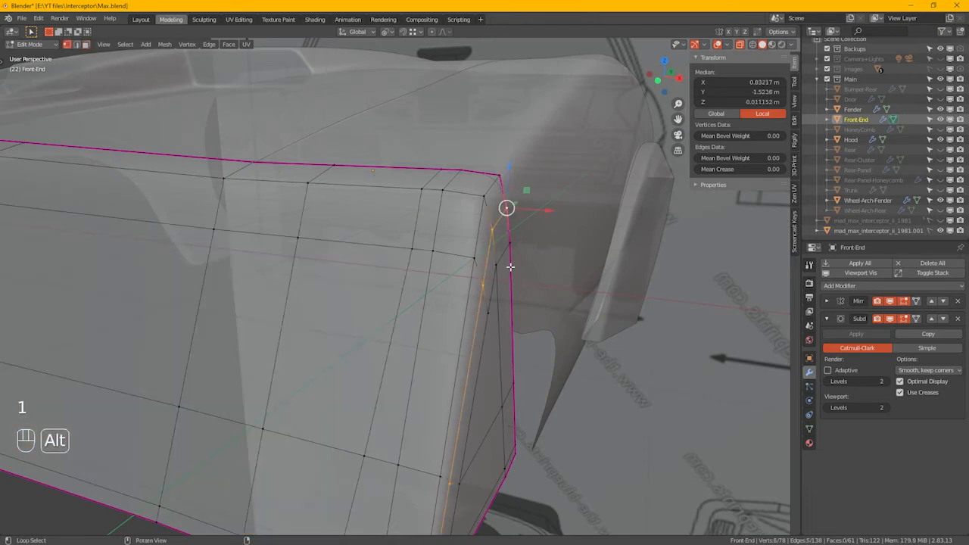
pyautogui.keyDown('alt'); pyautogui.keyDown('shift'); pyautogui.click(506, 257); pyautogui.keyUp('shift'); pyautogui.keyUp('alt')
pyautogui.moveTo(507, 393)
pyautogui.keyDown('shift'); pyautogui.mouseDown(button='middle')
pyautogui.moveTo(517, 292)
pyautogui.moveTo(495, 225)
pyautogui.mouseUp(button='middle'); pyautogui.keyUp('shift')
pyautogui.moveTo(563, 398)
pyautogui.keyDown('ctrl'); pyautogui.mouseDown()
pyautogui.moveTo(484, 229)
pyautogui.moveTo(470, 231)
pyautogui.mouseUp(); pyautogui.keyUp('ctrl')
pyautogui.keyDown('shift'); pyautogui.moveTo(509, 450); pyautogui.dragTo(420, 344); pyautogui.keyUp('shift')
pyautogui.keyDown('shift'); pyautogui.moveTo(514, 418); pyautogui.dragTo(443, 289); pyautogui.keyUp('shift')
pyautogui.moveTo(453, 275); pyautogui.dragTo(469, 266, button='middle')
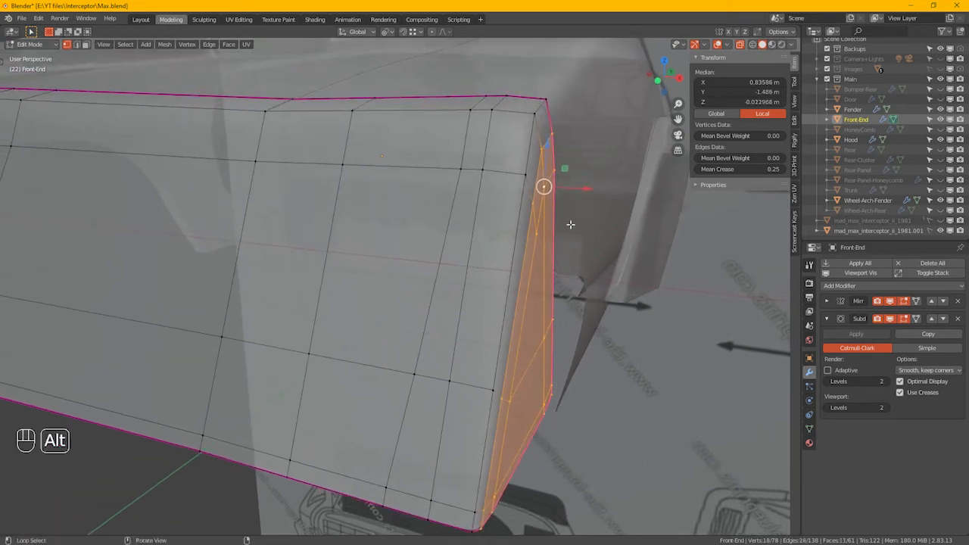
pyautogui.press('g')
pyautogui.press('x')
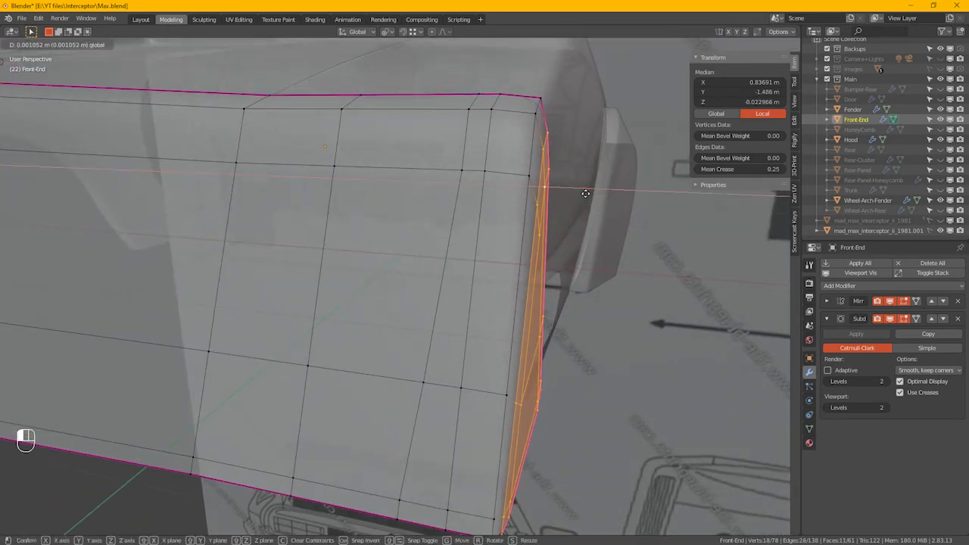
pyautogui.moveTo(587, 194); pyautogui.dragTo(588, 195)
pyautogui.keyDown('shift'); pyautogui.moveTo(570, 314); pyautogui.dragTo(540, 273, button='middle'); pyautogui.keyUp('shift')
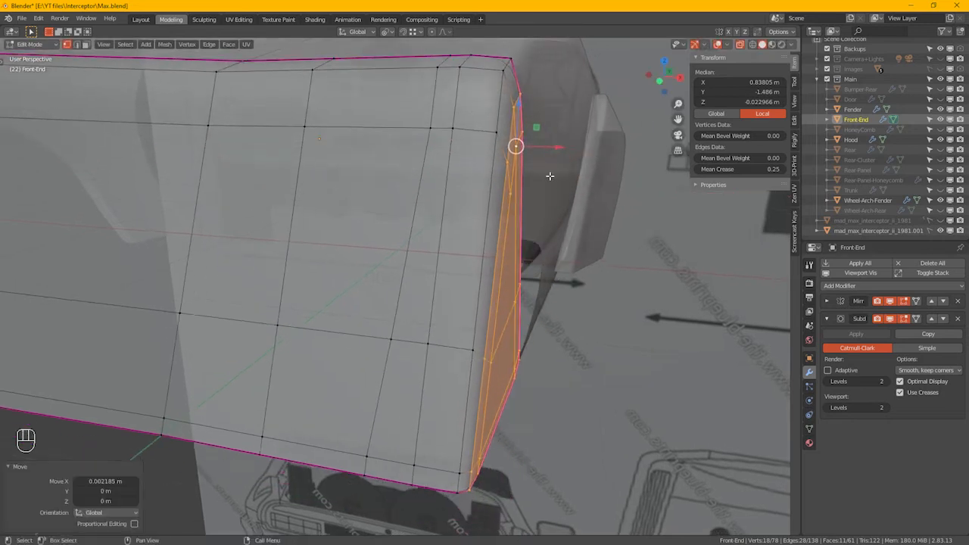
# Step: Exclude the side face's front edge loop, nudge the remaining side vertices slightly outward along X, and return to Object Mode without X-ray
pyautogui.keyDown('alt'); pyautogui.keyDown('shift'); pyautogui.click(503, 216); pyautogui.keyUp('shift'); pyautogui.keyUp('alt')
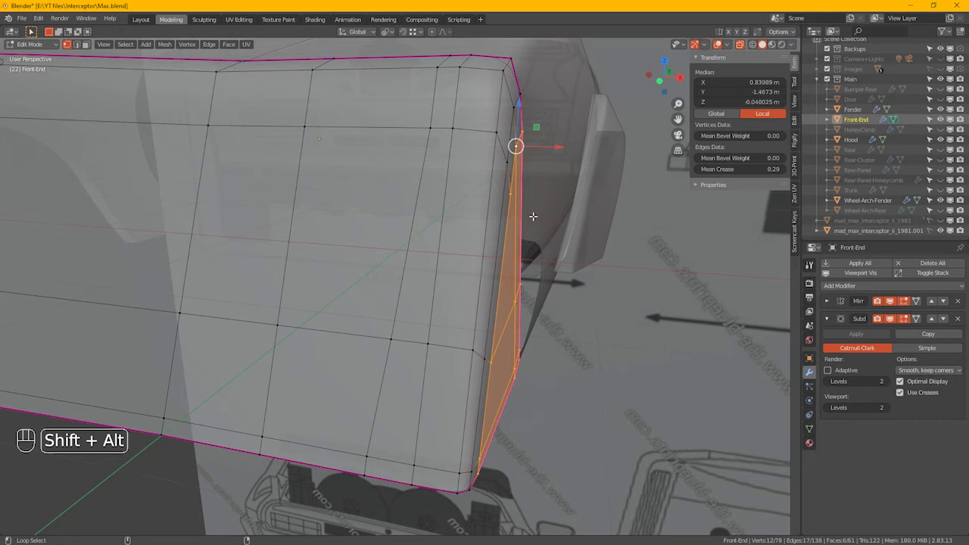
pyautogui.moveTo(558, 148); pyautogui.dragTo(561, 148)
pyautogui.keyDown('alt'); pyautogui.moveTo(584, 265); pyautogui.dragTo(563, 258, button='middle'); pyautogui.keyUp('alt')
pyautogui.press('Tab')
pyautogui.hotkey('alt', 'z')
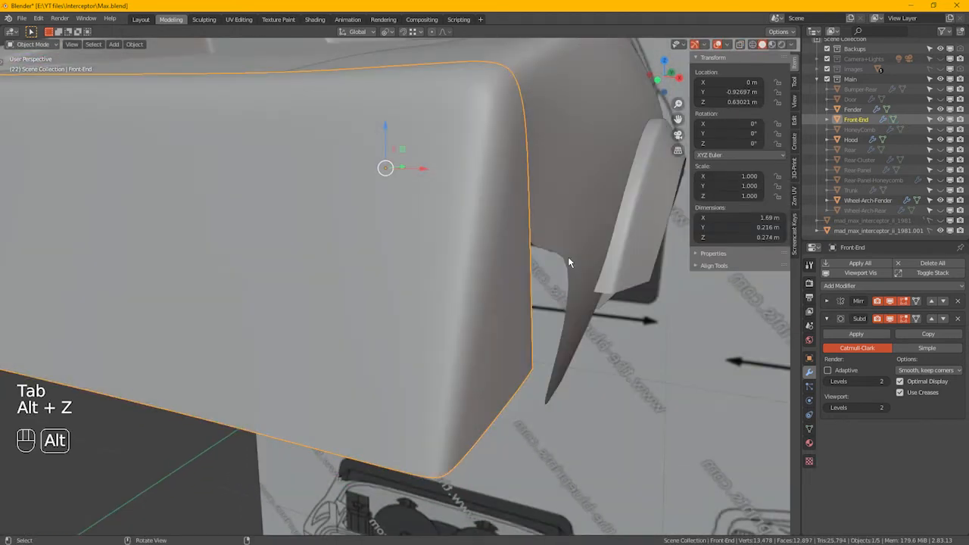
# Step: Reveal all the hidden car body parts and hide both blueprint objects
pyautogui.scroll(-6, 568, 257)
pyautogui.keyDown('alt'); pyautogui.moveTo(509, 290); pyautogui.dragTo(466, 277, button='middle'); pyautogui.keyUp('alt')
pyautogui.scroll(4, 581, 230)
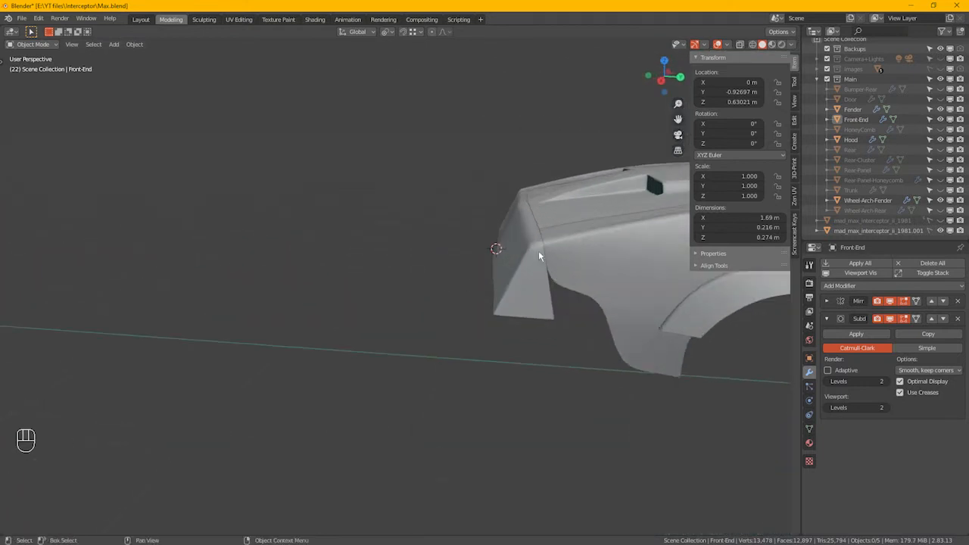
pyautogui.keyDown('alt'); pyautogui.moveTo(513, 309); pyautogui.dragTo(452, 287, button='middle'); pyautogui.keyUp('alt')
pyautogui.scroll(-2, 577, 294)
pyautogui.click(941, 231)
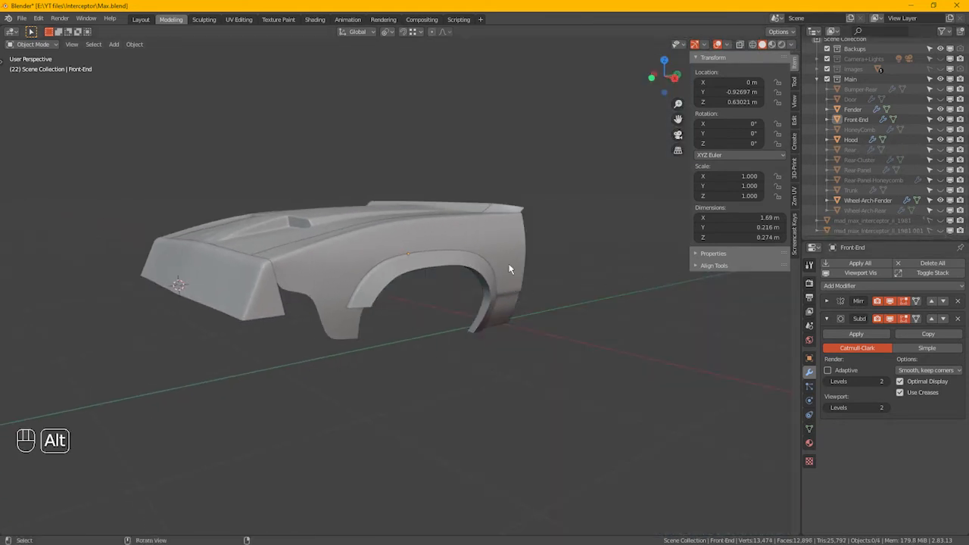
pyautogui.hotkey('alt', 'h')
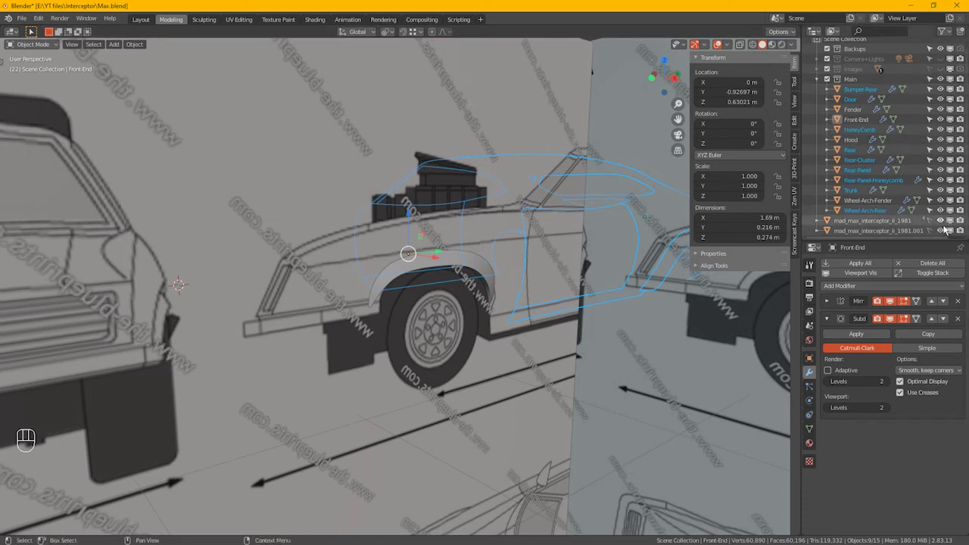
pyautogui.moveTo(940, 221); pyautogui.dragTo(940, 231)
pyautogui.moveTo(576, 232); pyautogui.dragTo(542, 227, button='middle')
pyautogui.click(493, 388)
# Step: Examine the front end's side profile and compare it with the side photo of the Interceptor in the browser
pyautogui.keyDown('alt'); pyautogui.moveTo(429, 264); pyautogui.dragTo(407, 259, button='middle'); pyautogui.keyUp('alt')
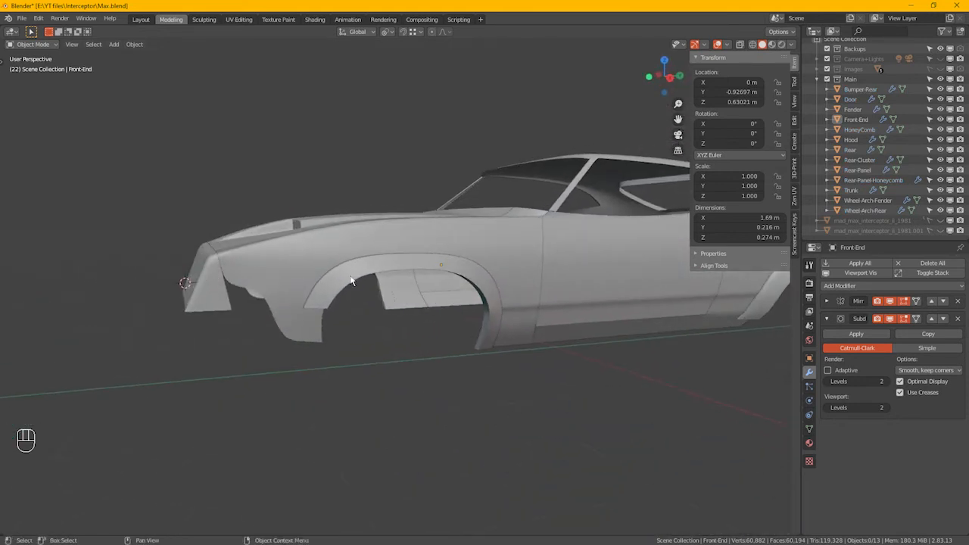
pyautogui.moveTo(350, 277); pyautogui.dragTo(428, 256, button='middle')
pyautogui.scroll(2, 369, 252)
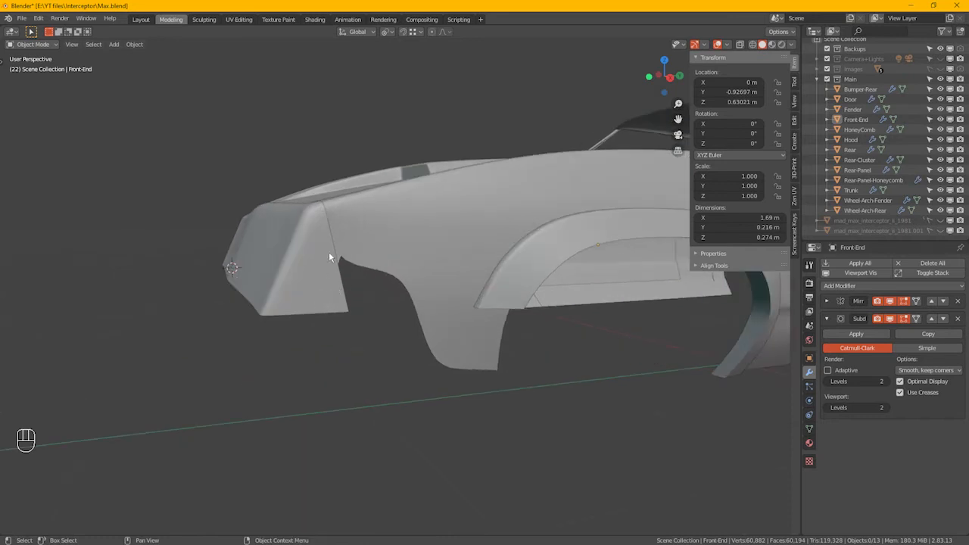
pyautogui.click(342, 286)
pyautogui.keyDown('alt'); pyautogui.moveTo(342, 286); pyautogui.dragTo(415, 289, button='middle'); pyautogui.keyUp('alt')
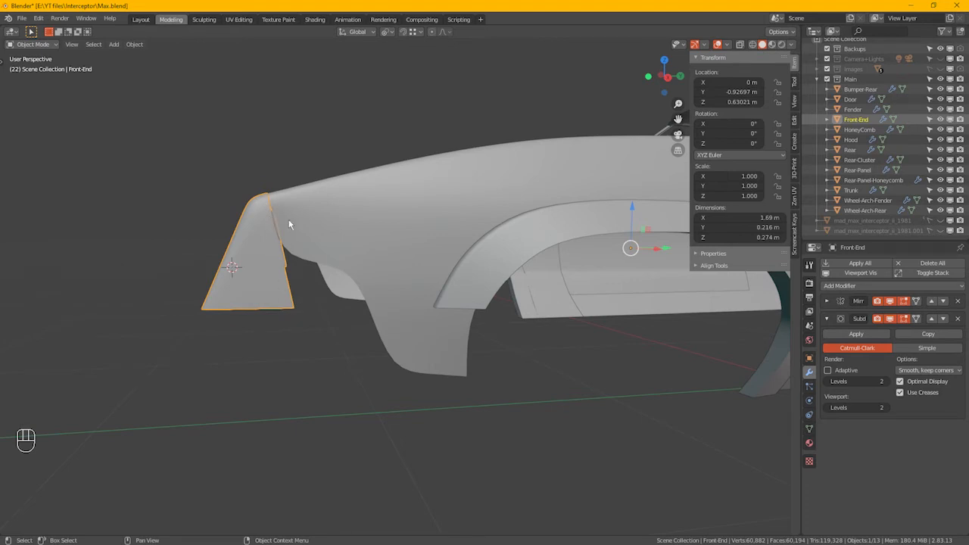
pyautogui.moveTo(0, 31); pyautogui.dragTo(369, 9)
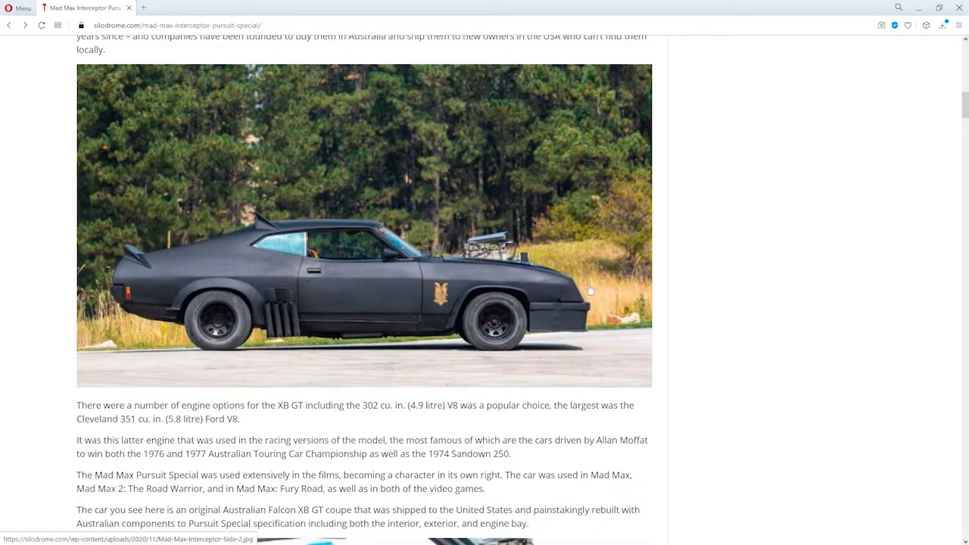
pyautogui.click(583, 301)
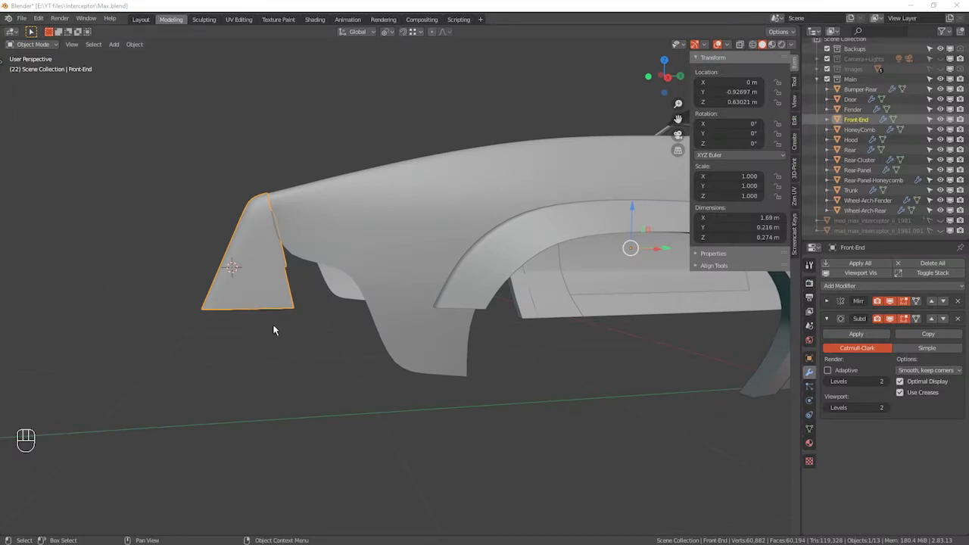
# Step: Back in Blender, examine how the front end meets the fender and the hood
pyautogui.scroll(5, 277, 310)
pyautogui.scroll(-4, 290, 301)
pyautogui.keyDown('alt'); pyautogui.moveTo(308, 311); pyautogui.dragTo(352, 338); pyautogui.keyUp('alt')
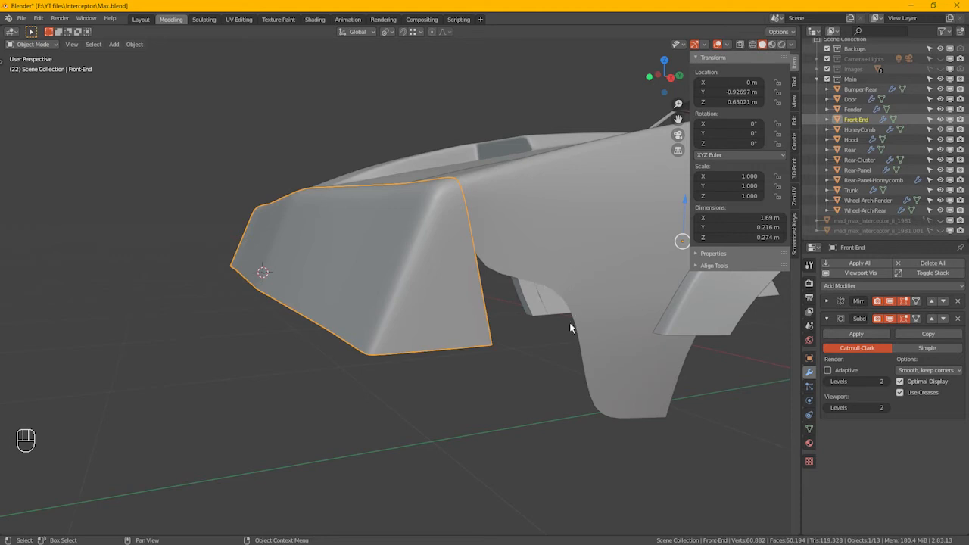
pyautogui.moveTo(573, 329); pyautogui.dragTo(549, 317, button='middle')
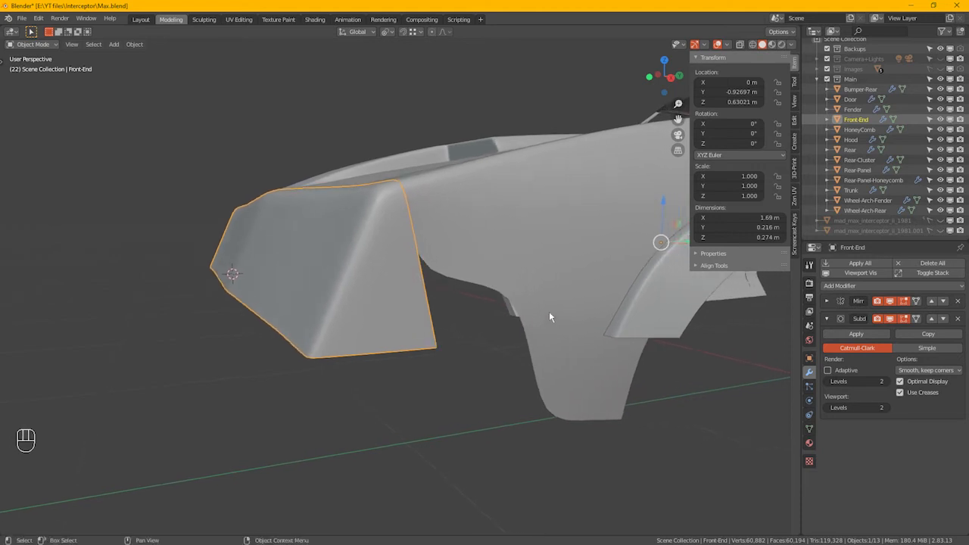
pyautogui.click(457, 276)
pyautogui.moveTo(489, 338); pyautogui.dragTo(513, 346, button='middle')
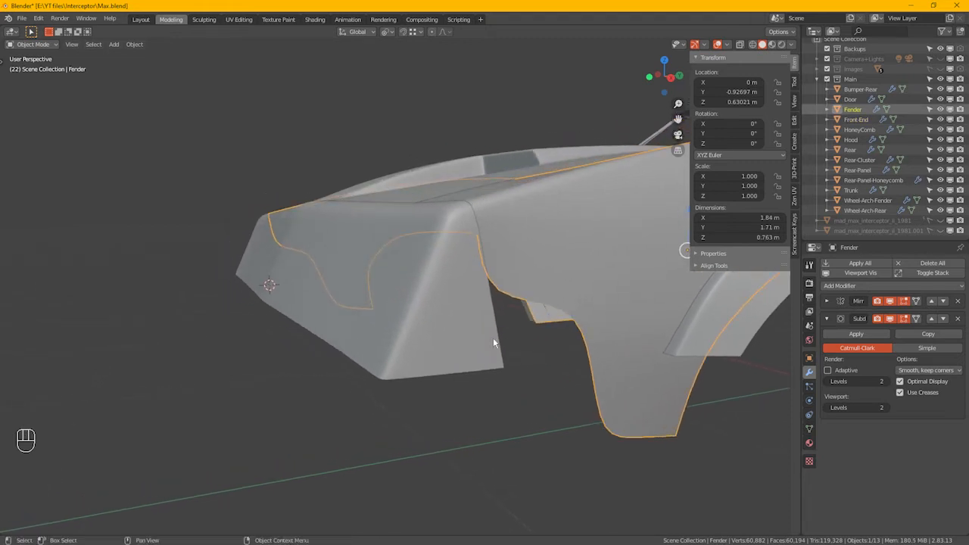
pyautogui.keyDown('alt'); pyautogui.moveTo(289, 390); pyautogui.dragTo(215, 302, button='middle'); pyautogui.keyUp('alt')
pyautogui.scroll(4, 208, 295)
# Step: Flatten the vertices along the Hood's front edge near the scoop to the outermost one's height by scaling them to 0 on Z
pyautogui.click(180, 254)
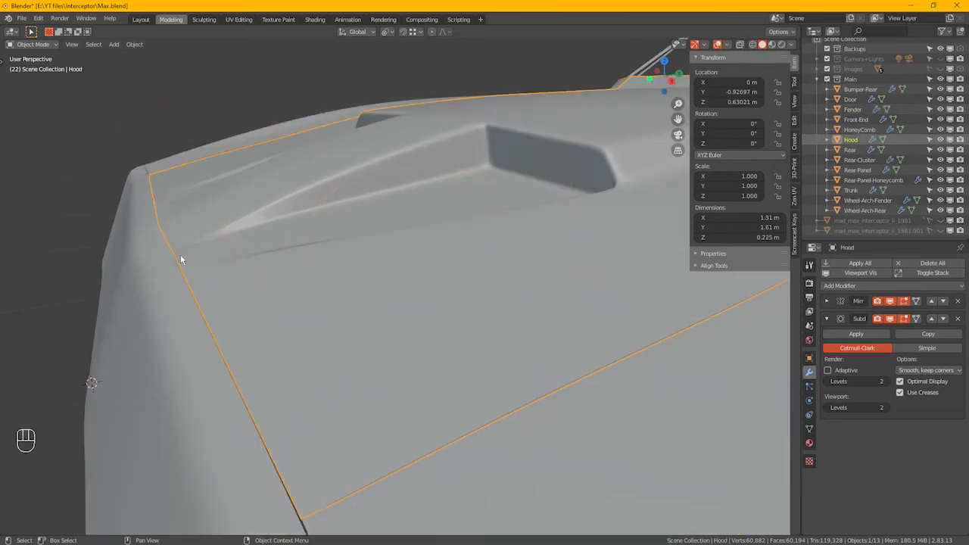
pyautogui.keyDown('ctrl'); pyautogui.moveTo(190, 270); pyautogui.dragTo(194, 242, button='middle'); pyautogui.keyUp('ctrl')
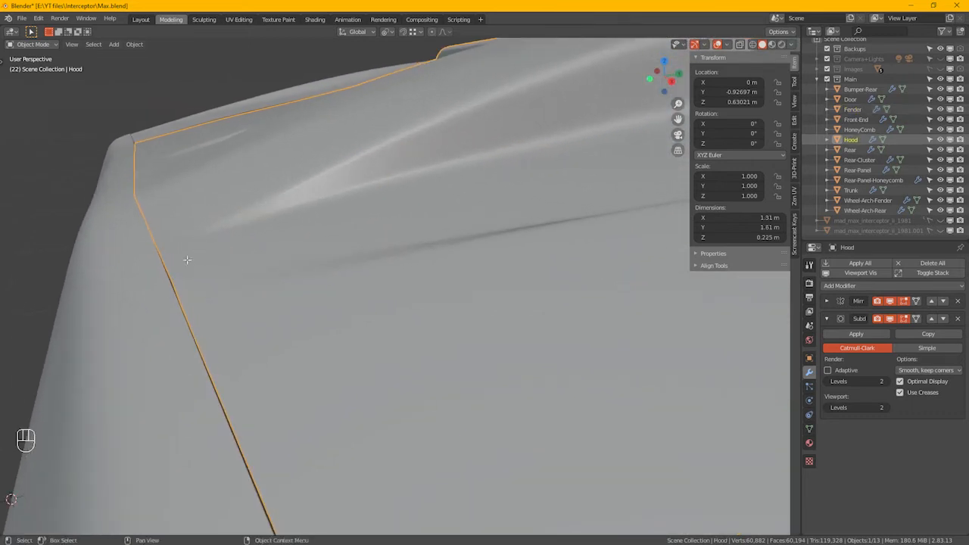
pyautogui.press('Tab')
pyautogui.moveTo(135, 212); pyautogui.dragTo(209, 338)
pyautogui.keyDown('alt'); pyautogui.moveTo(210, 339); pyautogui.dragTo(479, 301, button='middle'); pyautogui.keyUp('alt')
pyautogui.keyDown('ctrl'); pyautogui.moveTo(212, 290); pyautogui.dragTo(197, 260, button='middle'); pyautogui.keyUp('ctrl')
pyautogui.hotkey('alt', 'z')
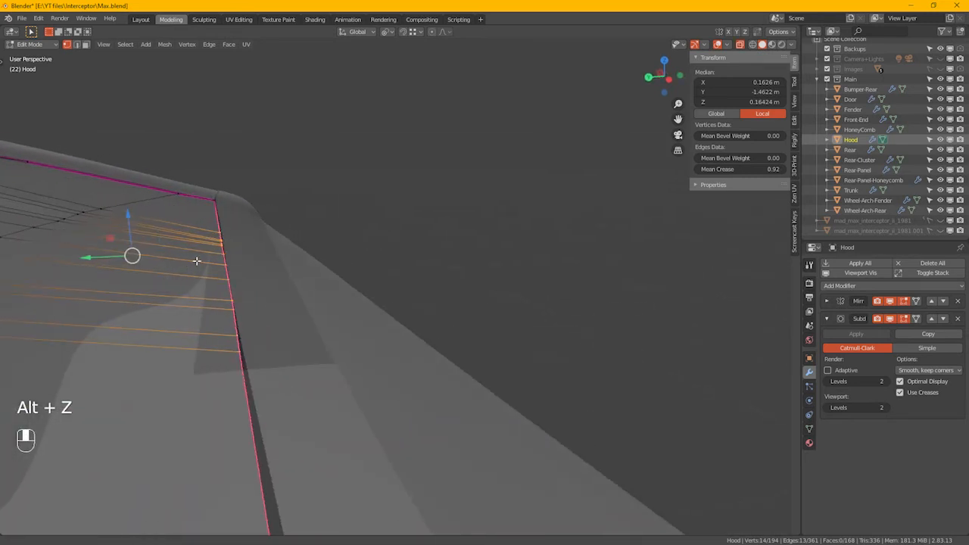
pyautogui.moveTo(255, 368); pyautogui.dragTo(216, 231)
pyautogui.keyDown('alt'); pyautogui.moveTo(292, 320); pyautogui.dragTo(86, 313, button='middle'); pyautogui.keyUp('alt')
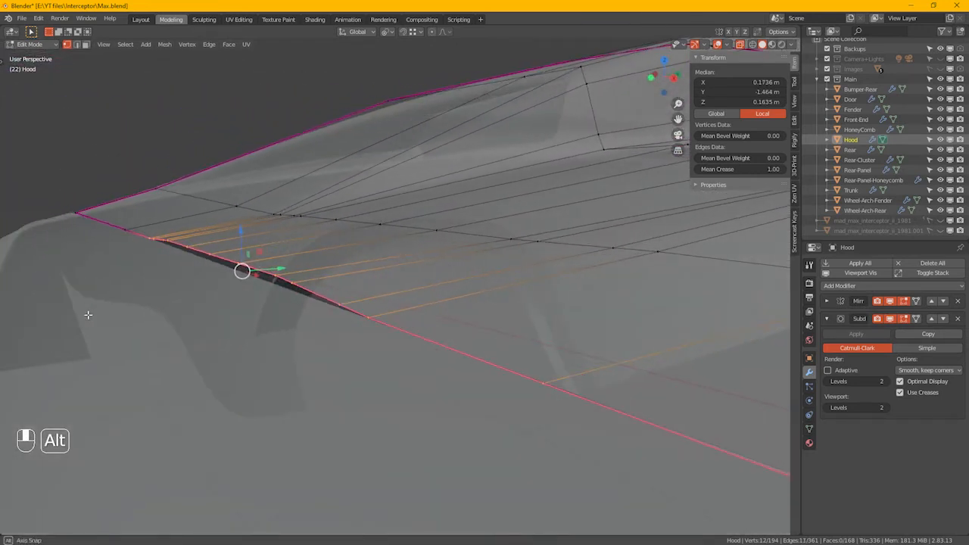
pyautogui.keyDown('ctrl'); pyautogui.moveTo(493, 346); pyautogui.dragTo(549, 391); pyautogui.keyUp('ctrl')
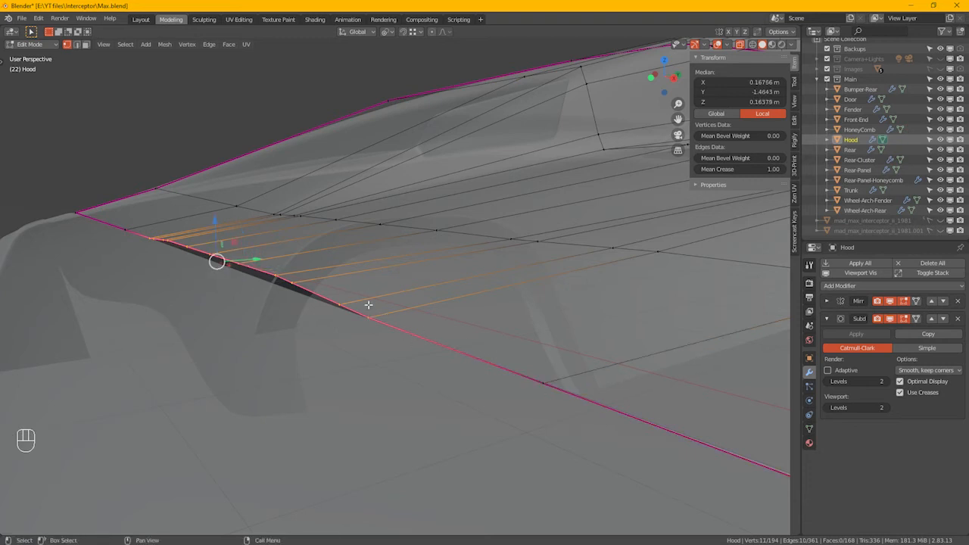
pyautogui.click(150, 237)
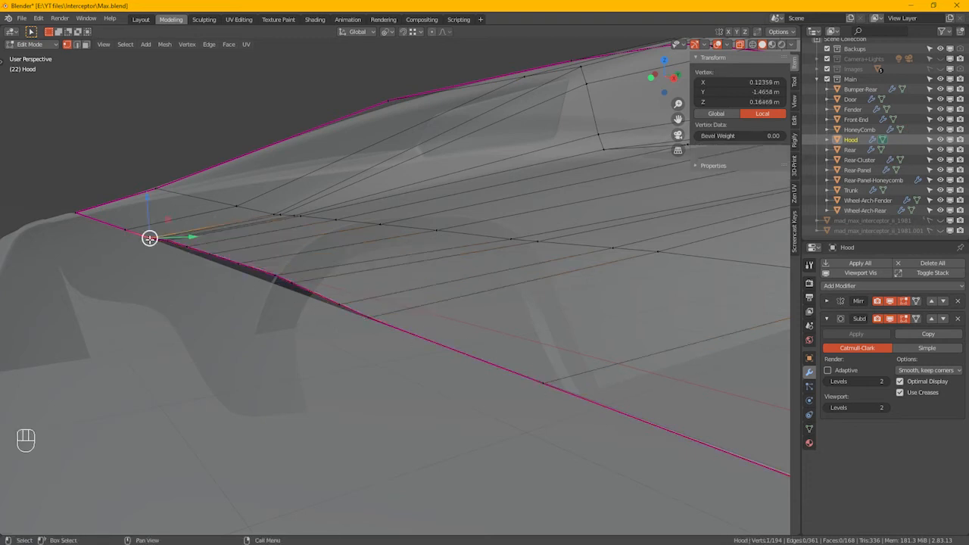
pyautogui.keyDown('ctrl'); pyautogui.click(372, 323); pyautogui.keyUp('ctrl')
pyautogui.press('s')
pyautogui.press('z')
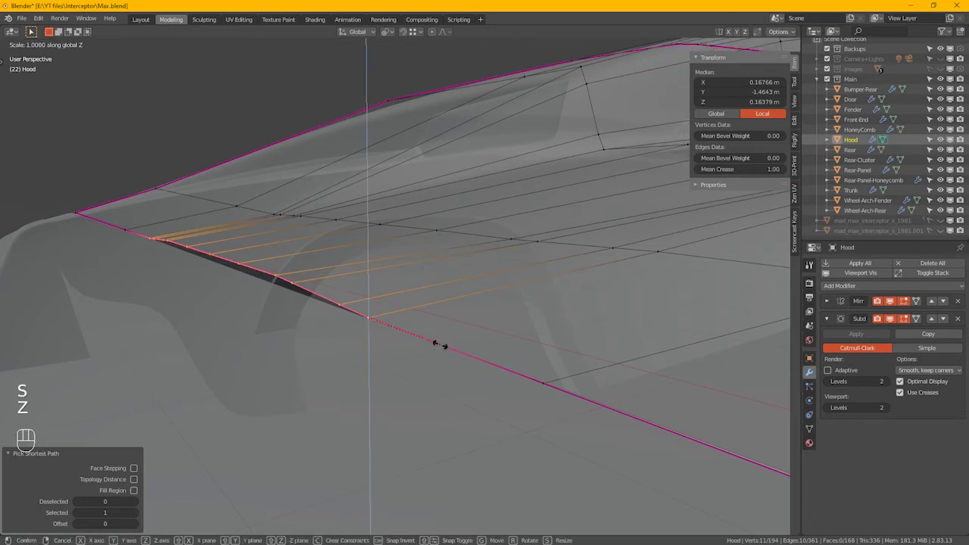
pyautogui.press('KP_0')
pyautogui.press('KP_Enter')
pyautogui.keyDown('alt'); pyautogui.moveTo(445, 353); pyautogui.dragTo(216, 294, button='middle'); pyautogui.keyUp('alt')
pyautogui.keyDown('alt'); pyautogui.moveTo(248, 326); pyautogui.dragTo(277, 338, button='middle'); pyautogui.keyUp('alt')
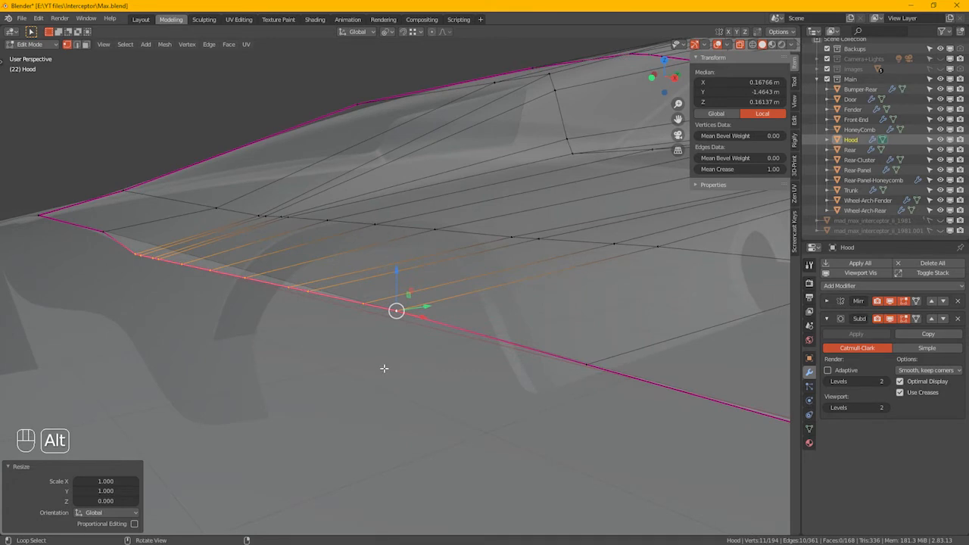
pyautogui.press('KP_1')
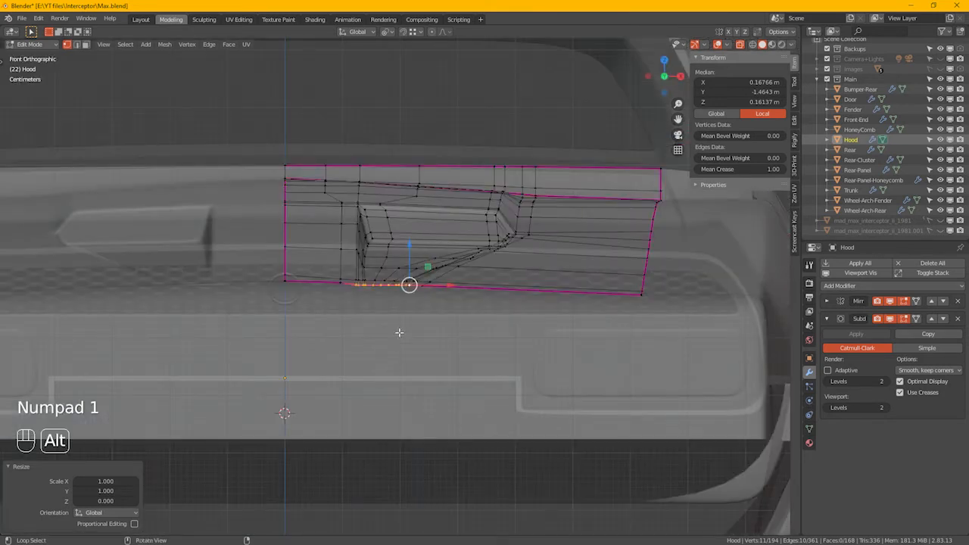
# Step: Rotate the selected vertices along the Hood's front edge by about 1.98° around Y to follow the edge's slope
pyautogui.scroll(6, 382, 295)
pyautogui.hotkey('alt', 'z')
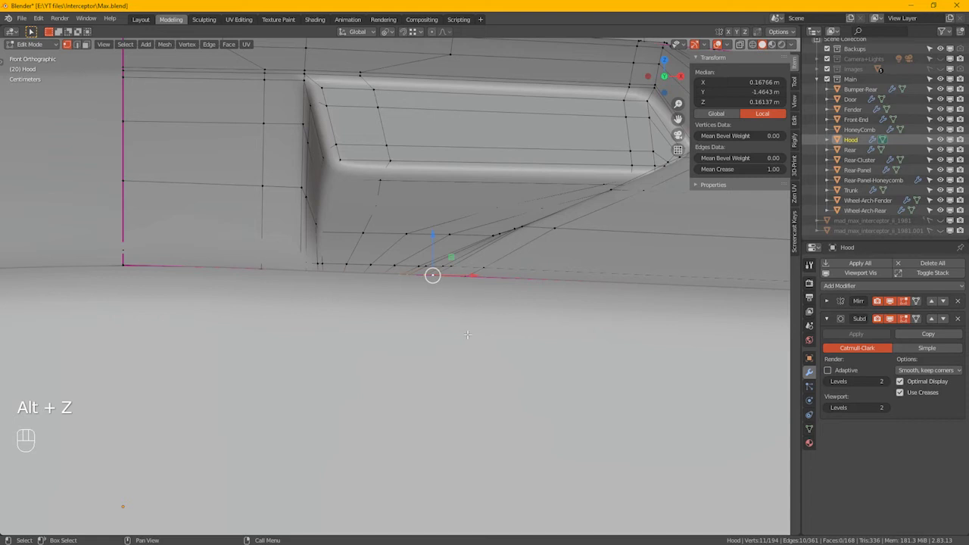
pyautogui.press('r')
pyautogui.press('y')
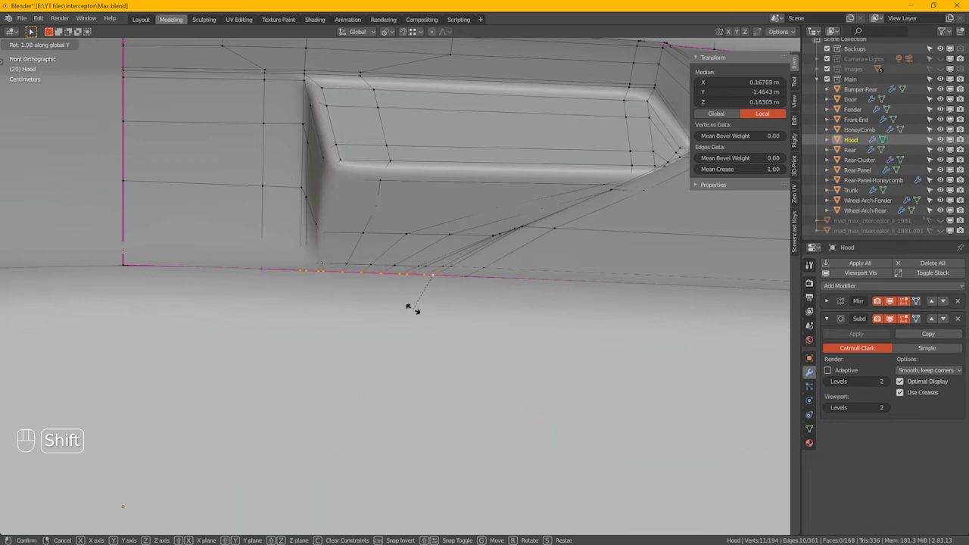
pyautogui.click(415, 310)
pyautogui.hotkey('alt', 'x')
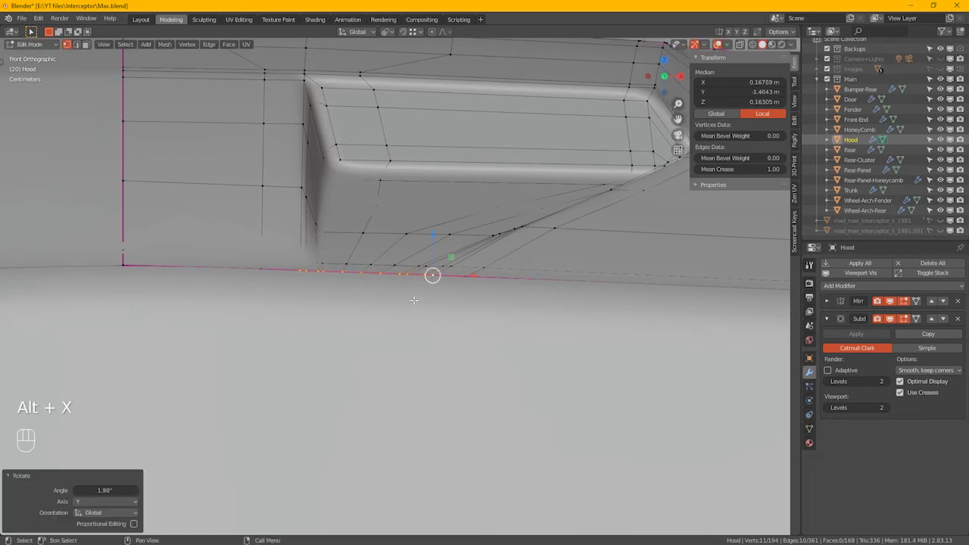
# Step: Select the second row of vertices behind the Hood's front edge below the scoop and rotate it about 0.4° around Y
pyautogui.hotkey('alt', 'z')
pyautogui.scroll(2, 418, 303)
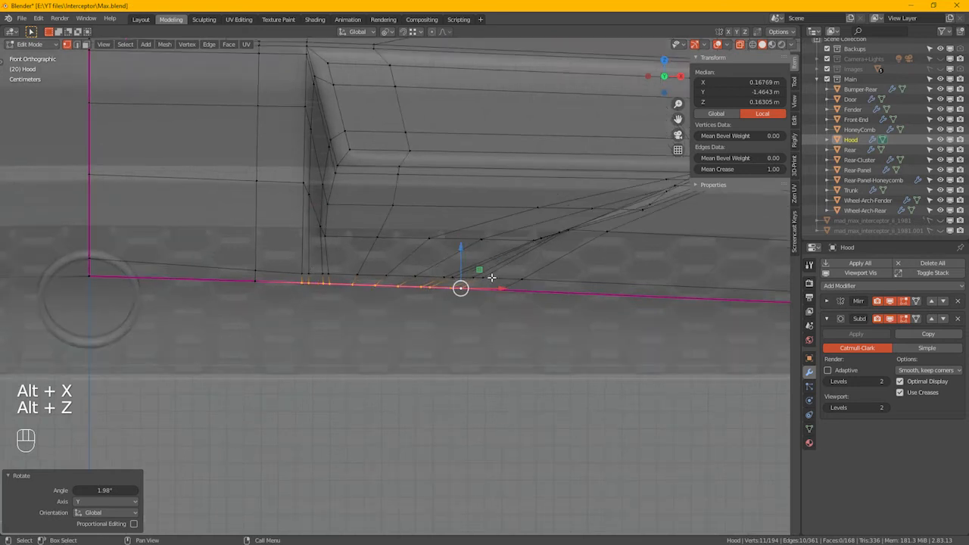
pyautogui.click(301, 273)
pyautogui.keyDown('ctrl'); pyautogui.click(488, 280); pyautogui.keyUp('ctrl')
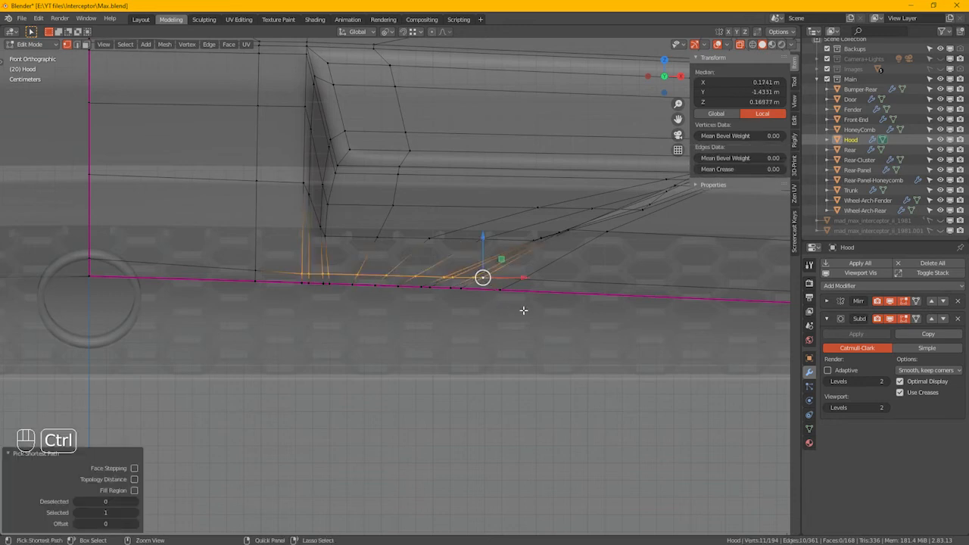
pyautogui.press('r')
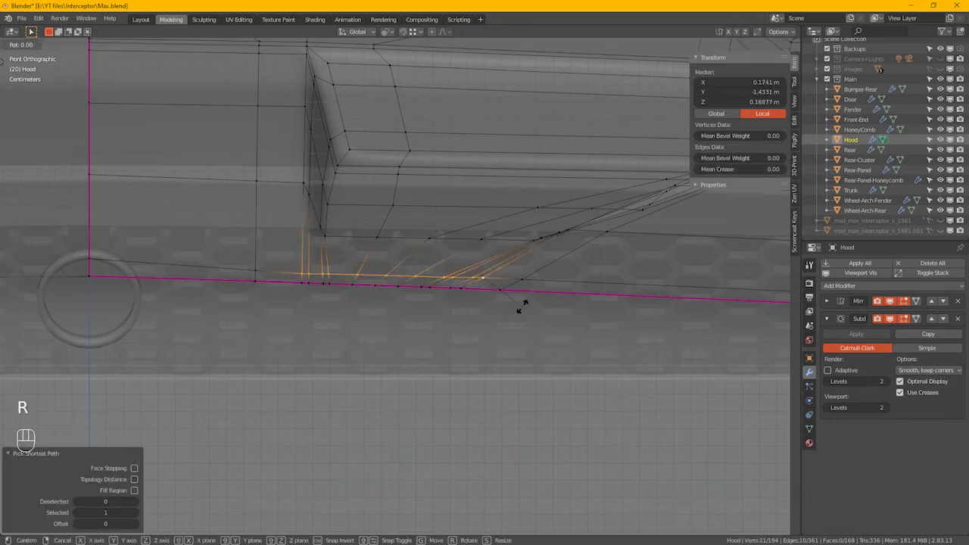
pyautogui.press('y')
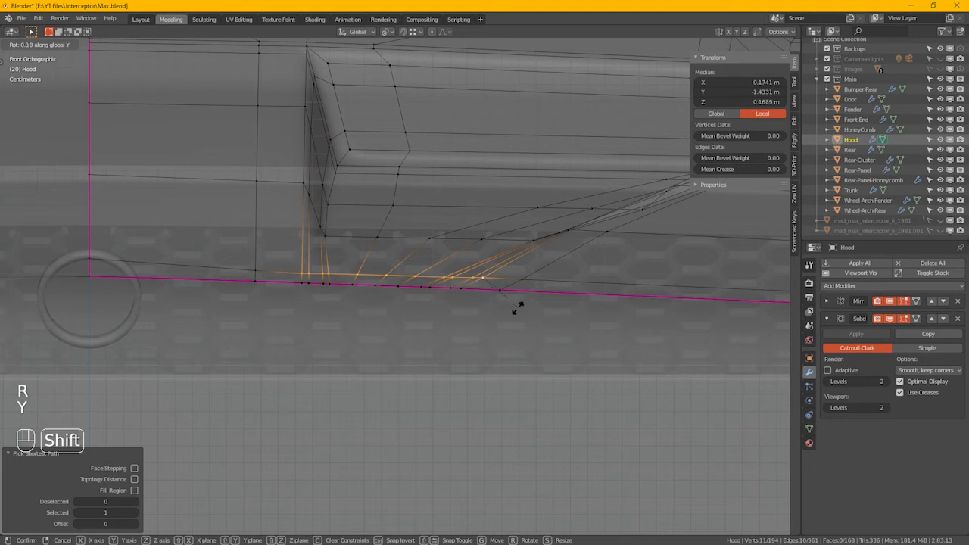
pyautogui.click(512, 311)
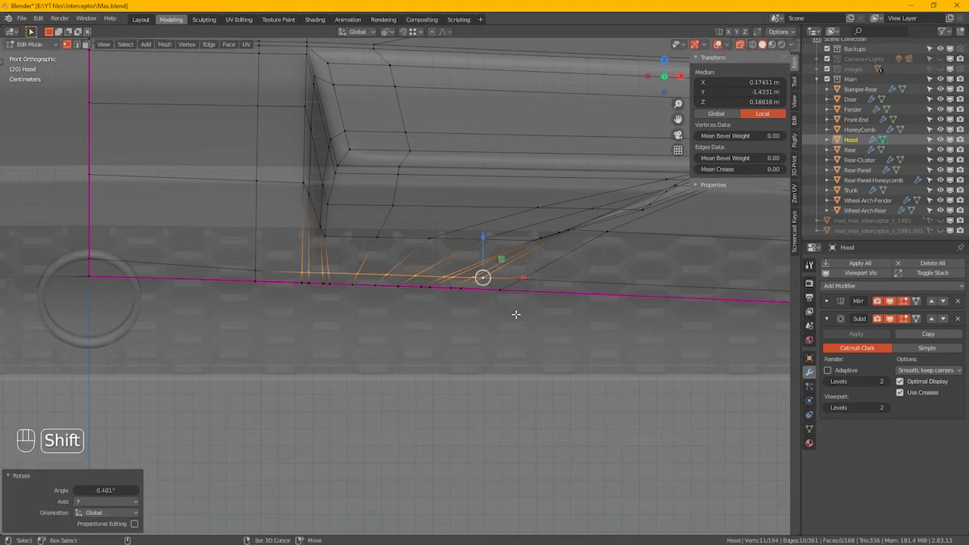
pyautogui.hotkey('alt', 'z')
pyautogui.scroll(-5, 497, 340)
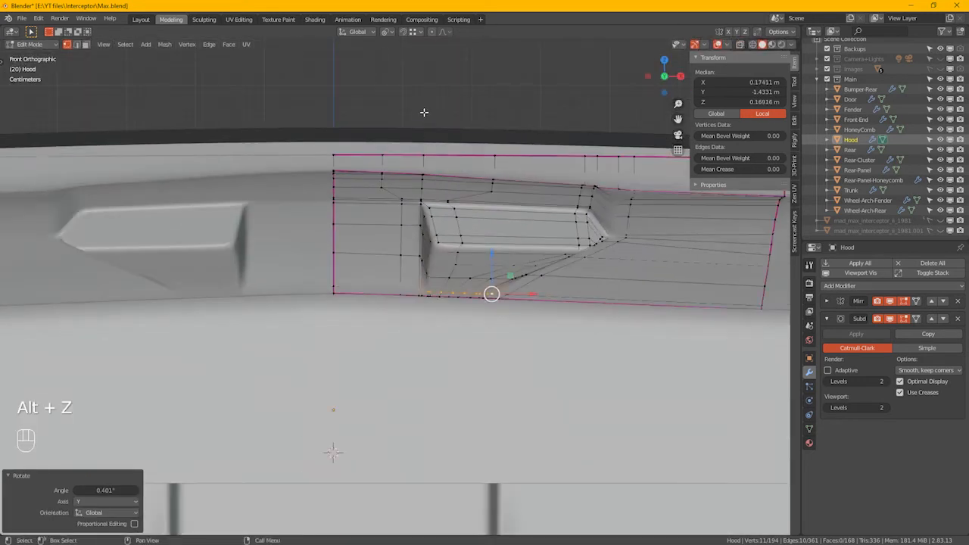
# Step: Finish editing the Hood, deselect it and examine how the hood, front end and fender fit together
pyautogui.press('Tab')
pyautogui.scroll(-4, 429, 112)
pyautogui.keyDown('alt'); pyautogui.moveTo(447, 156); pyautogui.dragTo(117, 216, button='middle'); pyautogui.keyUp('alt')
pyautogui.click(117, 215)
pyautogui.keyDown('alt'); pyautogui.moveTo(158, 244); pyautogui.dragTo(238, 224, button='middle'); pyautogui.keyUp('alt')
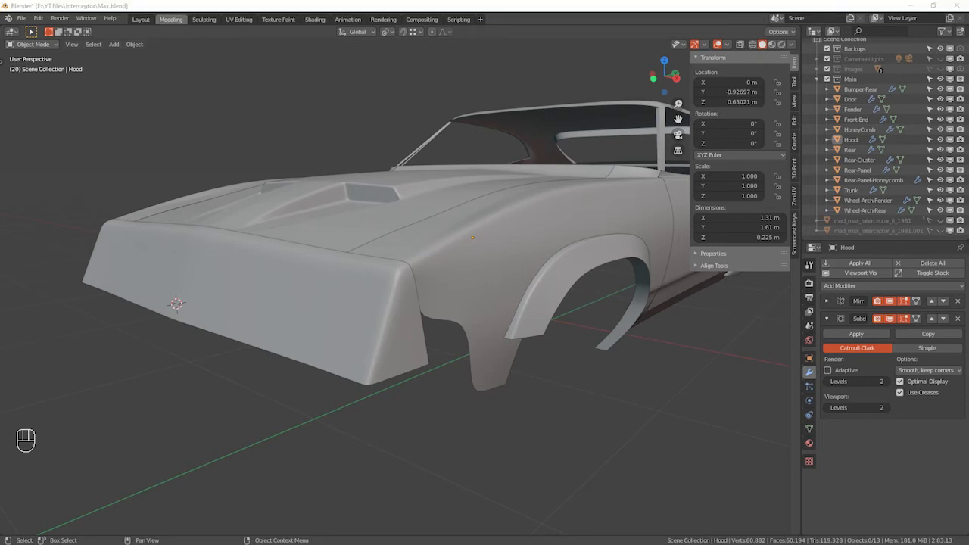
pyautogui.moveTo(233, 297); pyautogui.dragTo(387, 345, button='middle')
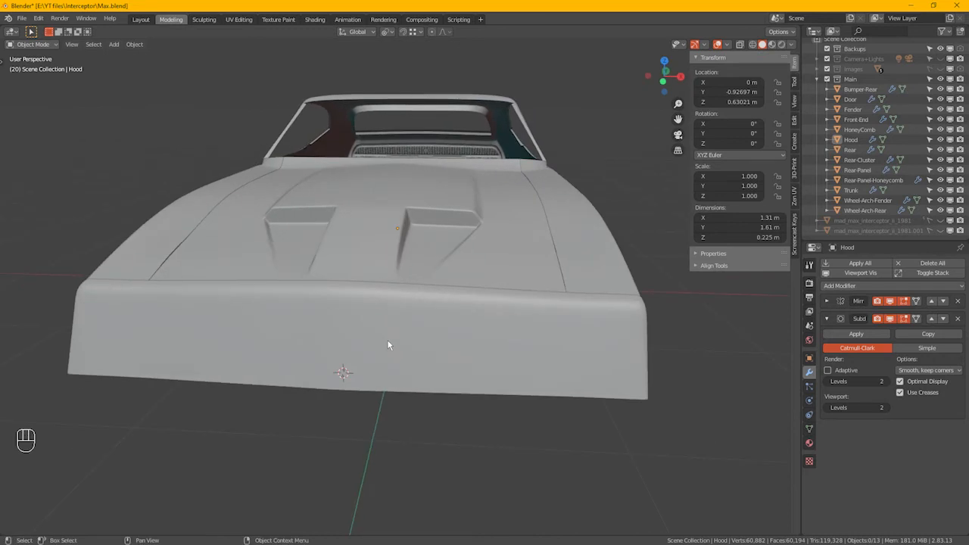
# Step: Show the mad_max_interceptor_ii_1981.001 blueprint and open the Front-End mesh for editing in the front view with X-ray on
pyautogui.press('KP_1')
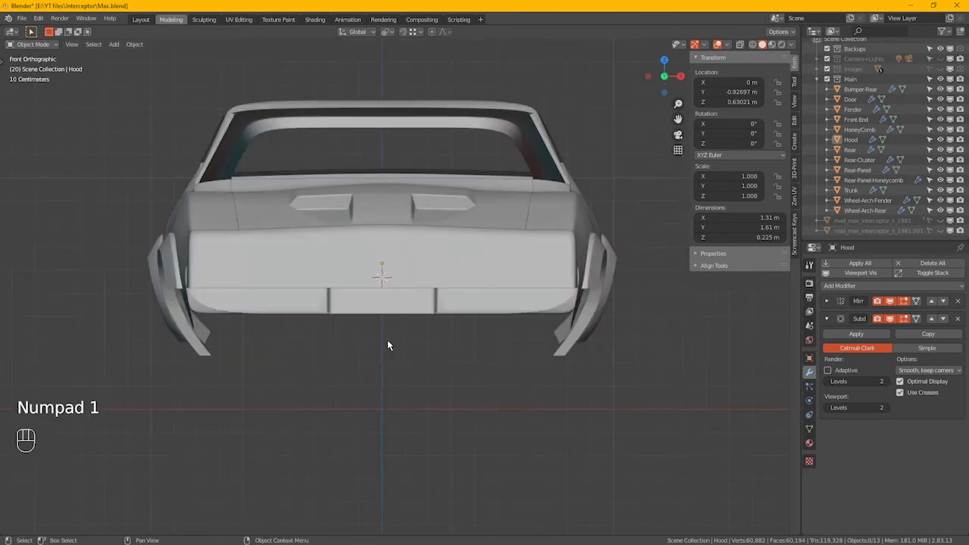
pyautogui.click(940, 230)
pyautogui.click(468, 266)
pyautogui.hotkey('alt', 'z')
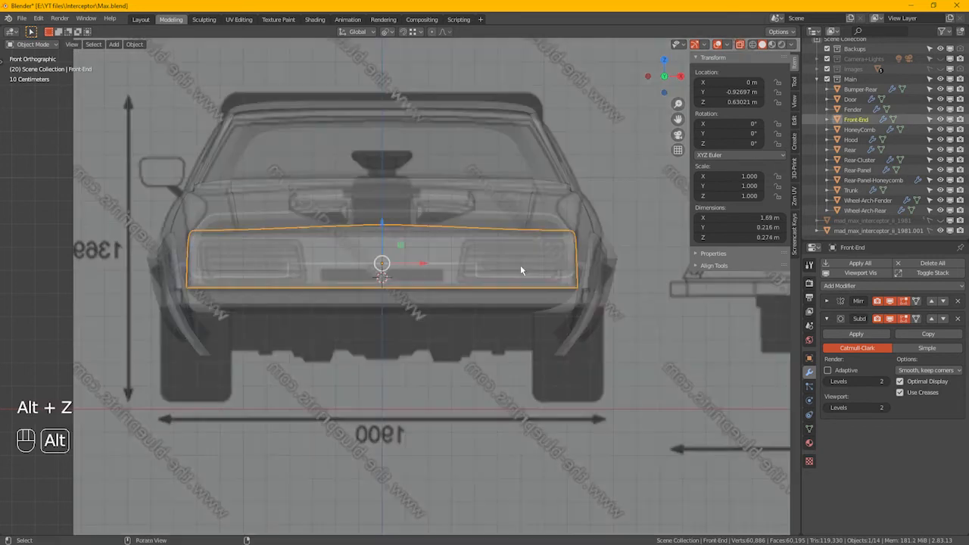
pyautogui.scroll(5, 500, 259)
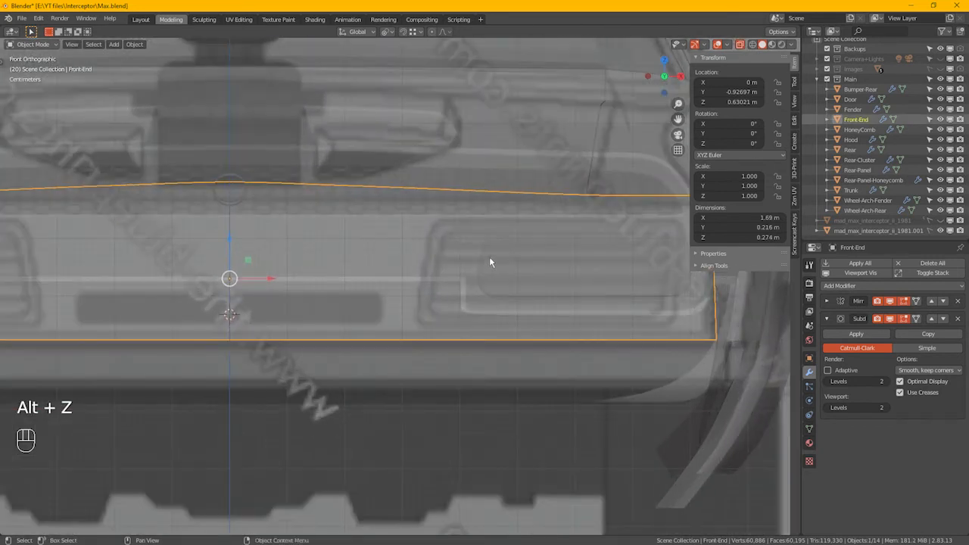
pyautogui.press('Tab')
pyautogui.scroll(2, 429, 289)
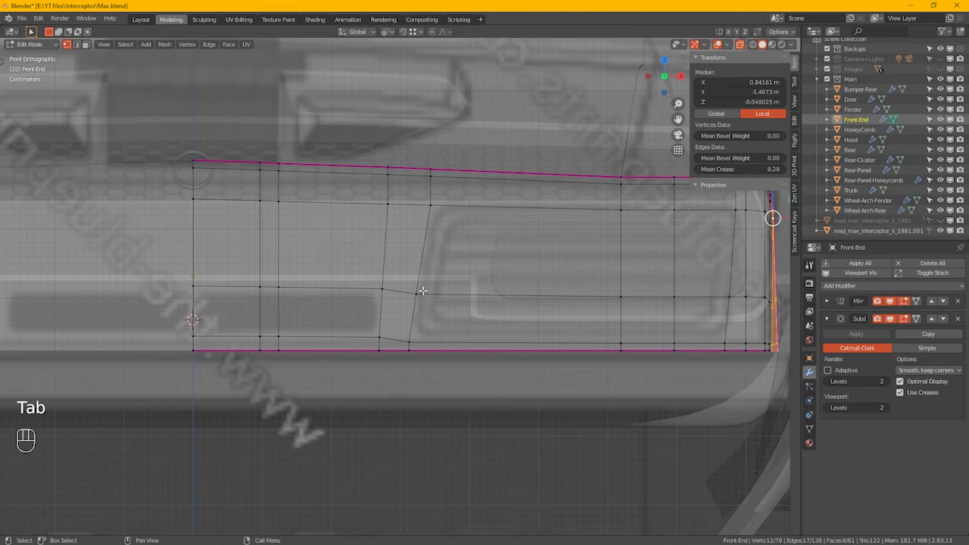
# Step: Select the Front-End faces covering the headlight and lower grille openings and inset them by about 0.0072 m
pyautogui.keyDown('shift'); pyautogui.moveTo(430, 289); pyautogui.dragTo(439, 277, button='middle'); pyautogui.keyUp('shift')
pyautogui.press('3')
pyautogui.moveTo(171, 279); pyautogui.dragTo(336, 305)
pyautogui.keyDown('shift'); pyautogui.moveTo(441, 208); pyautogui.dragTo(683, 321); pyautogui.keyUp('shift')
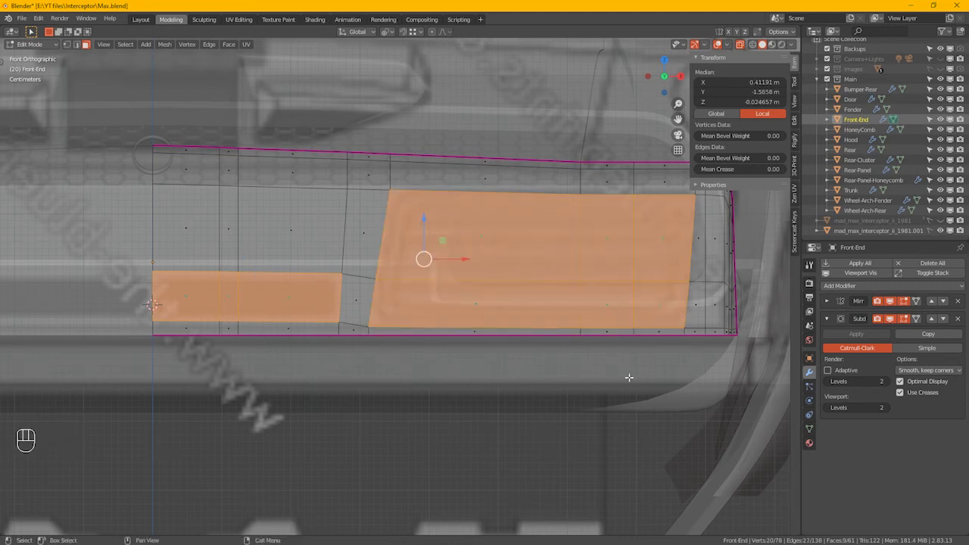
pyautogui.press('i')
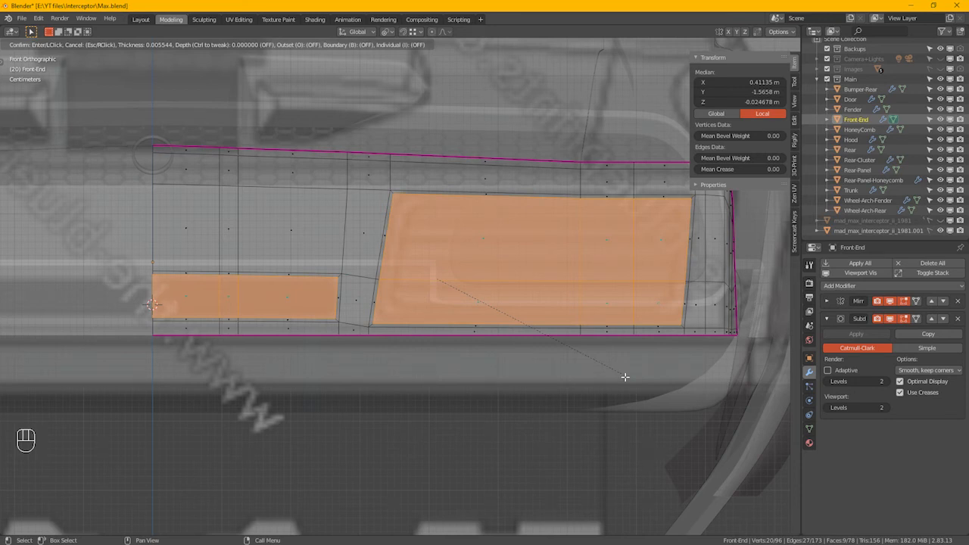
pyautogui.click(623, 376)
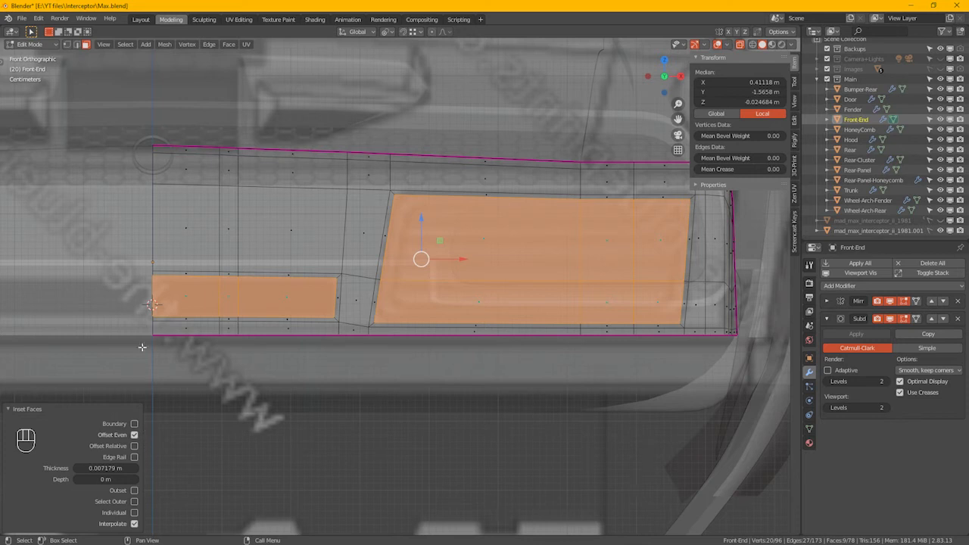
# Step: Extrude the inset headlight and grille faces about 0.0119 m inward along Y
pyautogui.scroll(-1, 430, 334)
pyautogui.keyDown('alt'); pyautogui.moveTo(406, 251); pyautogui.dragTo(427, 315, button='right'); pyautogui.keyUp('alt')
pyautogui.scroll(-7, 413, 301)
pyautogui.press('e')
pyautogui.press('y')
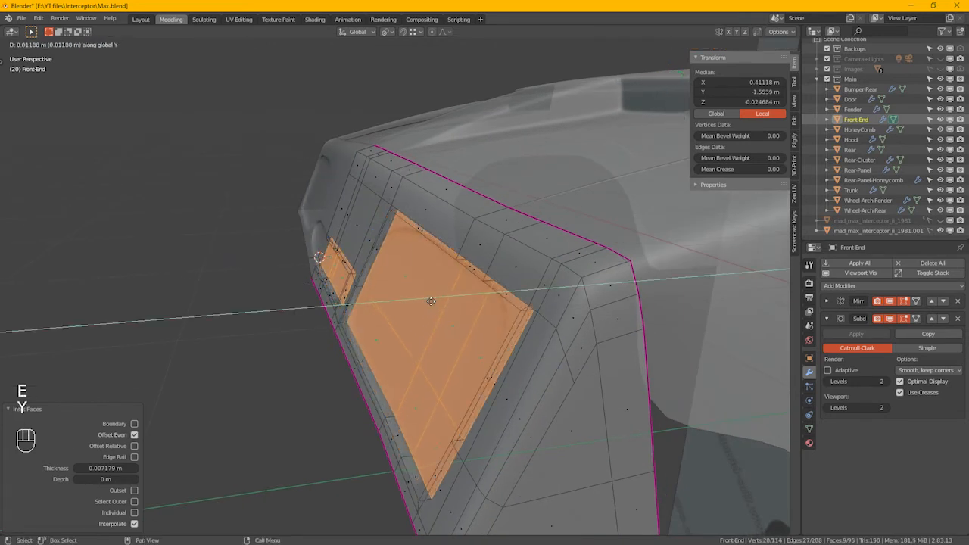
pyautogui.click(431, 302)
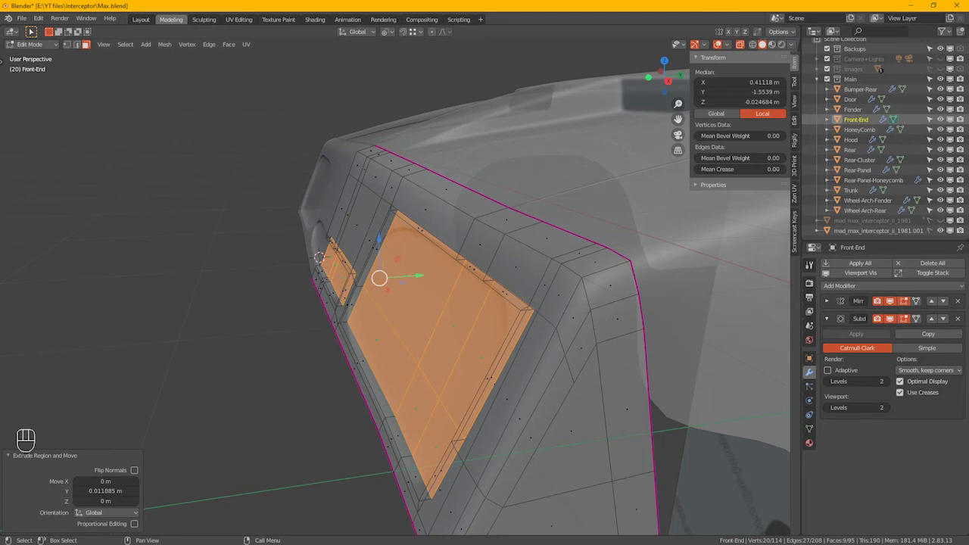
pyautogui.hotkey('alt', 'Tab')
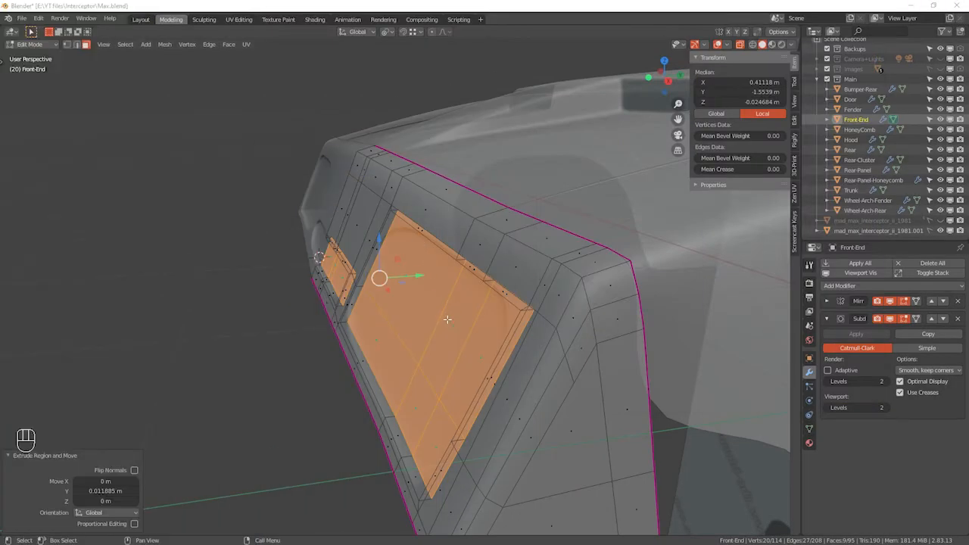
# Step: Add a vertical loop cut near the headlight recess's inner edge, with Even and Flipped on and a factor of about -0.763
pyautogui.moveTo(440, 341); pyautogui.dragTo(575, 365, button='middle')
pyautogui.keyDown('shift'); pyautogui.moveTo(606, 337); pyautogui.dragTo(416, 330, button='middle'); pyautogui.keyUp('shift')
pyautogui.keyDown('alt'); pyautogui.moveTo(253, 212); pyautogui.dragTo(299, 216, button='middle'); pyautogui.keyUp('alt')
pyautogui.keyDown('alt'); pyautogui.moveTo(271, 333); pyautogui.dragTo(283, 312, button='middle'); pyautogui.keyUp('alt')
pyautogui.hotkey('alt', 'z')
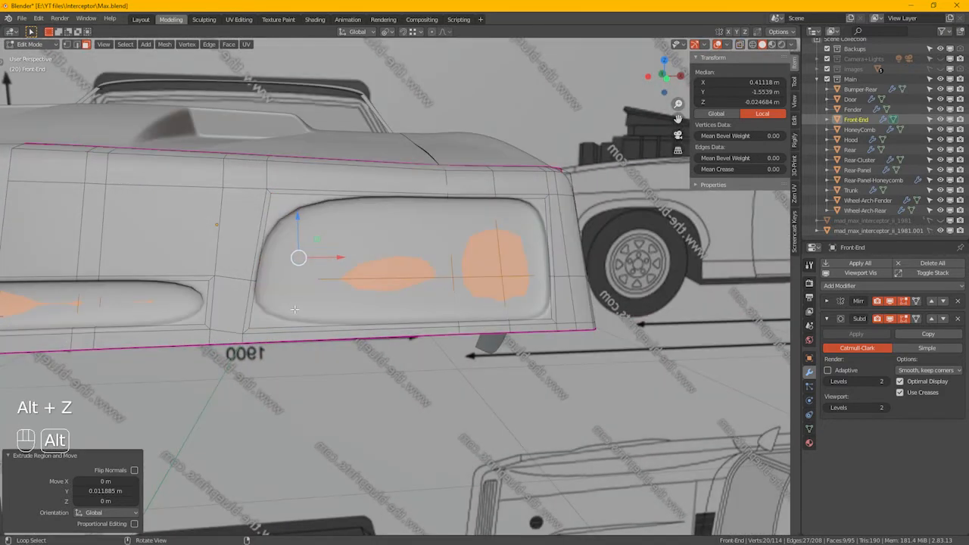
pyautogui.hotkey('ctrl', 'r')
pyautogui.click(338, 201)
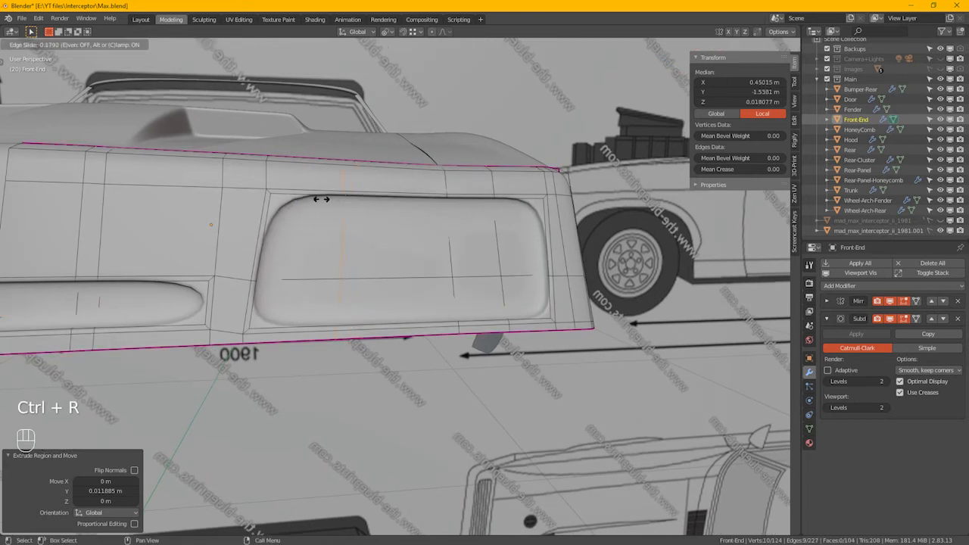
pyautogui.press('e')
pyautogui.press('f')
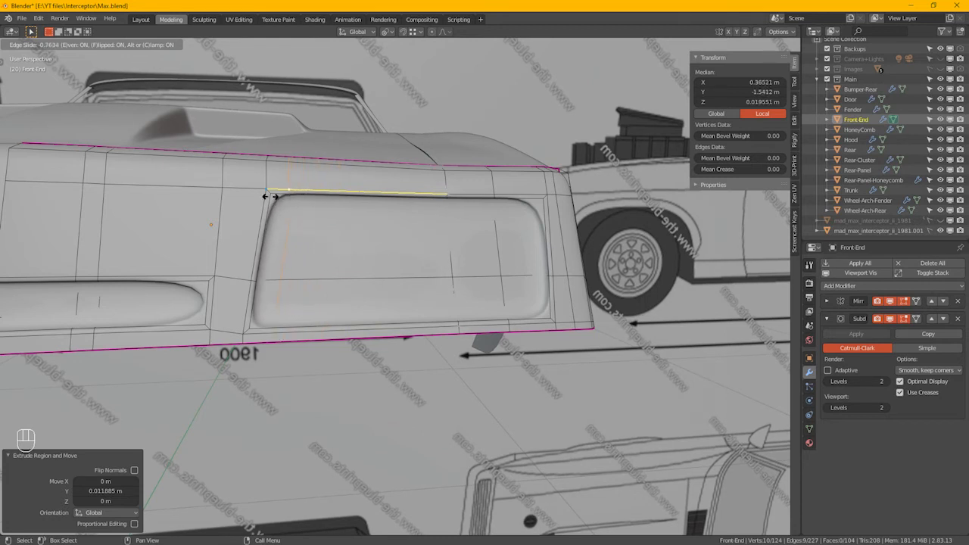
pyautogui.click(267, 196)
# Step: Add a vertical loop cut near the outer end of the lower grille recess with a factor of about -0.782
pyautogui.press('ctrl')
pyautogui.hotkey('ctrl', 'r')
pyautogui.click(181, 288)
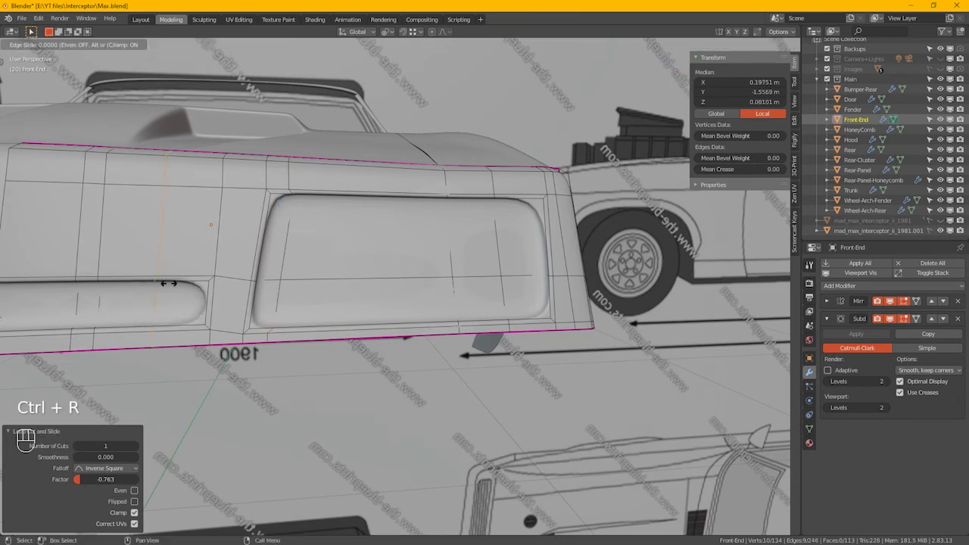
pyautogui.click(216, 294)
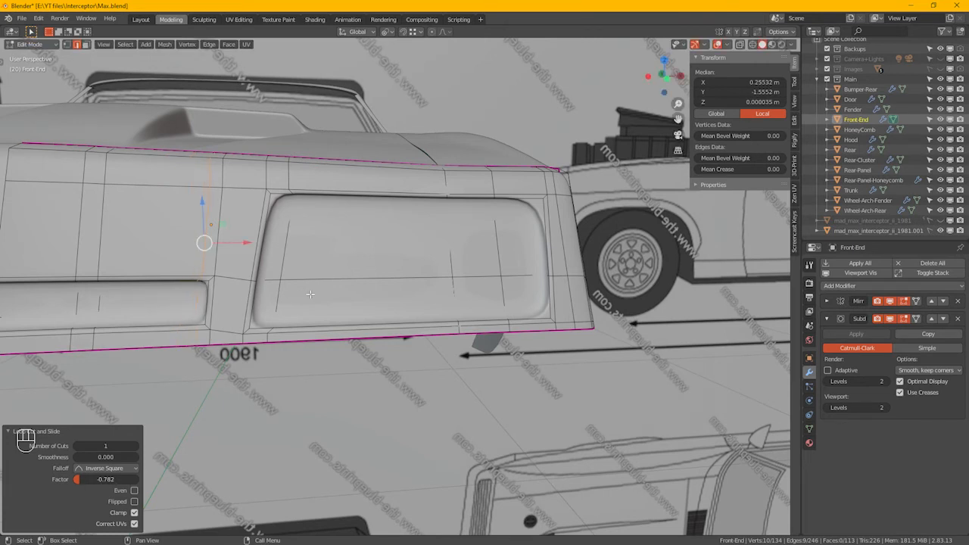
# Step: Add a horizontal loop cut near the lower edge of the headlight and grille recesses with a factor of about -0.521
pyautogui.moveTo(345, 313)
pyautogui.keyDown('alt'); pyautogui.mouseDown(button='middle')
pyautogui.moveTo(284, 310)
pyautogui.moveTo(332, 305)
pyautogui.mouseUp(button='middle'); pyautogui.keyUp('alt')
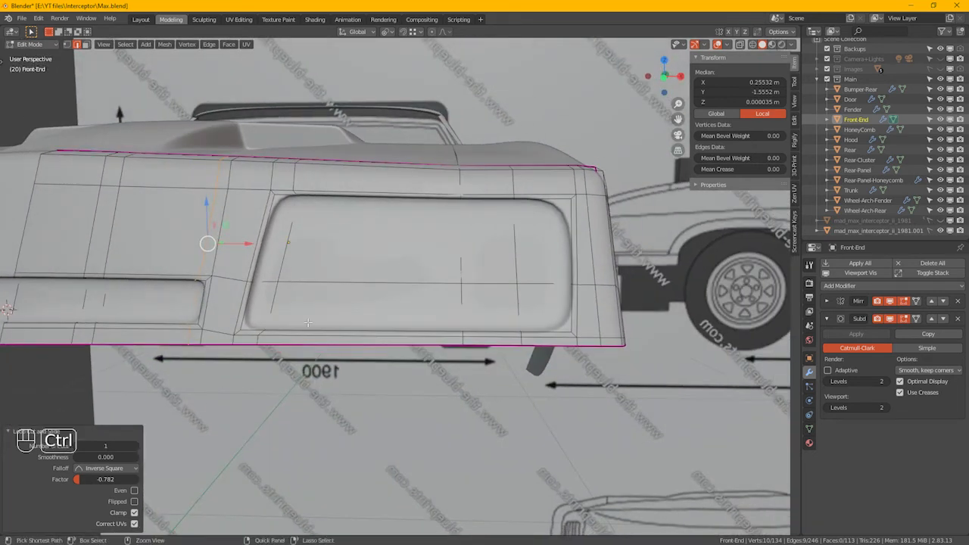
pyautogui.hotkey('ctrl', 'r')
pyautogui.click(286, 304)
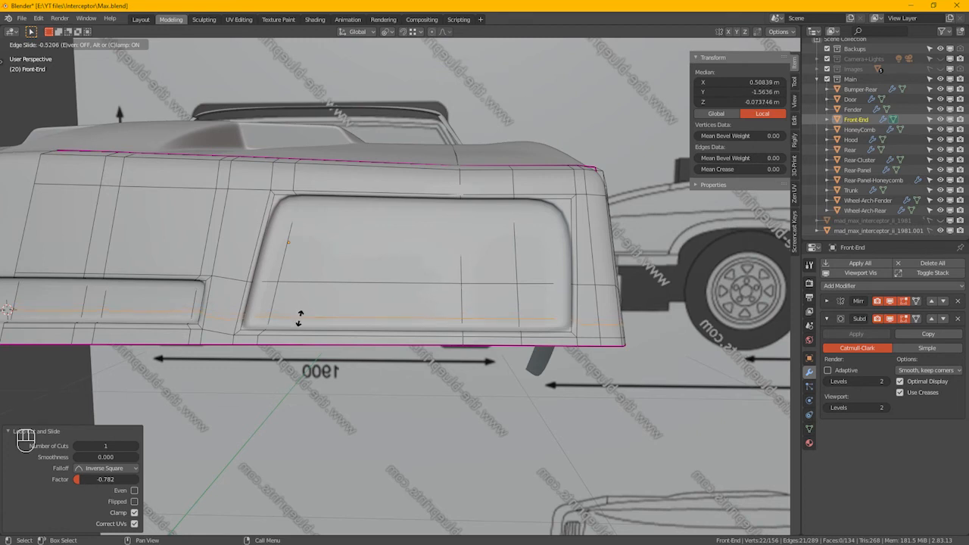
pyautogui.click(299, 318)
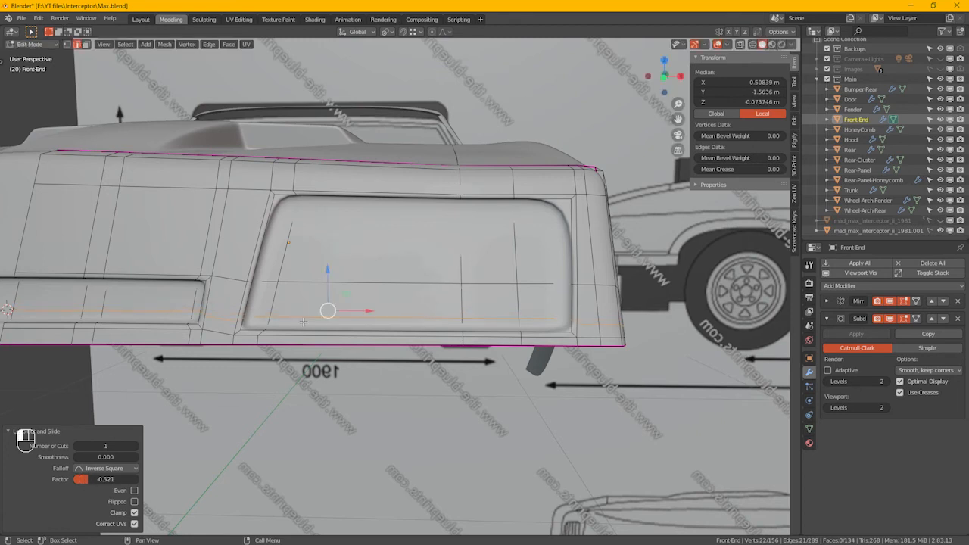
# Step: Select the horizontal loop's vertices across the grille recess plus the adjacent one beside the headlight, and edge-slide them by a factor of about 0.093
pyautogui.keyDown('alt'); pyautogui.moveTo(235, 324); pyautogui.dragTo(280, 333, button='middle'); pyautogui.keyUp('alt')
pyautogui.press('1')
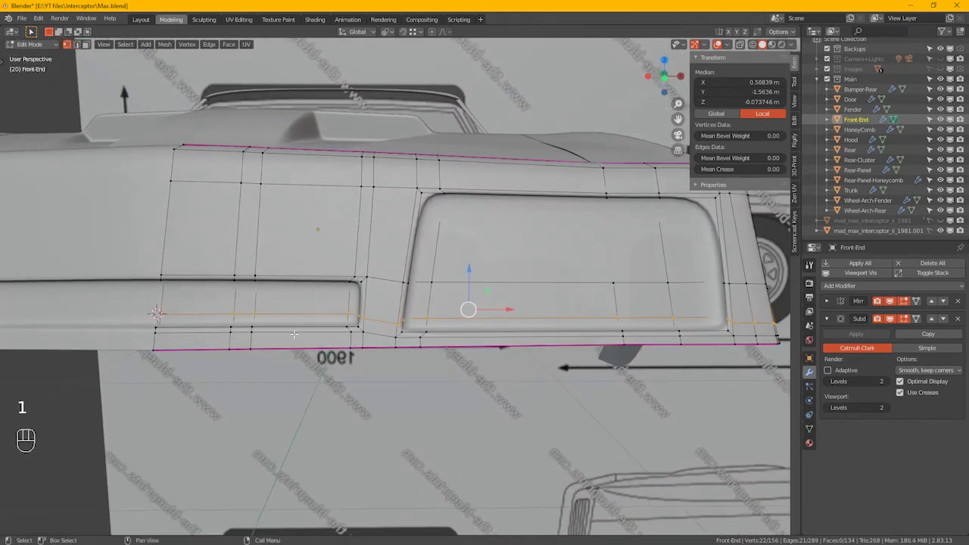
pyautogui.hotkey('alt', 'z')
pyautogui.moveTo(119, 294); pyautogui.dragTo(389, 324)
pyautogui.keyDown('alt'); pyautogui.moveTo(401, 324); pyautogui.dragTo(368, 339, button='middle'); pyautogui.keyUp('alt')
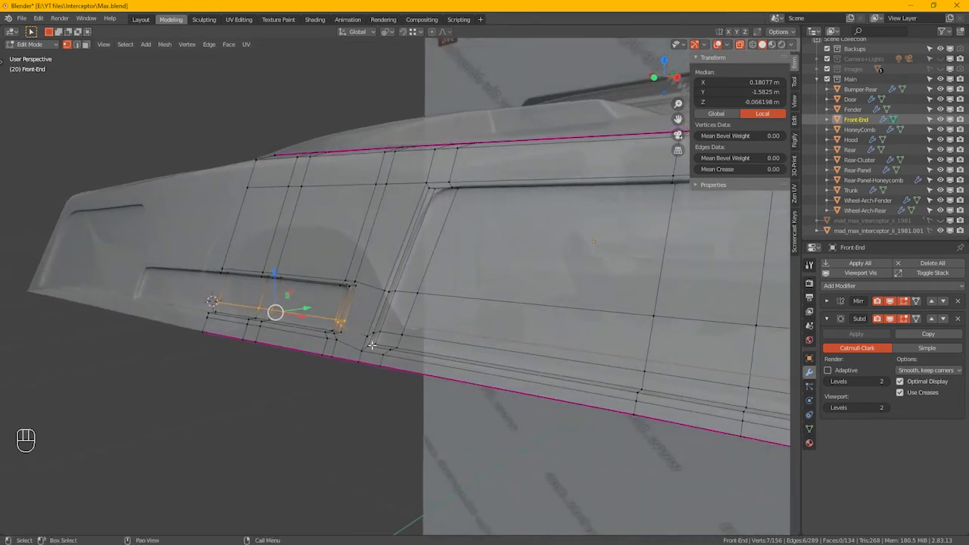
pyautogui.keyDown('shift'); pyautogui.click(368, 341); pyautogui.keyUp('shift')
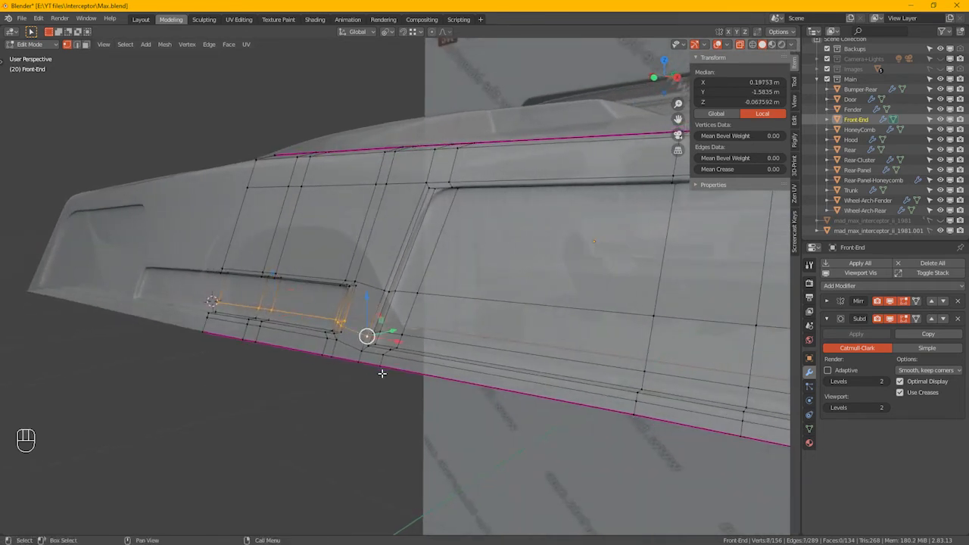
pyautogui.press('g')
pyautogui.press('g')
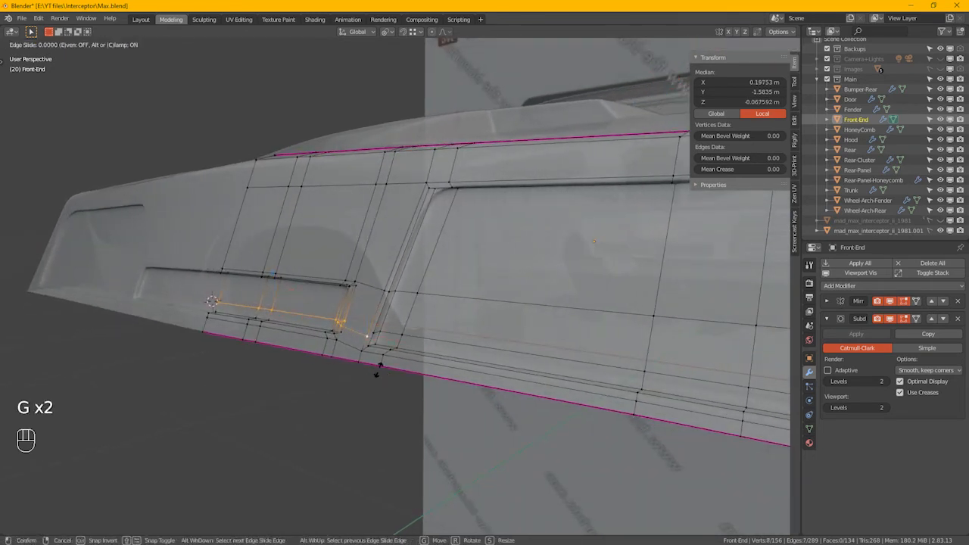
pyautogui.click(380, 366)
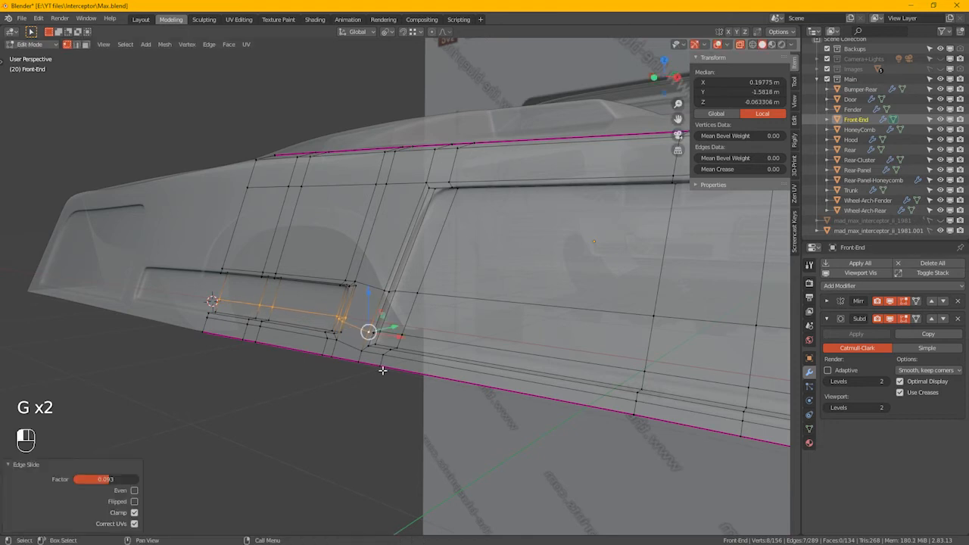
# Step: Deselect the vertex beside the headlight recess and edge-slide the rest of the grille recess's horizontal loop by a factor of about 0.281
pyautogui.keyDown('ctrl'); pyautogui.moveTo(386, 348); pyautogui.dragTo(359, 322); pyautogui.keyUp('ctrl')
pyautogui.keyDown('alt'); pyautogui.moveTo(359, 322); pyautogui.dragTo(323, 355, button='middle'); pyautogui.keyUp('alt')
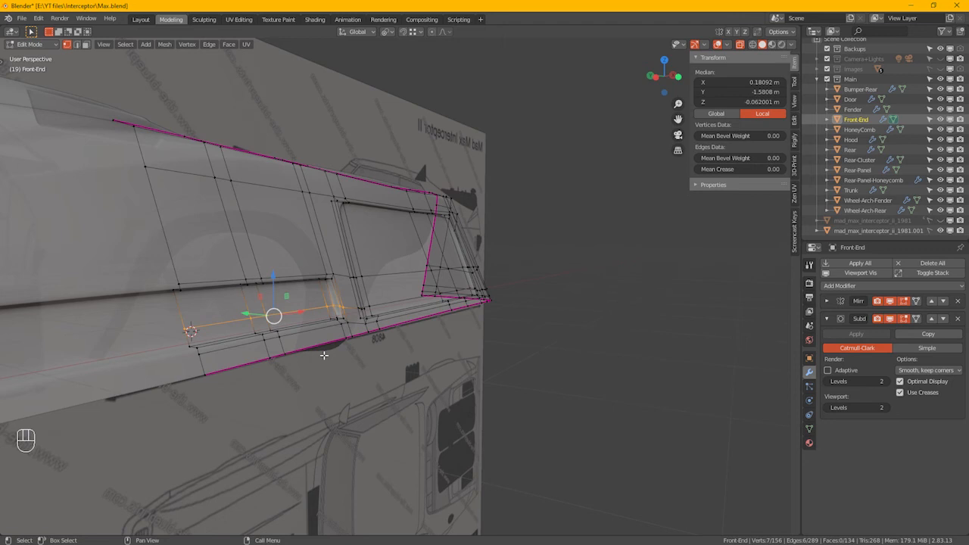
pyautogui.press('g')
pyautogui.press('g')
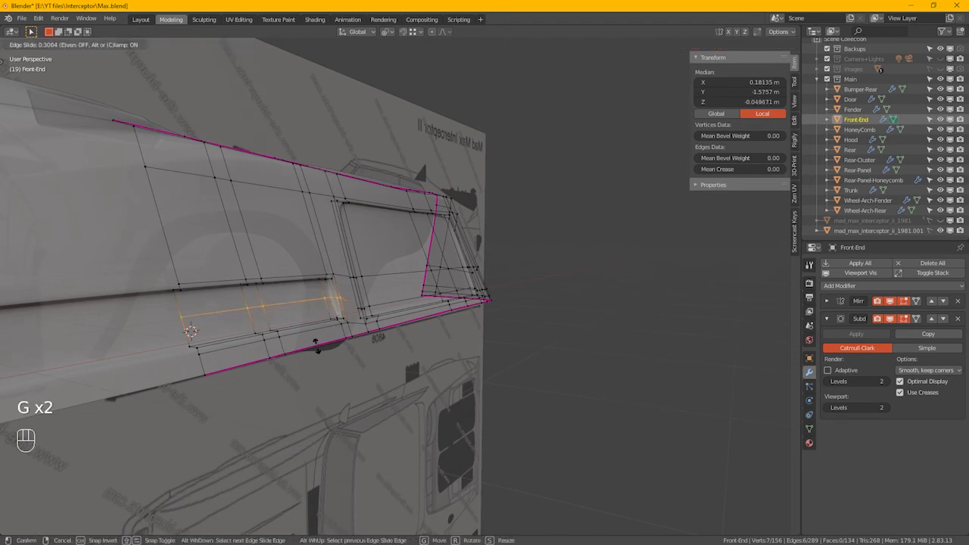
pyautogui.click(318, 344)
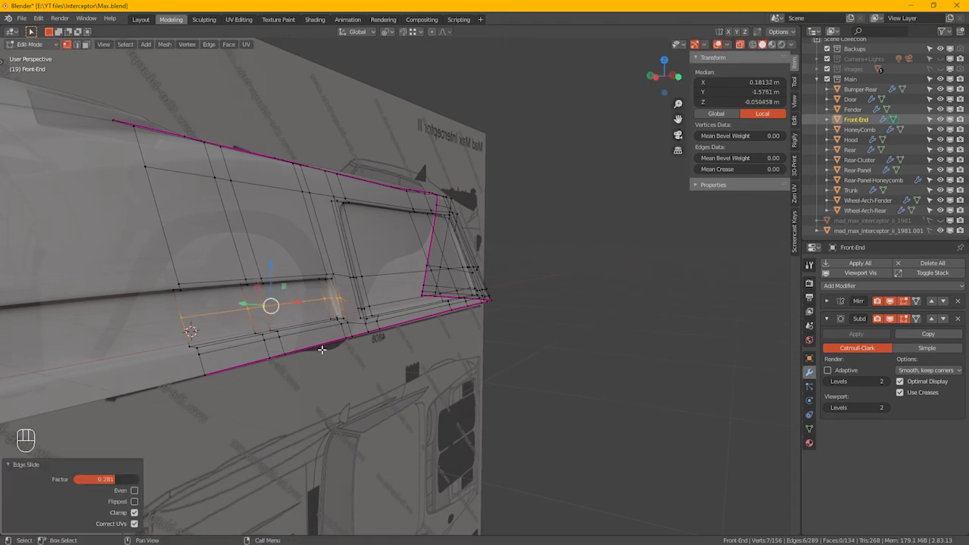
# Step: Examine the front end's smoothed recesses from several angles, then compare the grille recess with the front-view blueprint
pyautogui.hotkey('alt', 'z')
pyautogui.press('Tab')
pyautogui.keyDown('alt'); pyautogui.moveTo(361, 353); pyautogui.dragTo(285, 339, button='middle'); pyautogui.keyUp('alt')
pyautogui.scroll(2, 284, 338)
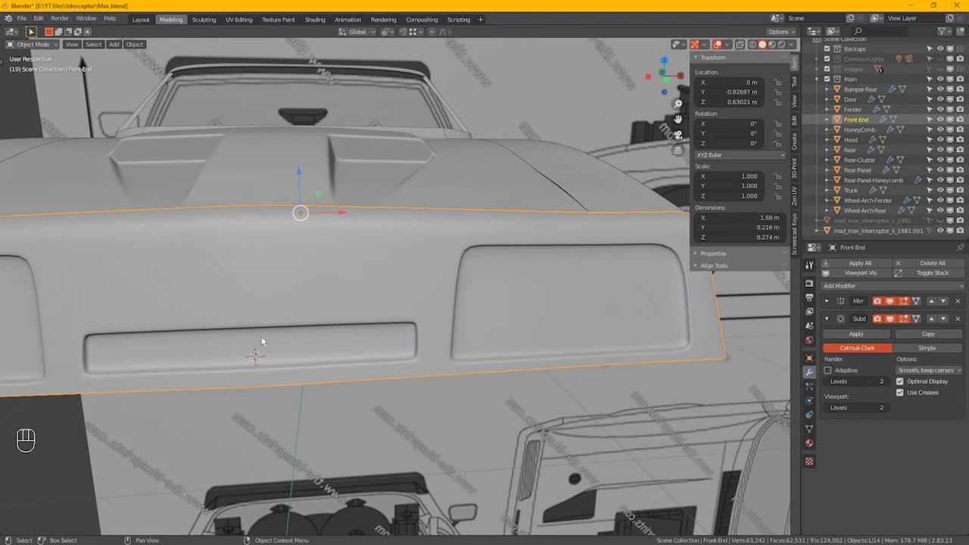
pyautogui.press('Tab')
pyautogui.moveTo(348, 352)
pyautogui.keyDown('alt'); pyautogui.mouseDown(button='middle')
pyautogui.moveTo(355, 362)
pyautogui.moveTo(346, 362)
pyautogui.mouseUp(button='middle'); pyautogui.keyUp('alt')
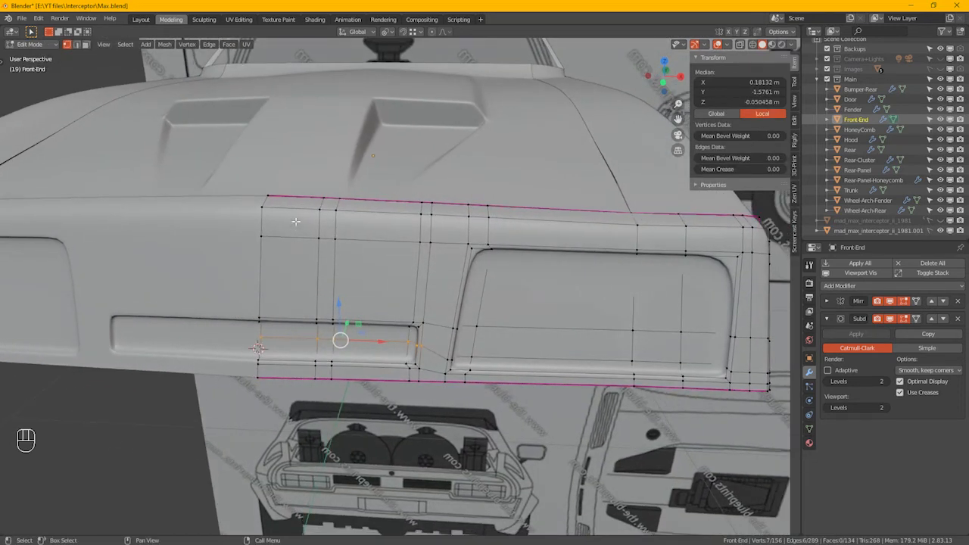
pyautogui.keyDown('alt'); pyautogui.moveTo(294, 331); pyautogui.dragTo(322, 343, button='middle'); pyautogui.keyUp('alt')
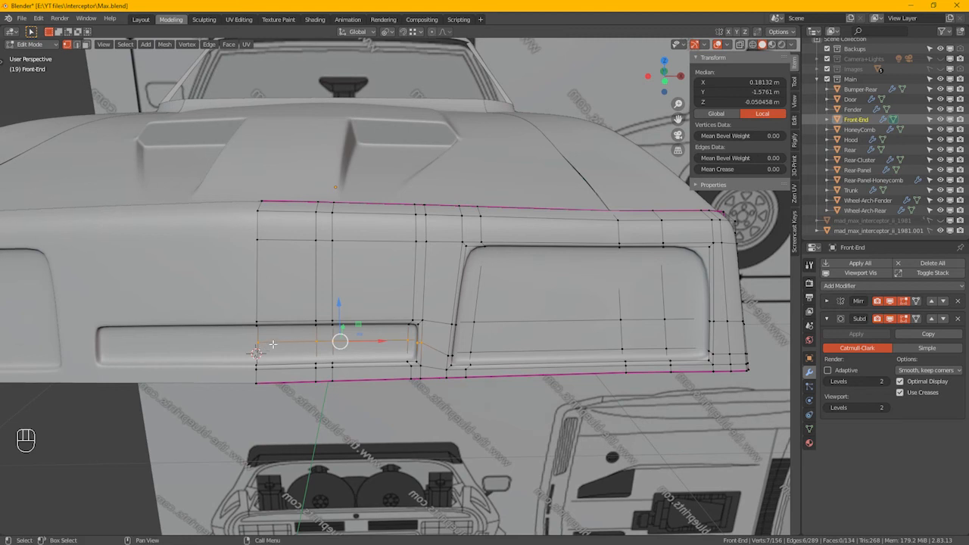
pyautogui.press('KP_1')
pyautogui.hotkey('alt', 'z')
pyautogui.scroll(3, 352, 329)
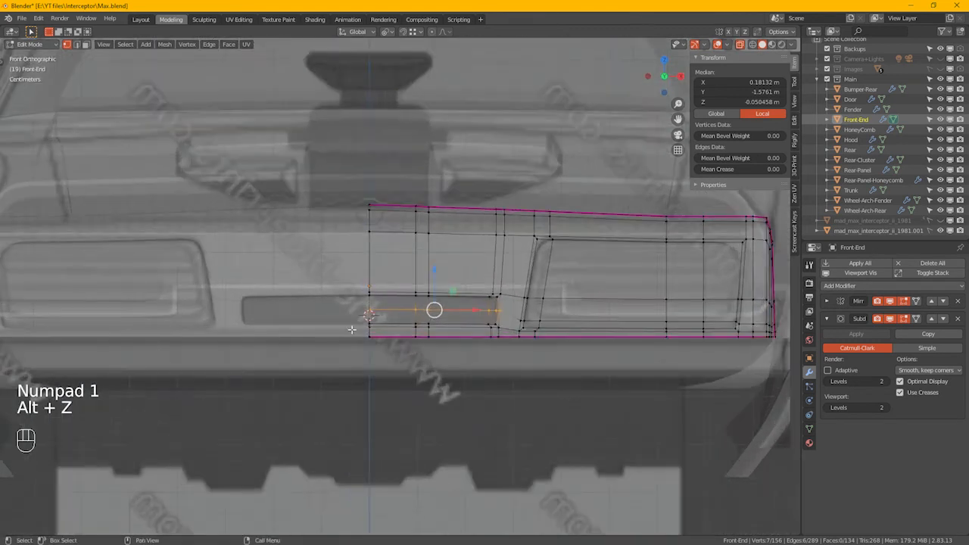
pyautogui.scroll(3, 352, 329)
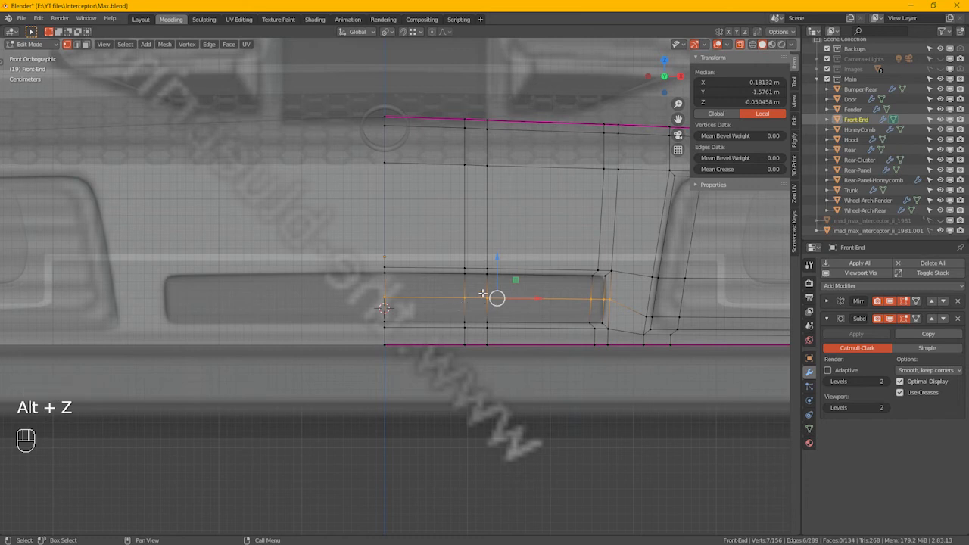
pyautogui.scroll(-4, 483, 294)
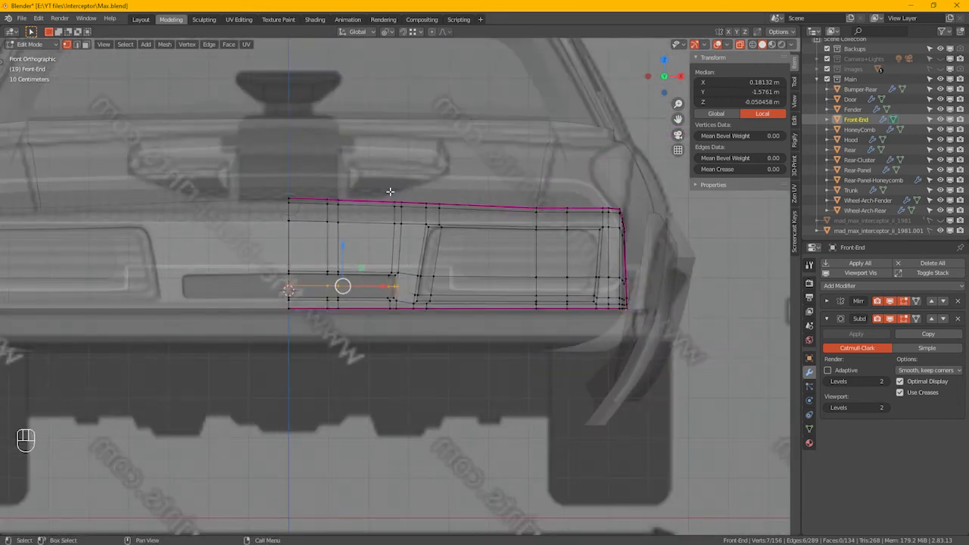
pyautogui.scroll(-3, 390, 191)
pyautogui.keyDown('shift'); pyautogui.moveTo(282, 212); pyautogui.dragTo(285, 272, button='middle'); pyautogui.keyUp('shift')
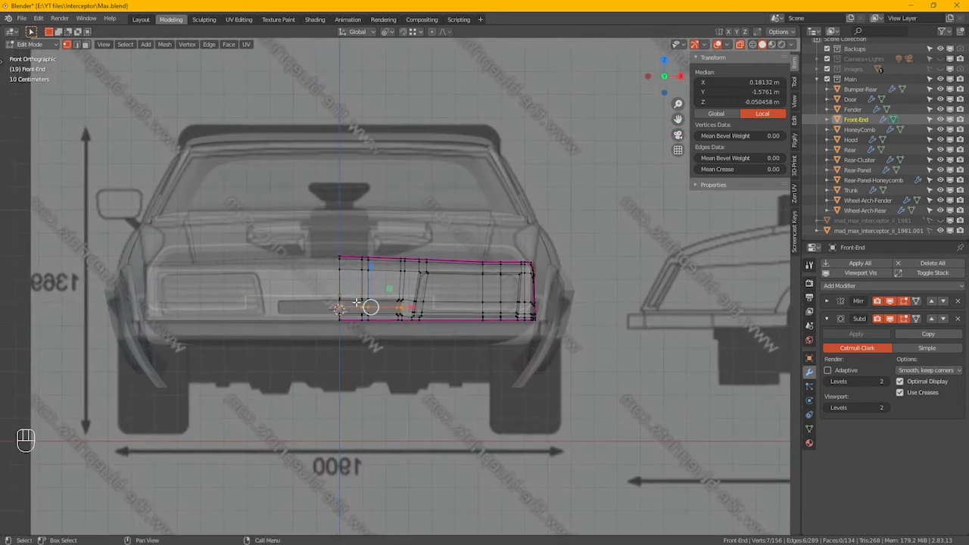
# Step: Add a vertical loop cut beside the front end's centre line with a factor of about -0.650
pyautogui.scroll(6, 360, 308)
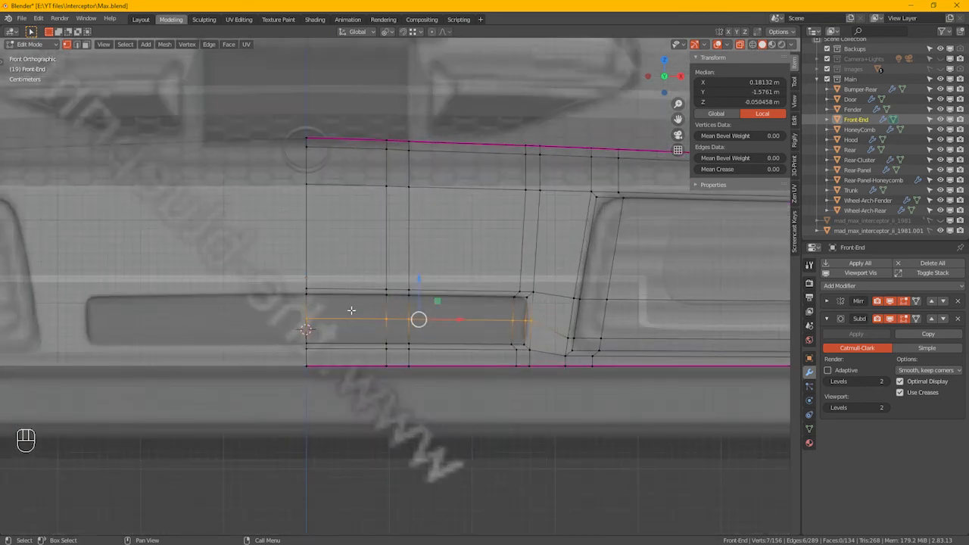
pyautogui.hotkey('ctrl', 'r')
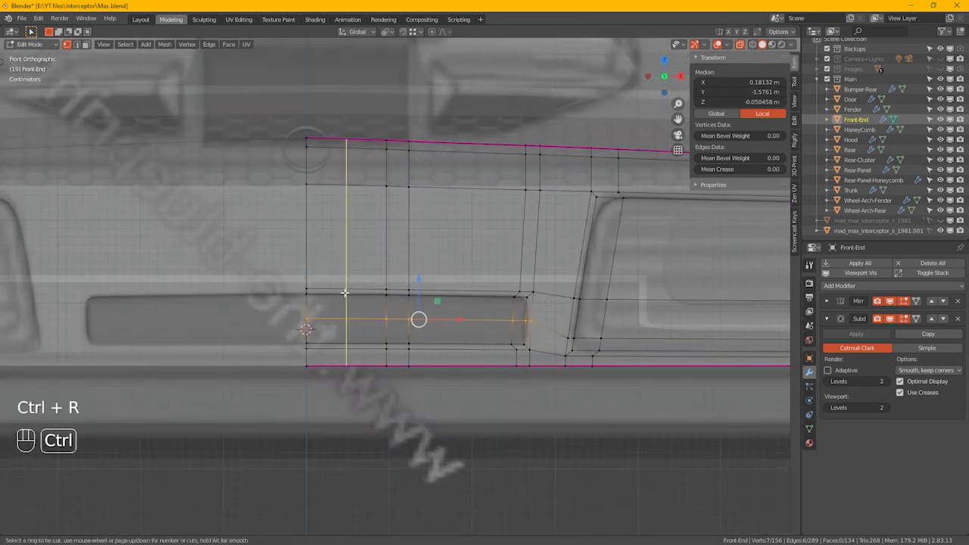
pyautogui.click(345, 293)
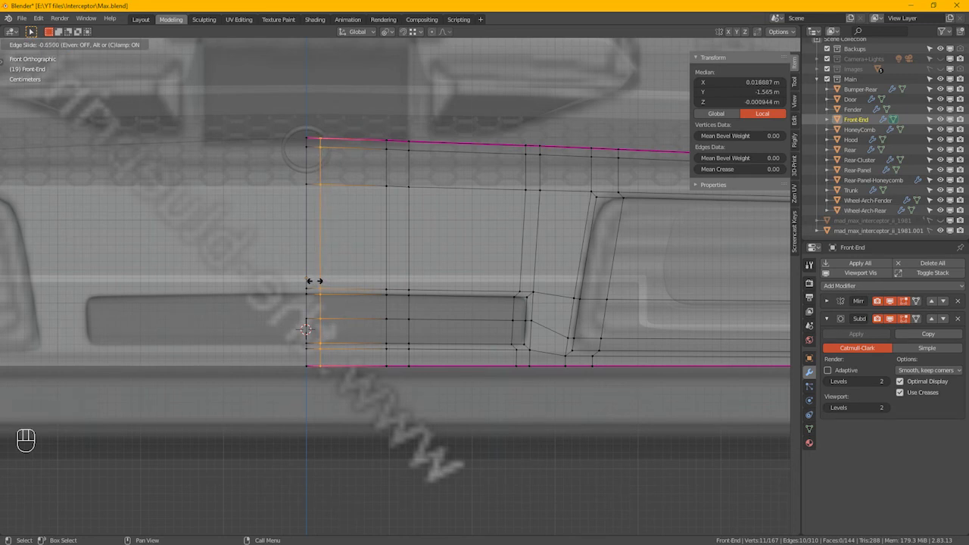
pyautogui.click(314, 281)
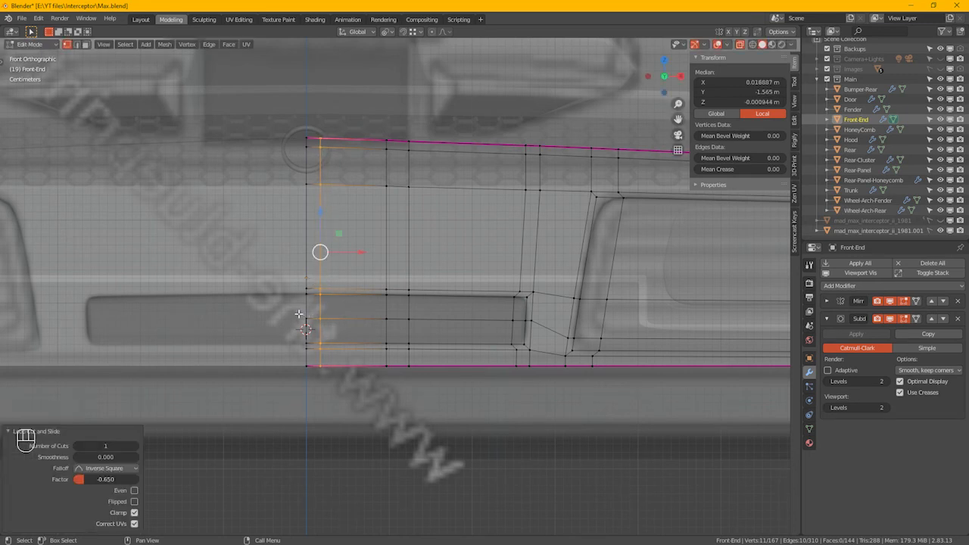
pyautogui.keyDown('alt'); pyautogui.moveTo(316, 317); pyautogui.dragTo(343, 346, button='middle'); pyautogui.keyUp('alt')
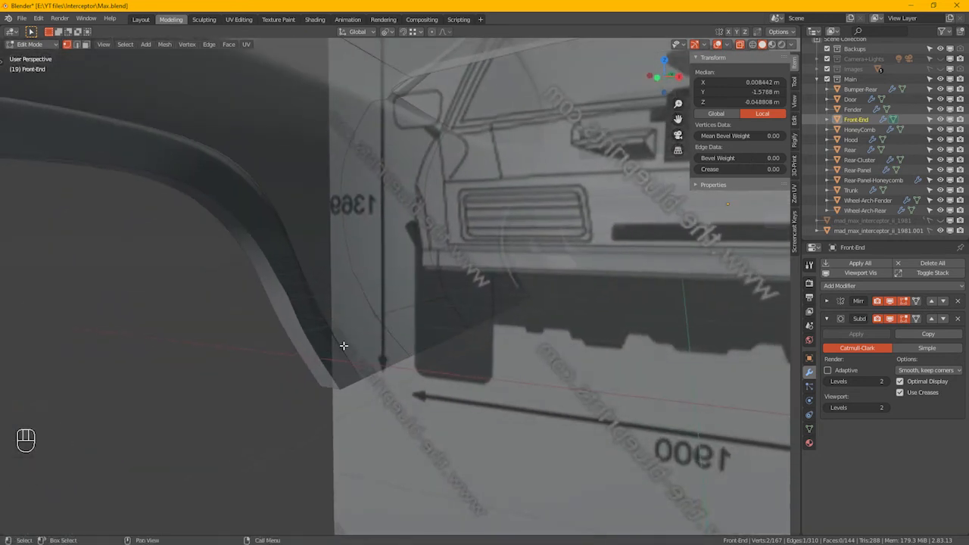
pyautogui.press('KP_Decimal')
pyautogui.scroll(-6, 239, 434)
pyautogui.keyDown('alt'); pyautogui.moveTo(417, 353); pyautogui.dragTo(399, 360, button='middle'); pyautogui.keyUp('alt')
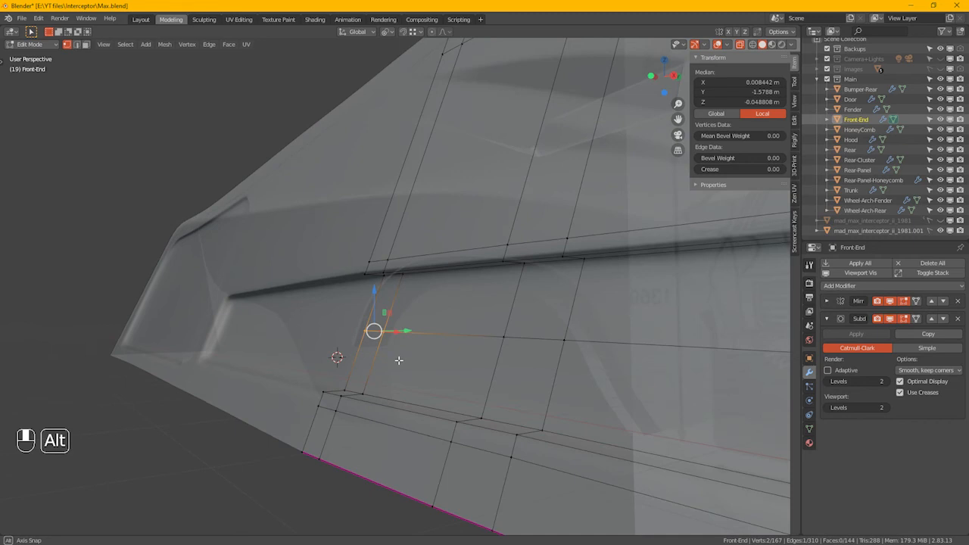
pyautogui.keyDown('shift'); pyautogui.click(352, 391); pyautogui.keyUp('shift')
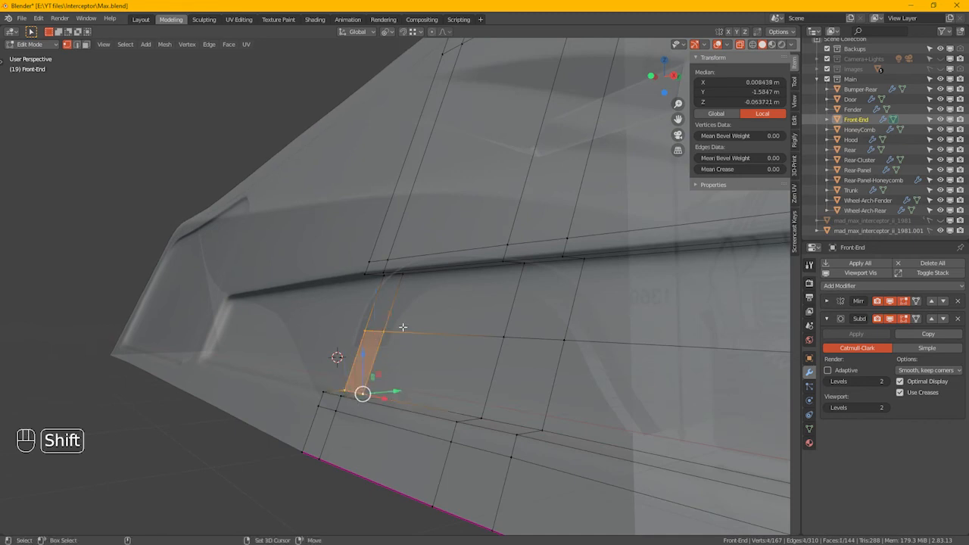
pyautogui.keyDown('shift'); pyautogui.click(387, 274); pyautogui.keyUp('shift')
pyautogui.press('x')
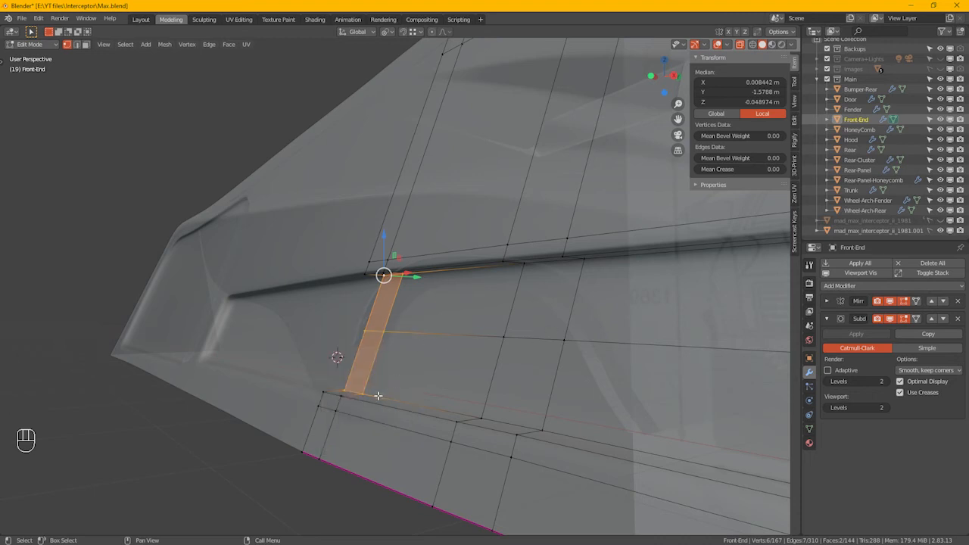
pyautogui.click(383, 273)
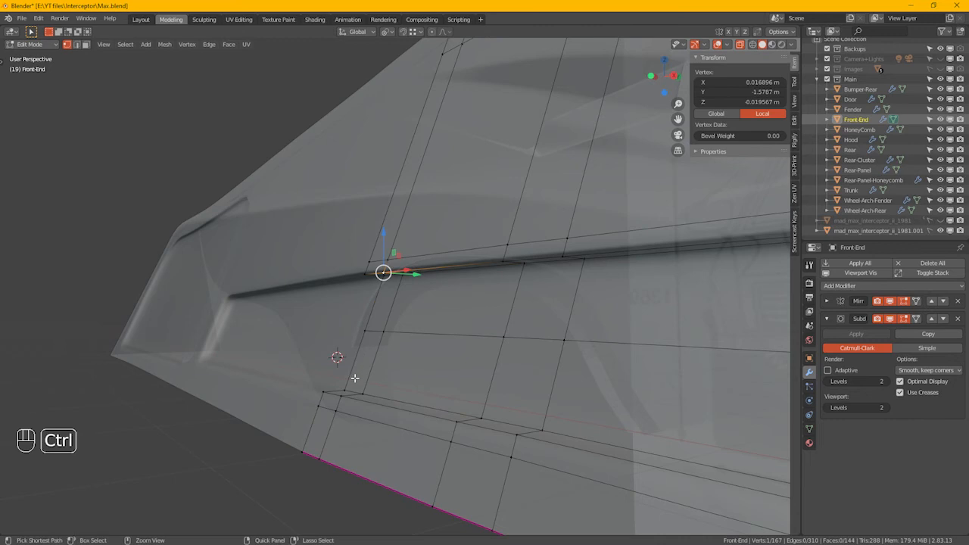
pyautogui.keyDown('ctrl'); pyautogui.click(349, 391); pyautogui.keyUp('ctrl')
# Step: Select the grille recess floor's vertices along the mirror centre line and delete them
pyautogui.click(384, 278)
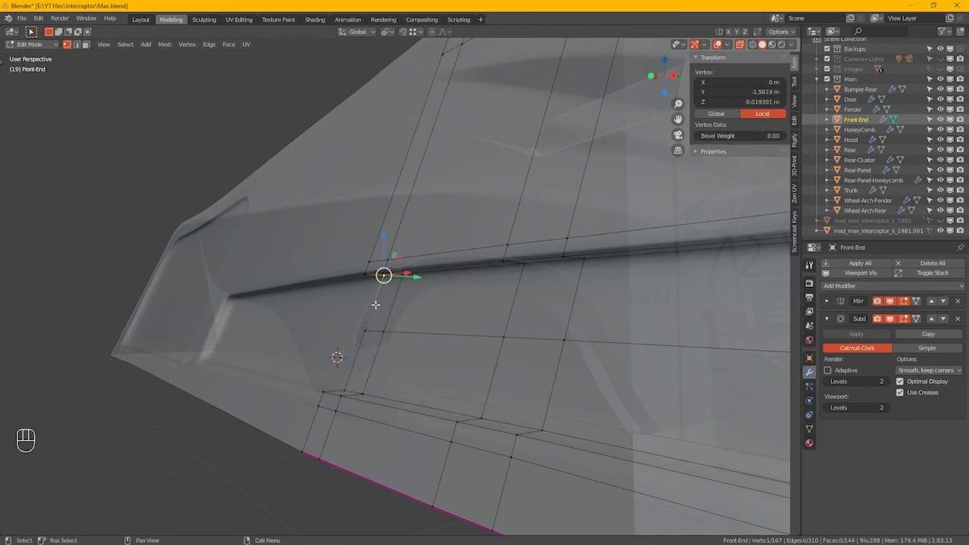
pyautogui.keyDown('ctrl'); pyautogui.click(345, 390); pyautogui.keyUp('ctrl')
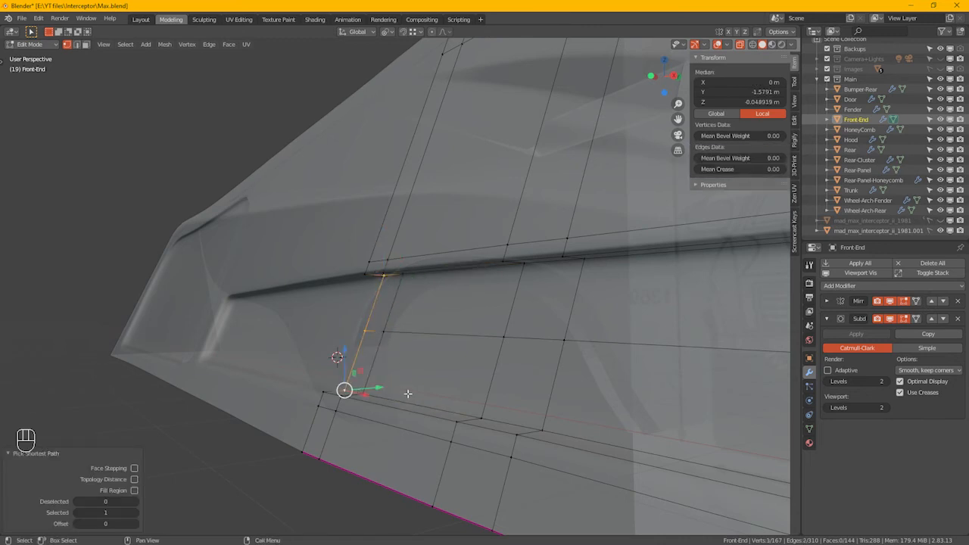
pyautogui.press('x')
pyautogui.click(409, 393)
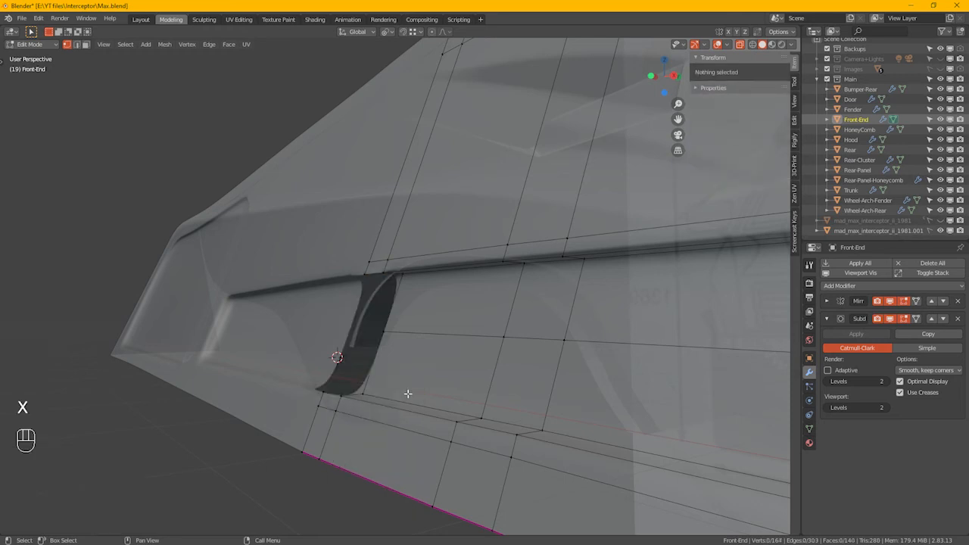
# Step: Select the recess floor's open edge near the centre line and extrude it forward to the recess rim, about -0.0119 m along Y
pyautogui.click(367, 394)
pyautogui.keyDown('ctrl'); pyautogui.click(386, 277); pyautogui.keyUp('ctrl')
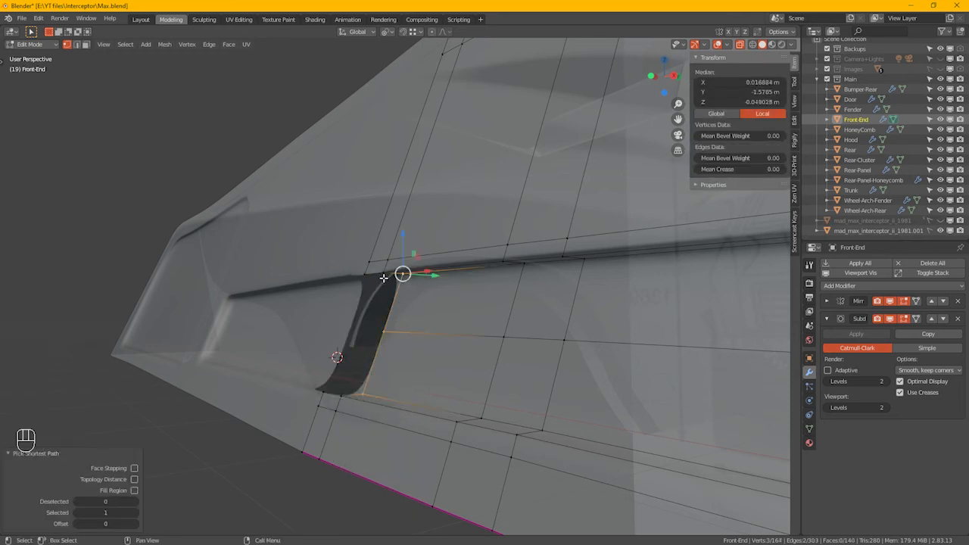
pyautogui.press('e')
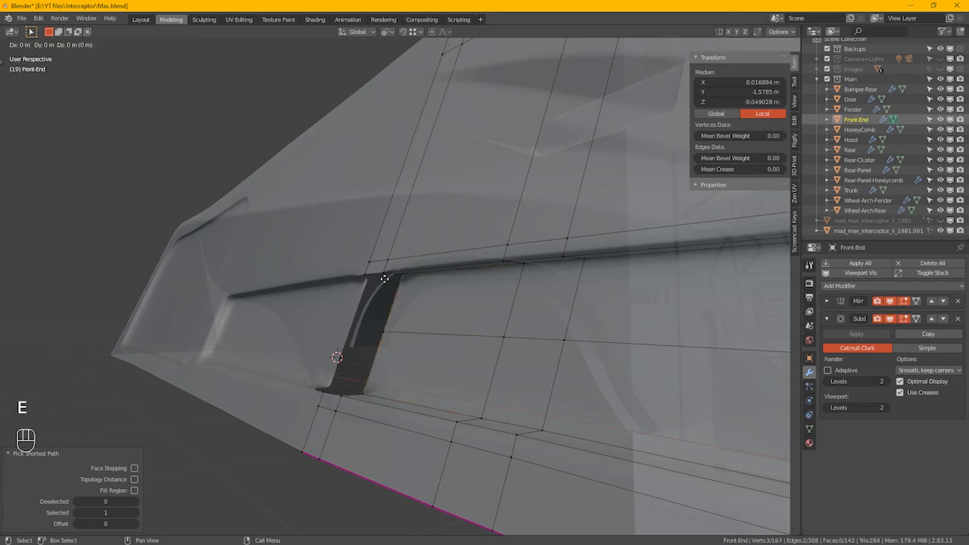
pyautogui.press('ctrl')
pyautogui.click(385, 277)
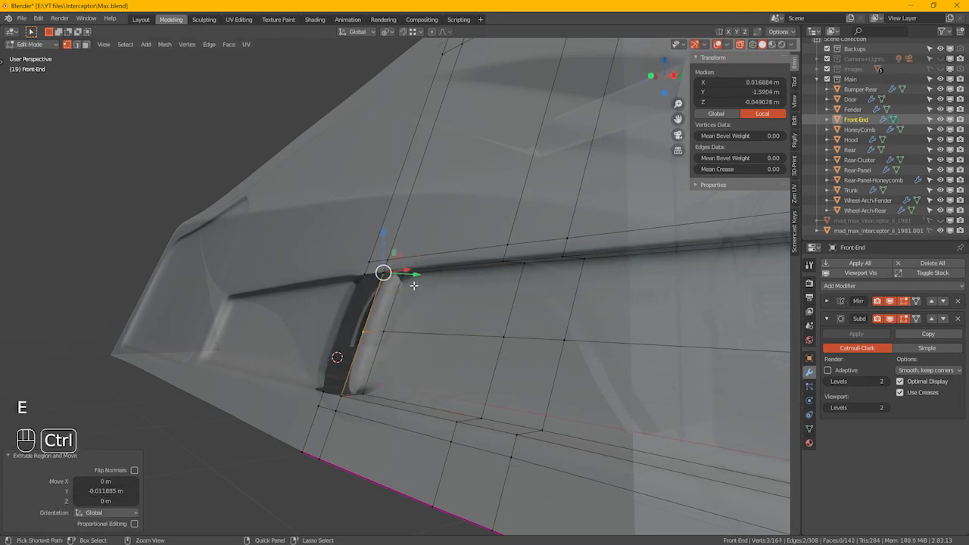
# Step: Extrude the rim edge across to the mirror centre line to form the grille divider, and merge all vertices by distance
pyautogui.keyDown('alt'); pyautogui.moveTo(412, 288); pyautogui.dragTo(383, 304, button='middle'); pyautogui.keyUp('alt')
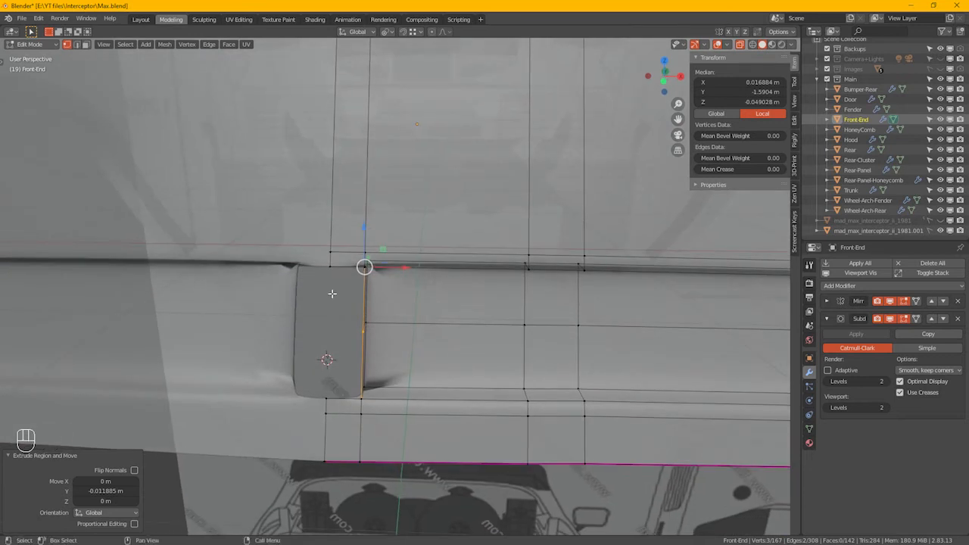
pyautogui.press('e')
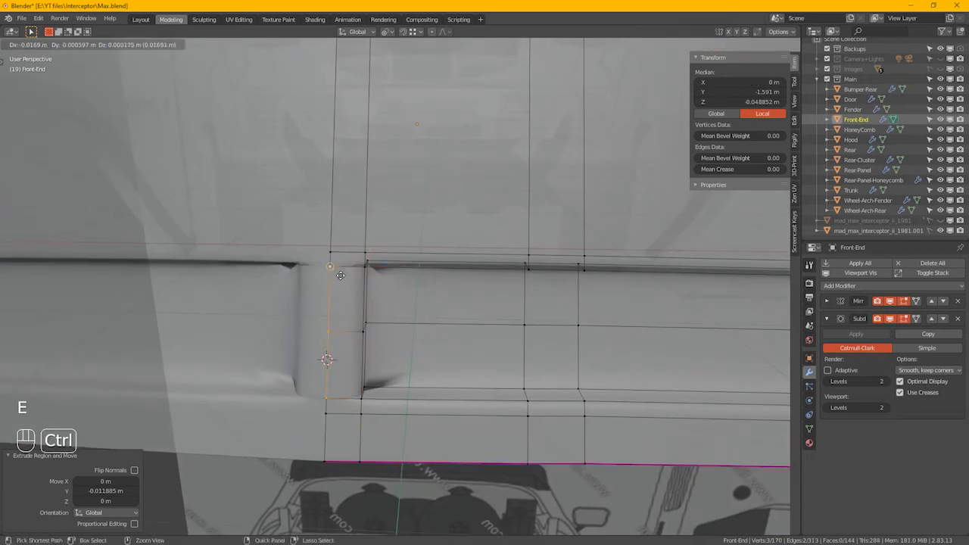
pyautogui.keyDown('ctrl'); pyautogui.click(330, 266); pyautogui.keyUp('ctrl')
pyautogui.press('a')
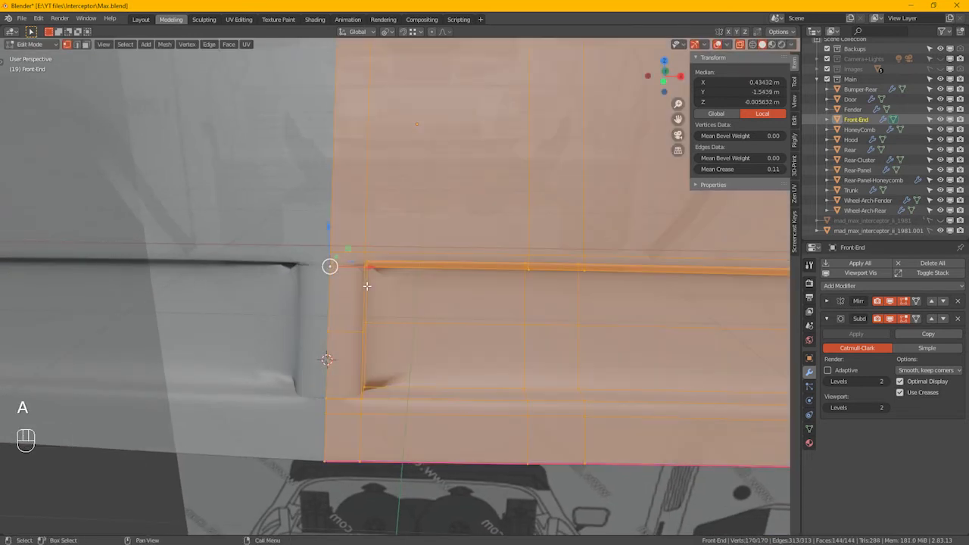
pyautogui.press('m')
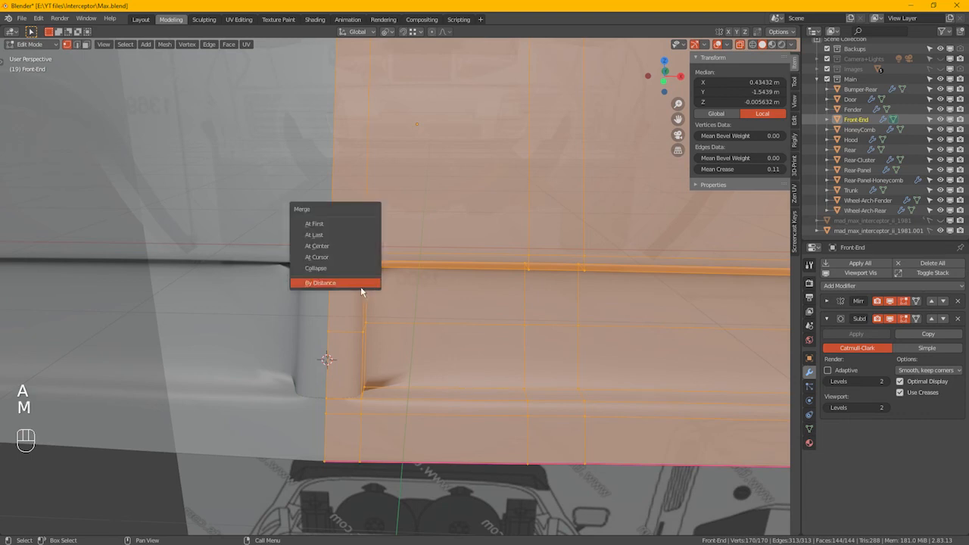
pyautogui.click(320, 283)
# Step: Select the overlapping vertices at the divider's lower centre corner and merge them by distance
pyautogui.keyDown('alt'); pyautogui.moveTo(340, 290); pyautogui.dragTo(362, 350); pyautogui.keyUp('alt')
pyautogui.click(342, 330)
pyautogui.scroll(2, 341, 330)
pyautogui.moveTo(338, 331); pyautogui.dragTo(347, 317)
pyautogui.rightClick(347, 318)
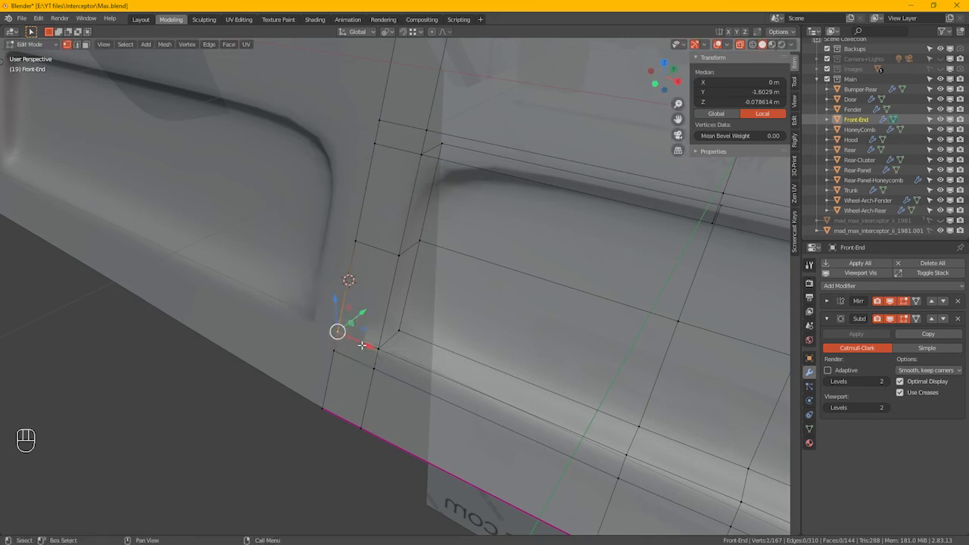
pyautogui.press('m')
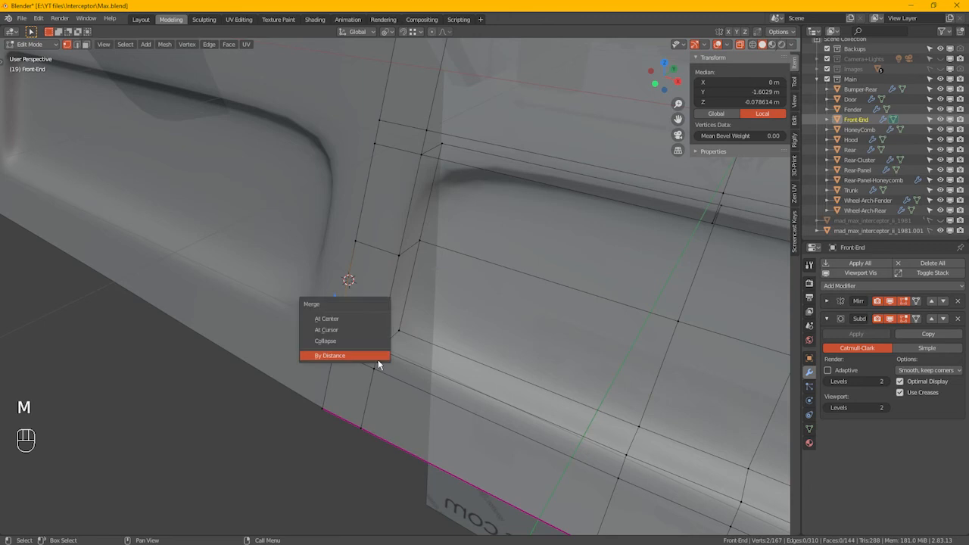
pyautogui.click(358, 361)
# Step: Examine the smoothed front end with its divided grille recess in Object Mode, then return to mesh editing
pyautogui.keyDown('alt'); pyautogui.moveTo(358, 361); pyautogui.dragTo(480, 338, button='middle'); pyautogui.keyUp('alt')
pyautogui.scroll(-1, 482, 338)
pyautogui.hotkey('alt', 'z')
pyautogui.scroll(-6, 545, 338)
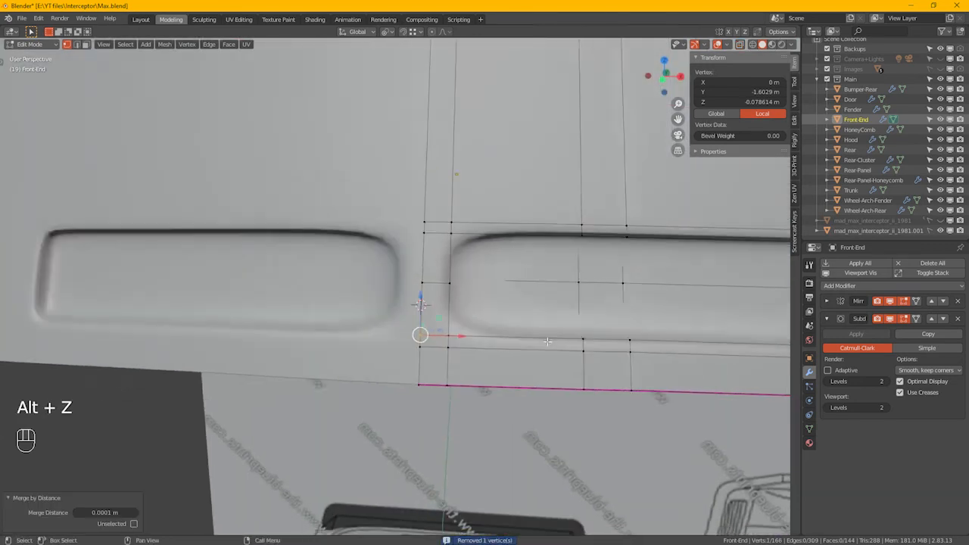
pyautogui.moveTo(580, 329); pyautogui.dragTo(434, 338, button='middle')
pyautogui.press('Tab')
pyautogui.scroll(-1, 434, 338)
pyautogui.scroll(-2, 435, 339)
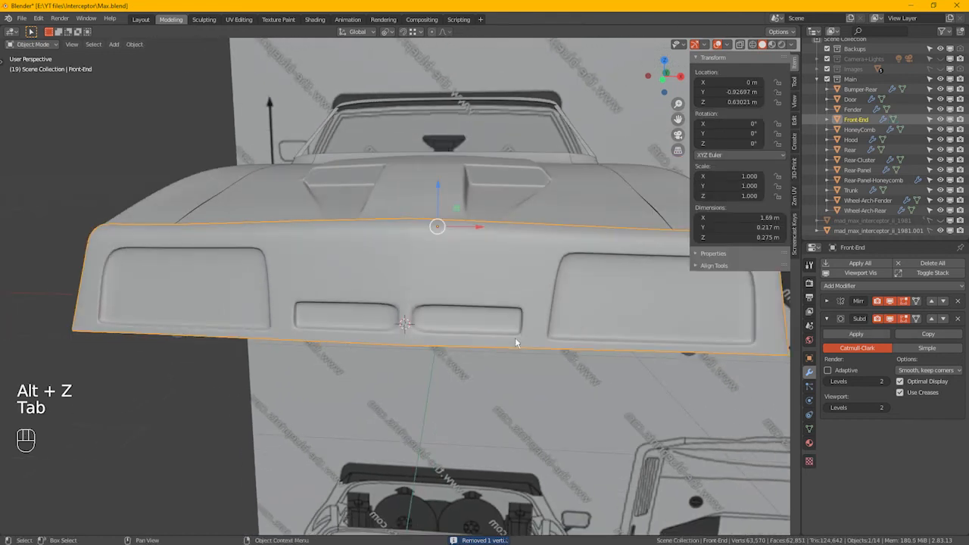
pyautogui.scroll(3, 420, 318)
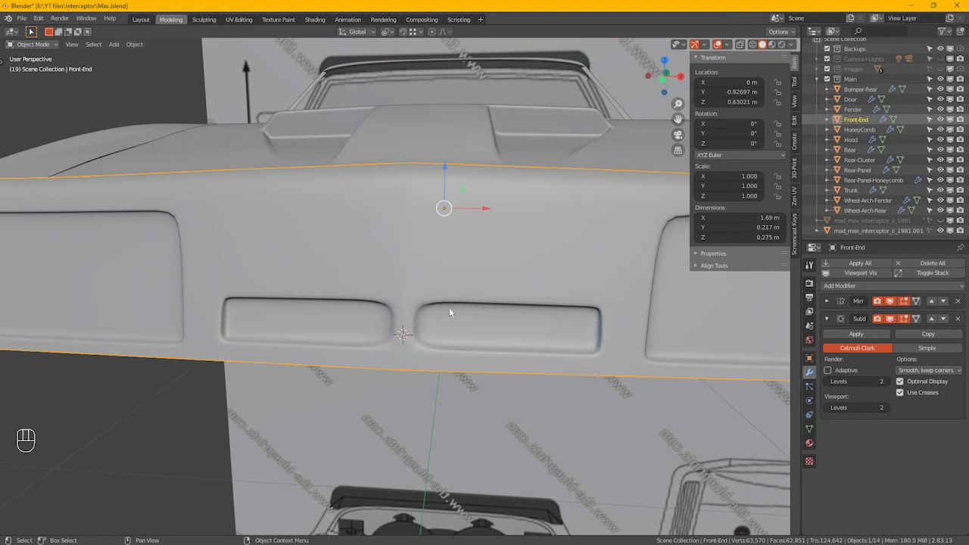
pyautogui.scroll(2, 447, 317)
pyautogui.press('Tab')
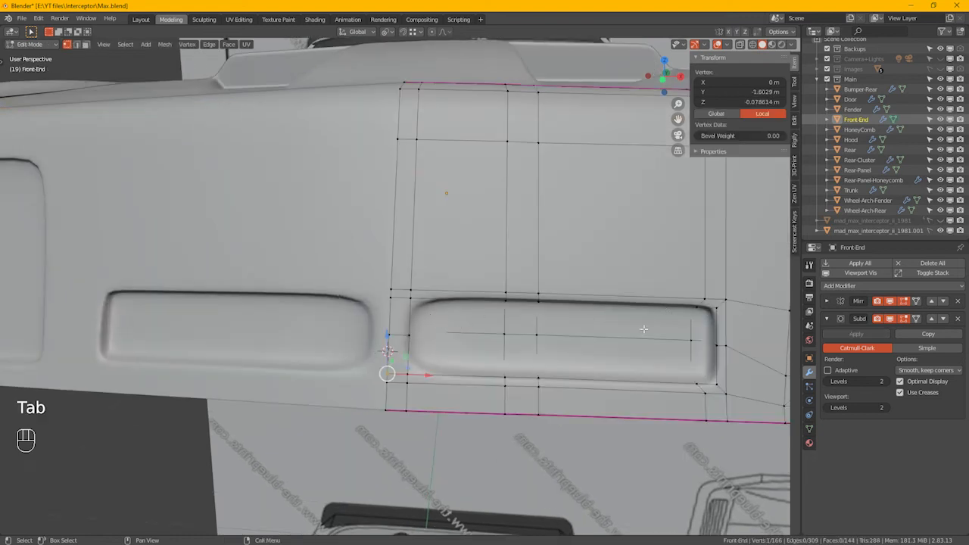
# Step: Add a vertical loop cut near the grille recess's inner end, slid to a factor of -0.568
pyautogui.hotkey('ctrl', 'r')
pyautogui.click(463, 307)
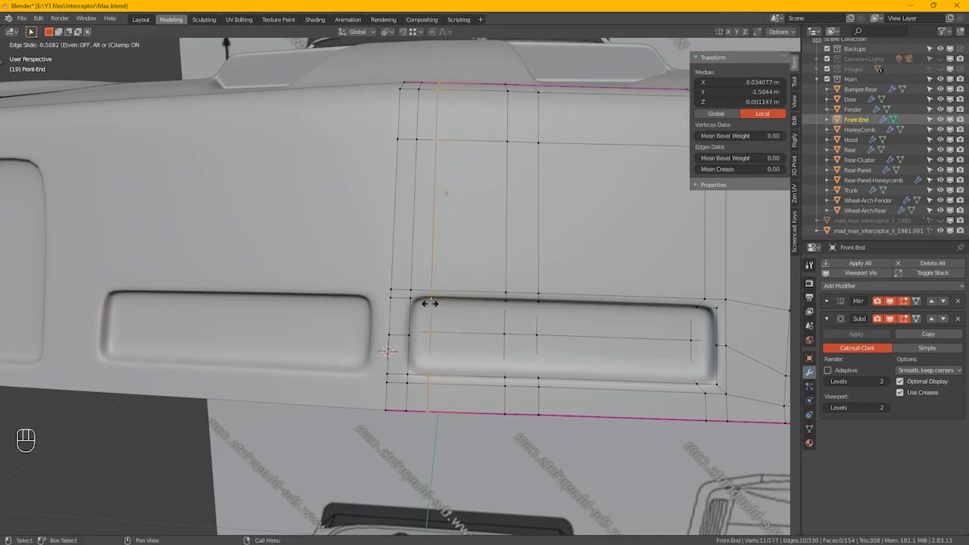
pyautogui.click(429, 303)
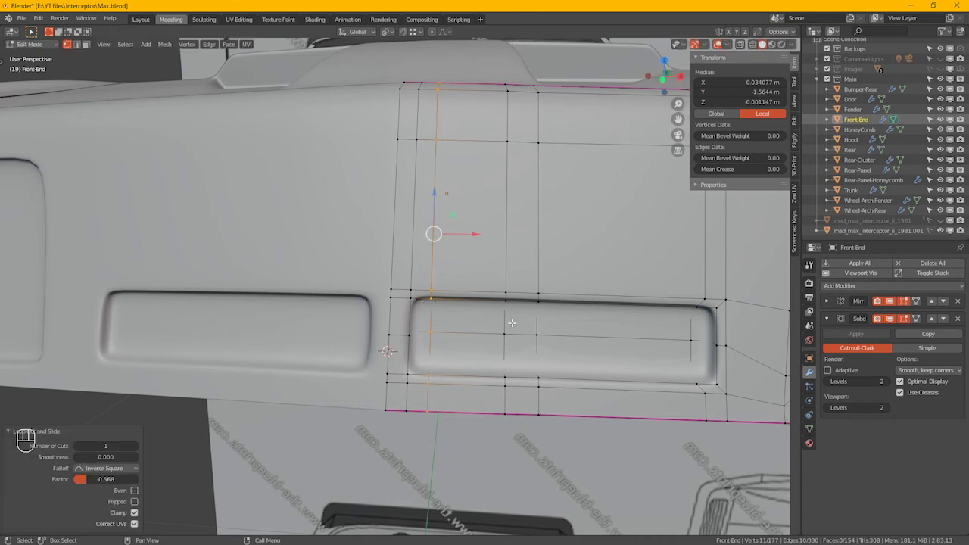
# Step: Add another vertical loop cut on the centre divider close to the grille recess's inner edge, with a slide factor of 0.716
pyautogui.keyDown('alt'); pyautogui.moveTo(558, 340); pyautogui.dragTo(612, 344, button='middle'); pyautogui.keyUp('alt')
pyautogui.scroll(3, 442, 334)
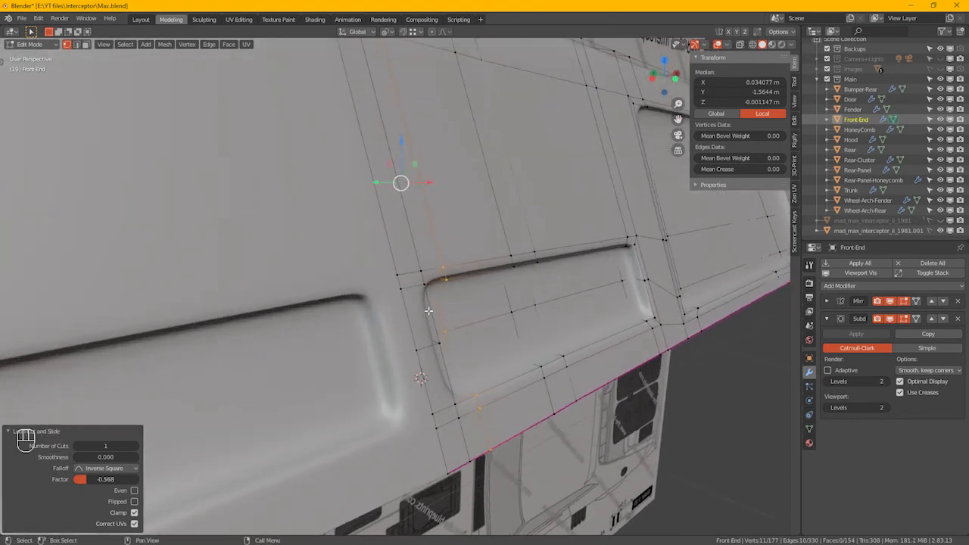
pyautogui.hotkey('ctrl', 'r')
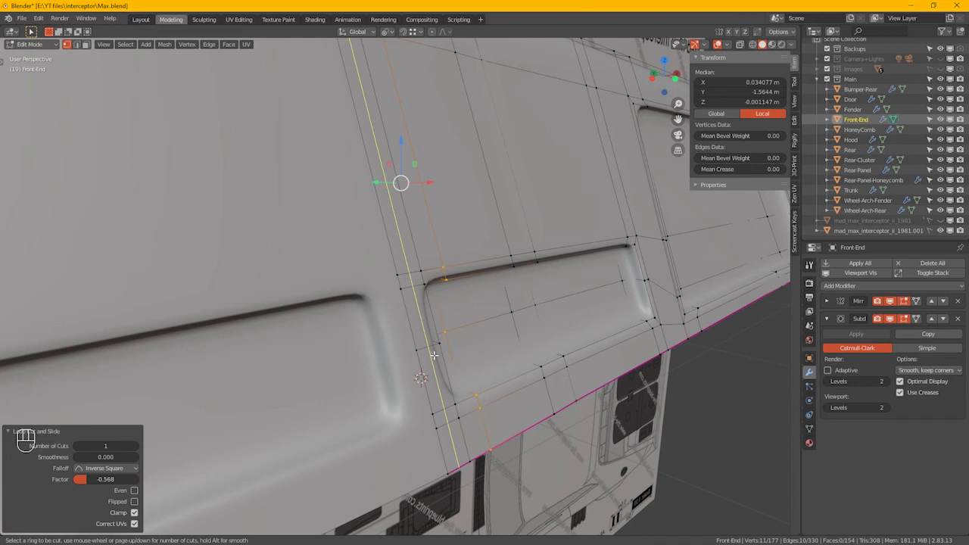
pyautogui.click(434, 354)
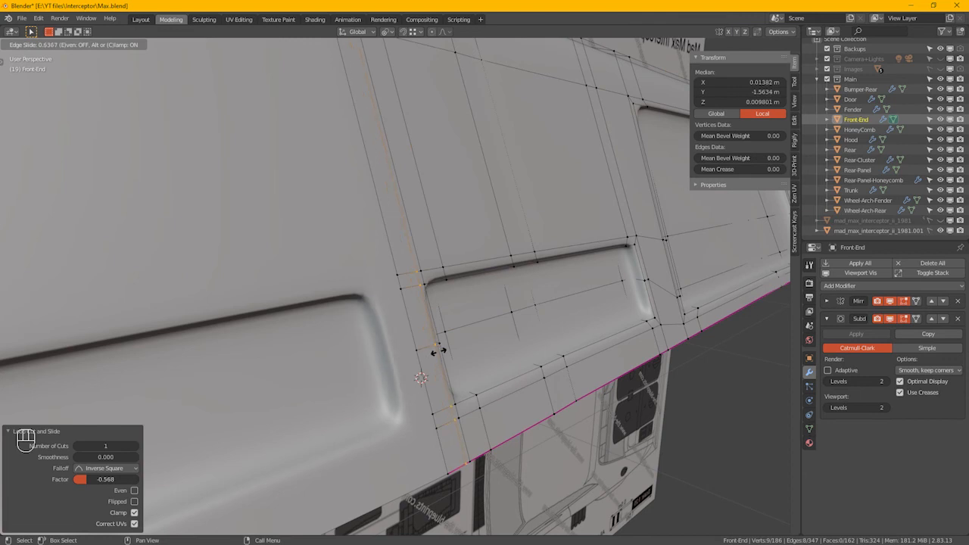
pyautogui.click(440, 352)
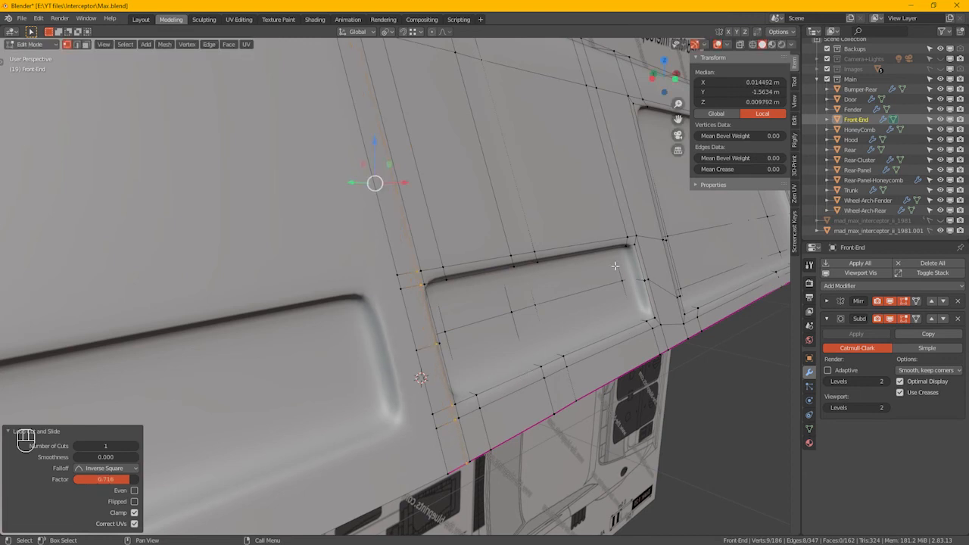
# Step: Select the grille recess's rim edge loop and set its mean crease to 1
pyautogui.keyDown('alt'); pyautogui.click(581, 353); pyautogui.keyUp('alt')
pyautogui.click(752, 170)
pyautogui.write('1')
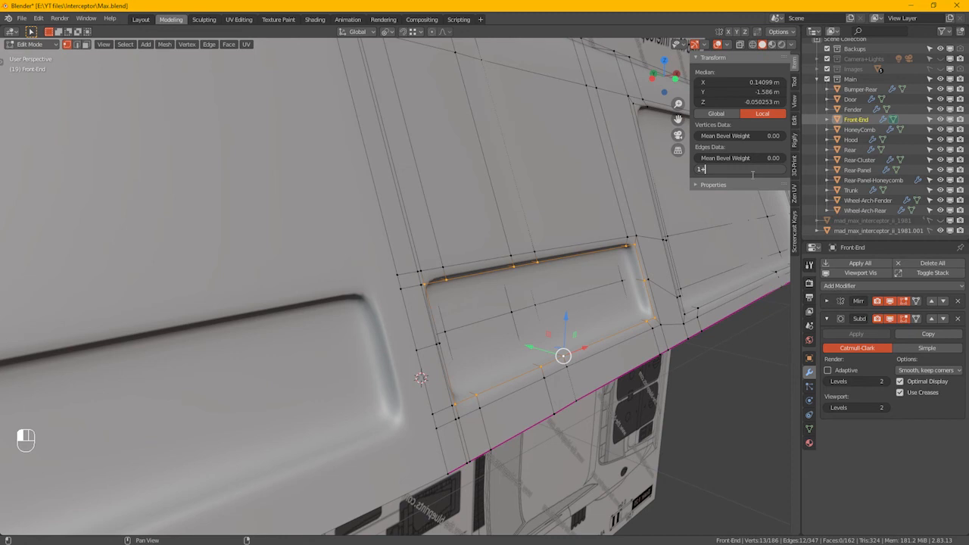
pyautogui.press('Return')
# Step: Switch to edge selection and dissolve the extra vertical edge loop beside the grille recess's inner edge
pyautogui.press('2')
pyautogui.keyDown('alt'); pyautogui.click(433, 295); pyautogui.keyUp('alt')
pyautogui.press('ctrl')
pyautogui.press('ctrl')
pyautogui.hotkey('ctrl', 'x')
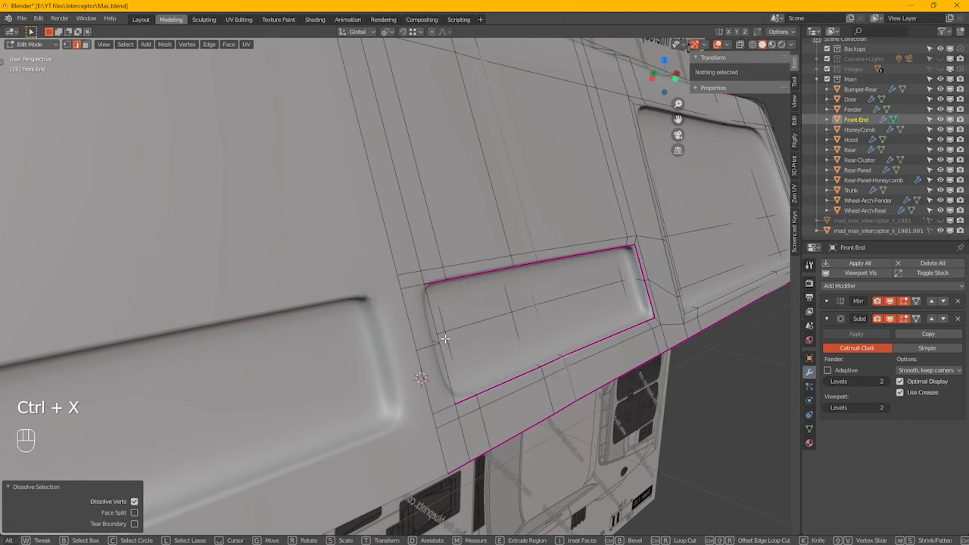
# Step: Set the mean crease of the two inner rim edges beside the centre divider to 1, then check the smoothed panel in Object Mode
pyautogui.click(438, 324)
pyautogui.keyDown('shift'); pyautogui.click(443, 361); pyautogui.keyUp('shift')
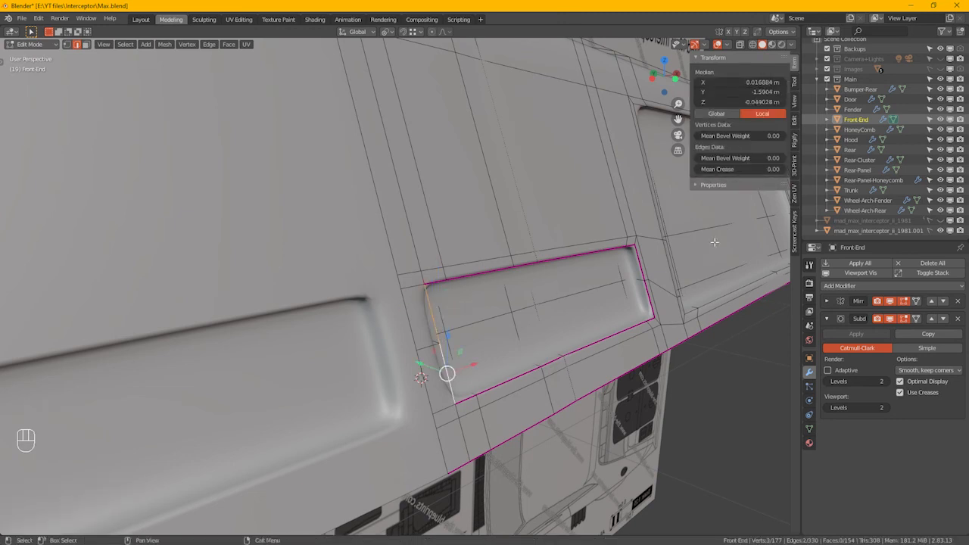
pyautogui.click(731, 170)
pyautogui.write('1')
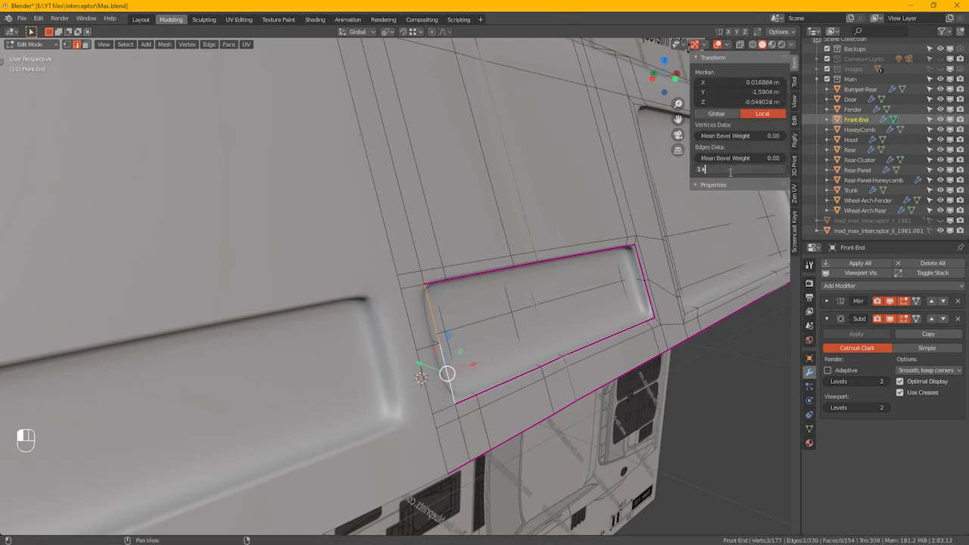
pyautogui.press('Return')
pyautogui.keyDown('alt'); pyautogui.moveTo(521, 333); pyautogui.dragTo(428, 335); pyautogui.keyUp('alt')
pyautogui.scroll(-2, 475, 334)
pyautogui.press('Tab')
pyautogui.scroll(-5, 553, 368)
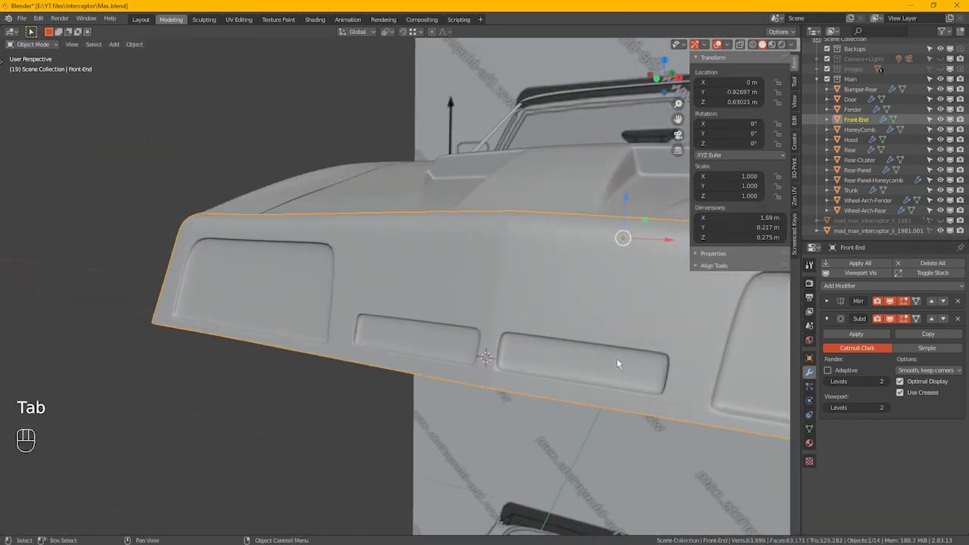
# Step: Add a horizontal loop cut across the front-end mesh near the headlight recess's upper edge, slid to a factor of -0.493
pyautogui.keyDown('alt'); pyautogui.moveTo(622, 360); pyautogui.dragTo(691, 366); pyautogui.keyUp('alt')
pyautogui.keyDown('alt'); pyautogui.moveTo(722, 362); pyautogui.dragTo(411, 340, button='middle'); pyautogui.keyUp('alt')
pyautogui.press('Tab')
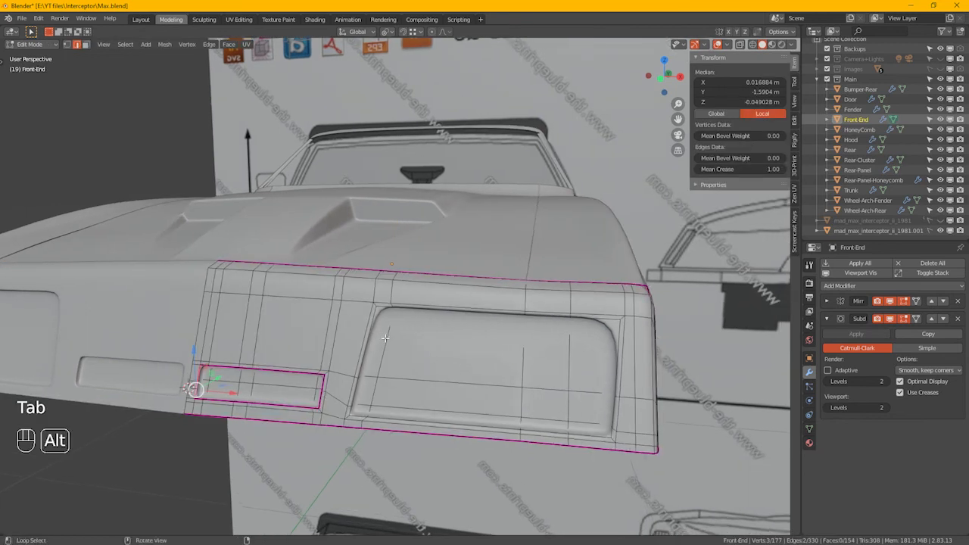
pyautogui.hotkey('ctrl', 'r')
pyautogui.click(388, 333)
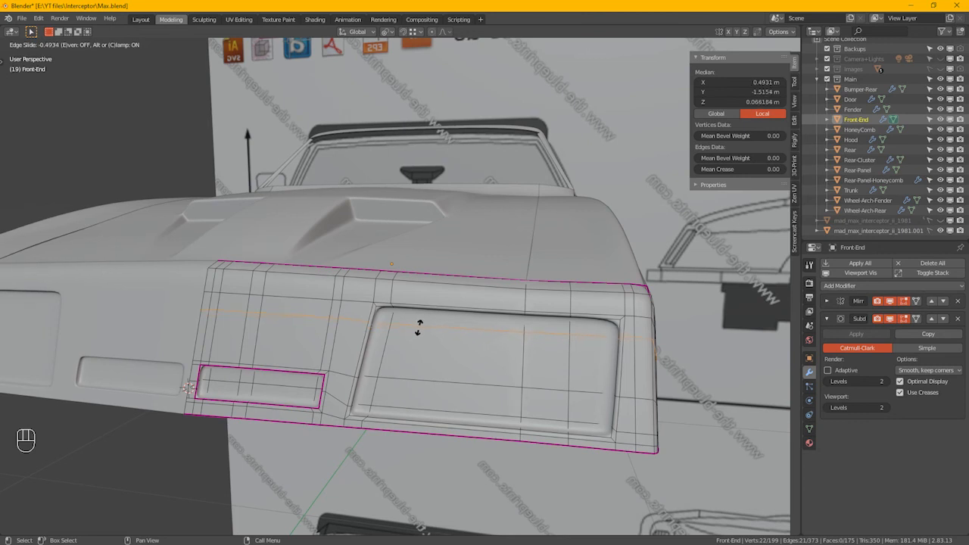
pyautogui.click(419, 327)
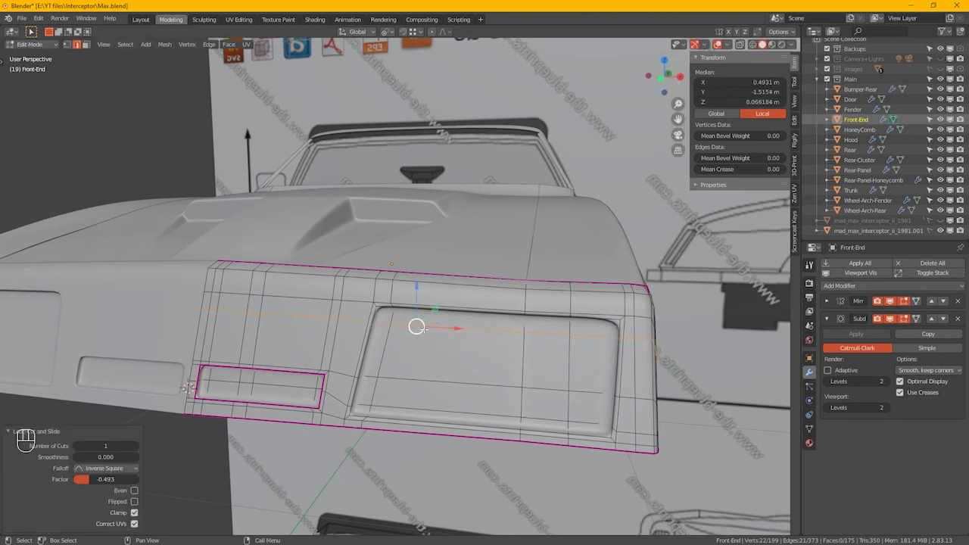
# Step: Edge-slide the headlight recess's outer vertical loop outward by about -0.637 with Even and Flipped on, then return to Object Mode
pyautogui.click(573, 288)
pyautogui.keyDown('alt'); pyautogui.moveTo(573, 288); pyautogui.dragTo(609, 372, button='middle'); pyautogui.keyUp('alt')
pyautogui.keyDown('alt'); pyautogui.click(606, 379); pyautogui.keyUp('alt')
pyautogui.press('g')
pyautogui.press('g')
pyautogui.press('e')
pyautogui.press('f')
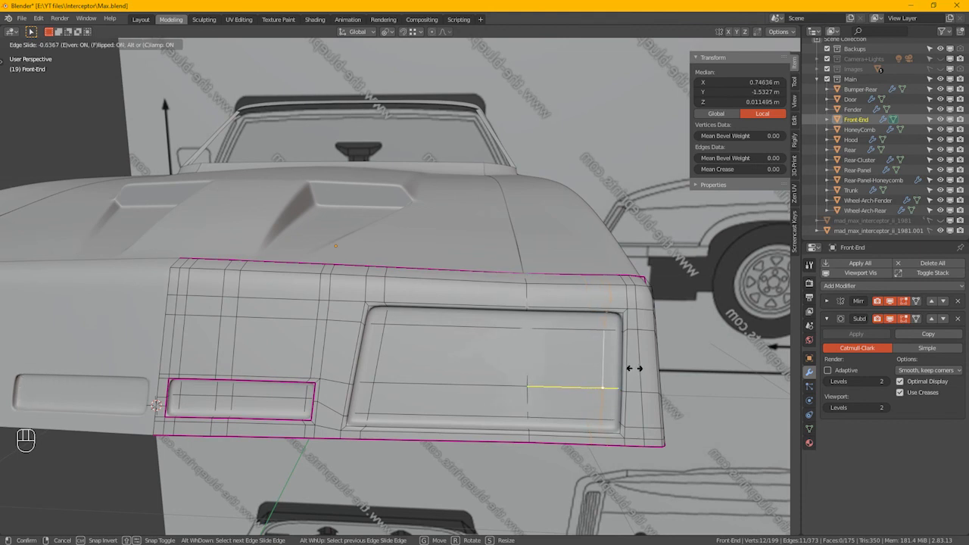
pyautogui.click(635, 369)
pyautogui.press('Tab')
pyautogui.scroll(-4, 628, 371)
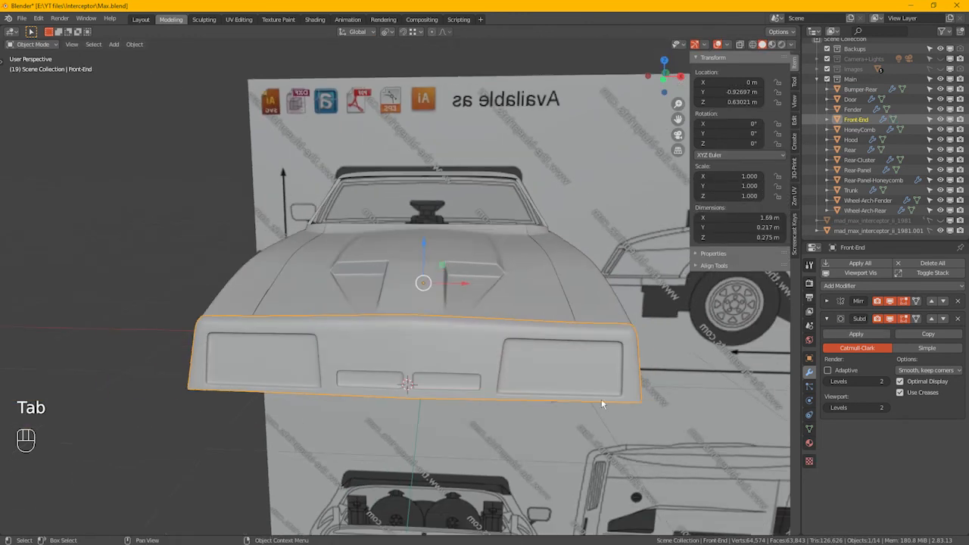
# Step: Deselect the front end, hide the mad_max_interceptor_ii_1981.001 reference, and inspect the car body without viewport overlays
pyautogui.click(220, 447)
pyautogui.keyDown('alt'); pyautogui.moveTo(463, 412); pyautogui.dragTo(454, 373); pyautogui.keyUp('alt')
pyautogui.click(940, 230)
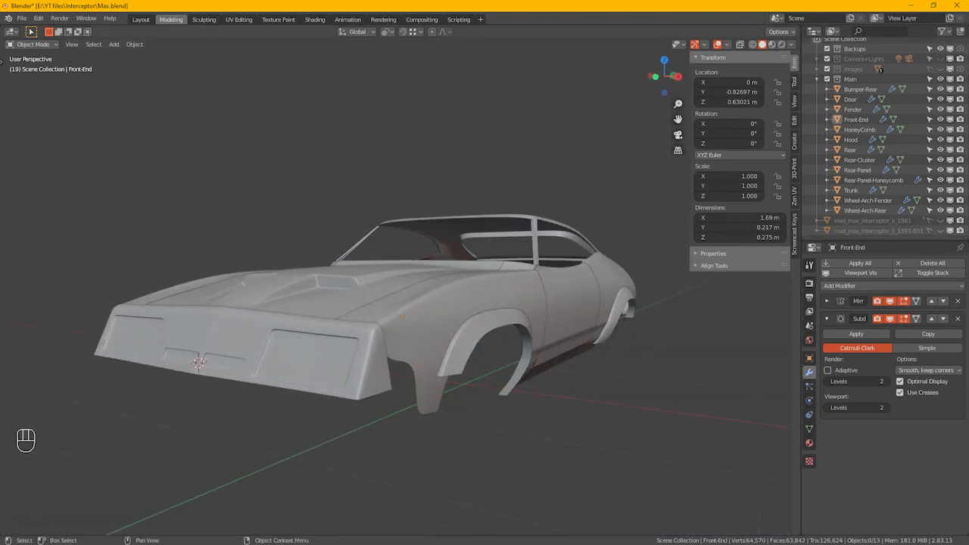
pyautogui.moveTo(397, 367); pyautogui.dragTo(411, 333, button='middle')
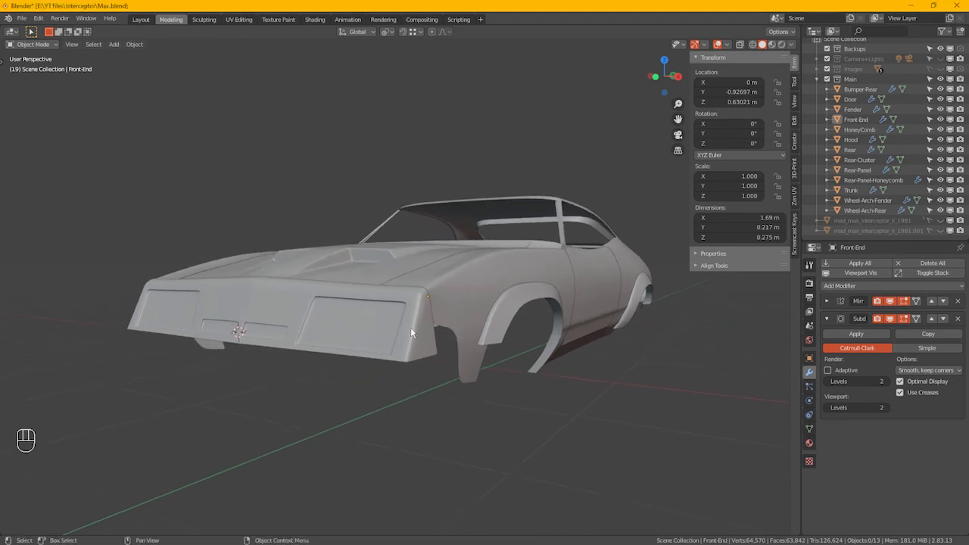
pyautogui.keyDown('alt'); pyautogui.moveTo(335, 376); pyautogui.dragTo(378, 347); pyautogui.keyUp('alt')
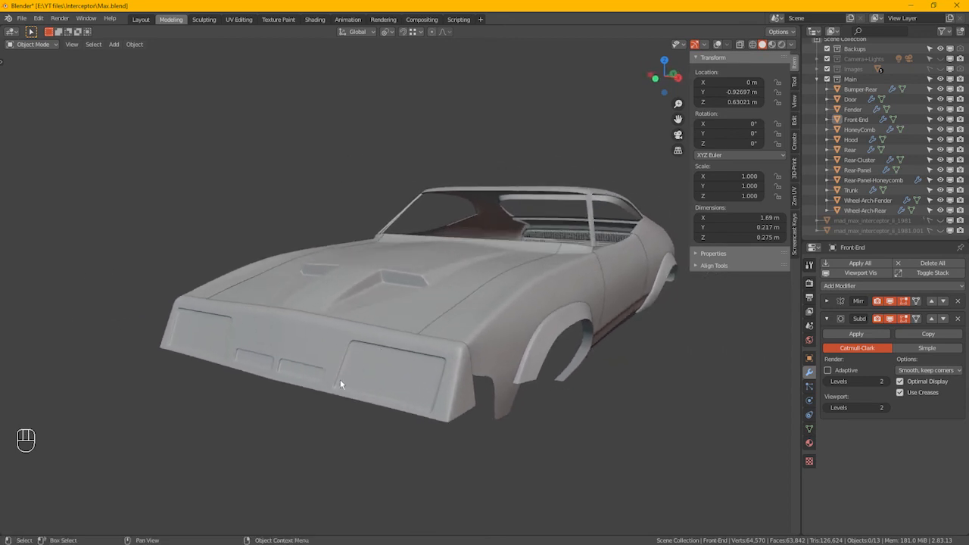
pyautogui.scroll(3, 295, 349)
# Step: Show the overlays again in mesh editing and set the mean crease of the front end's centre-line edge loop to 1
pyautogui.press('Tab')
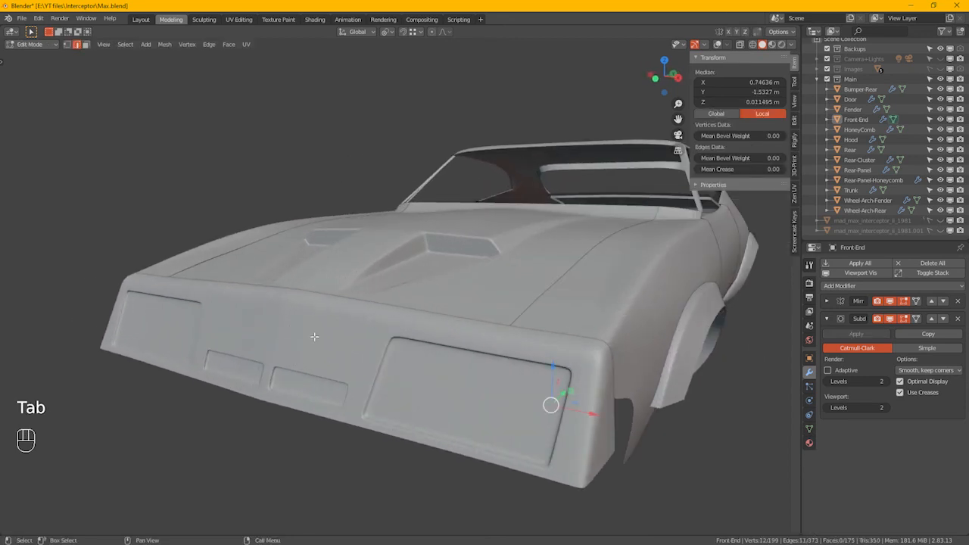
pyautogui.click(717, 44)
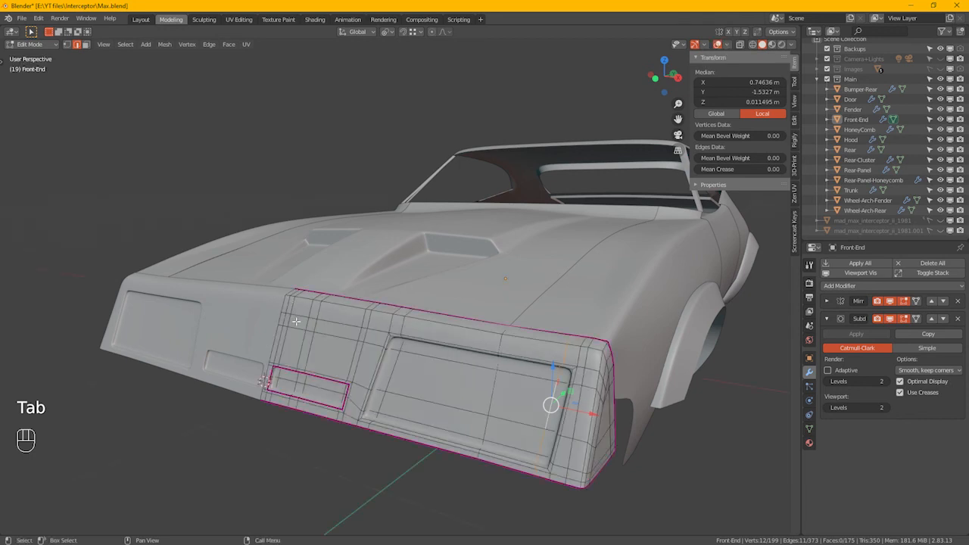
pyautogui.scroll(3, 295, 321)
pyautogui.keyDown('alt'); pyautogui.click(277, 321); pyautogui.keyUp('alt')
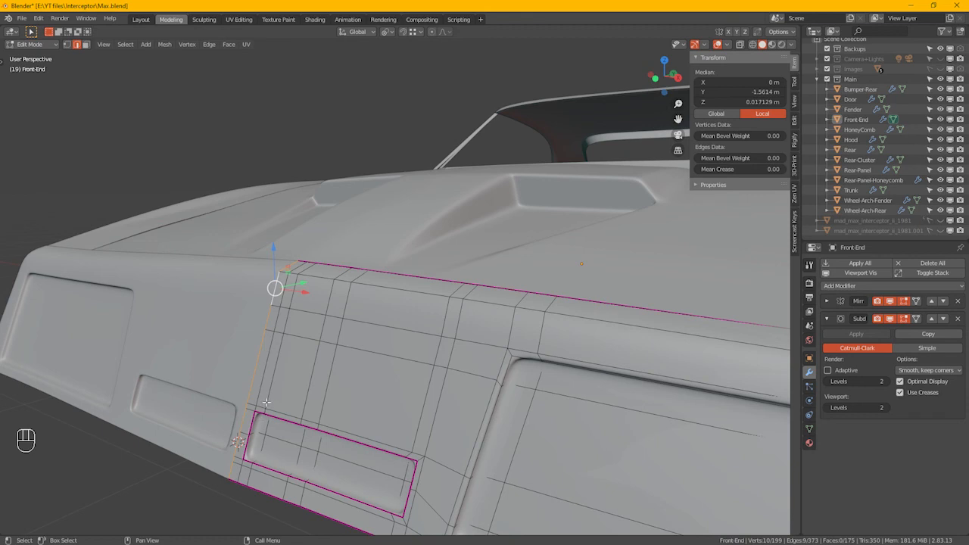
pyautogui.click(715, 169)
pyautogui.write('0.0')
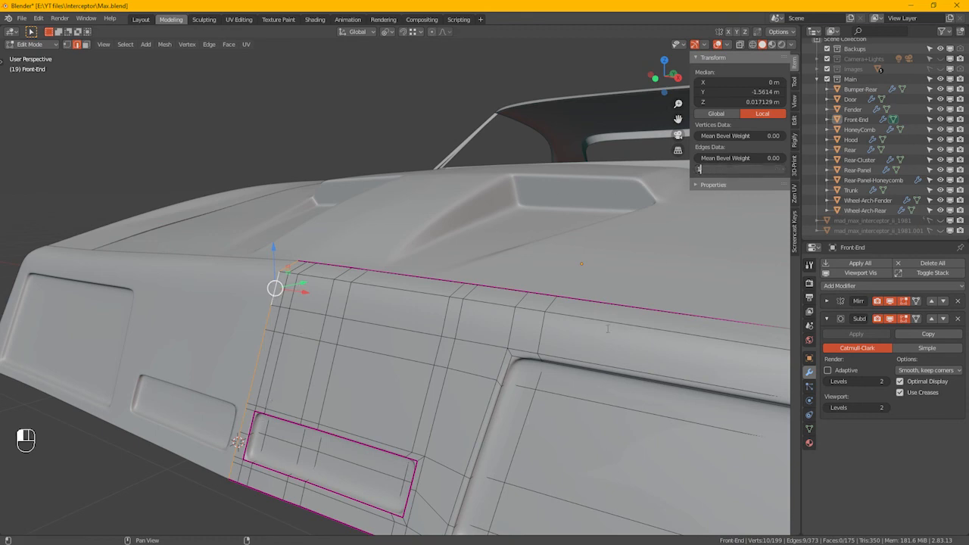
pyautogui.press('Return')
# Step: Return to Object Mode, check the whole car body, and save the file
pyautogui.press('Tab')
pyautogui.scroll(-3, 477, 346)
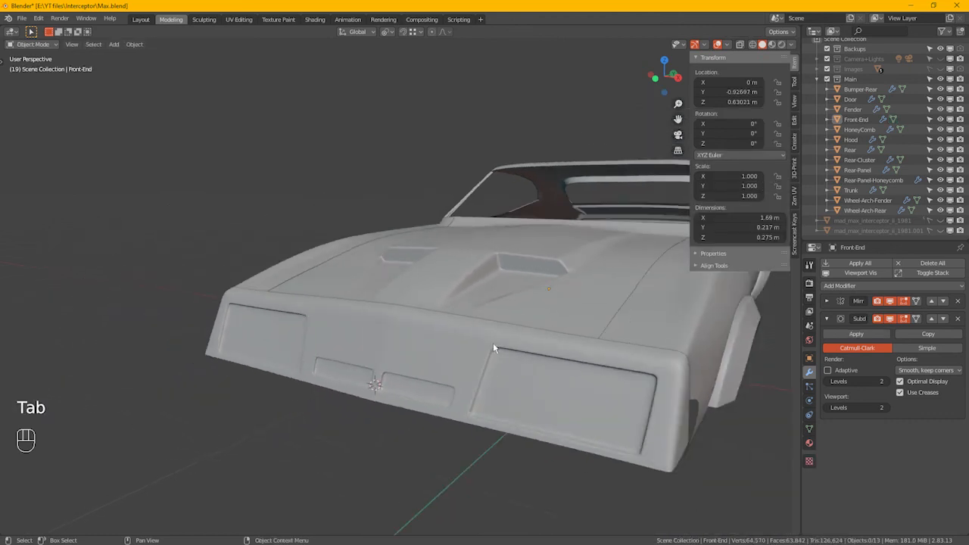
pyautogui.keyDown('alt'); pyautogui.moveTo(395, 344); pyautogui.dragTo(522, 383); pyautogui.keyUp('alt')
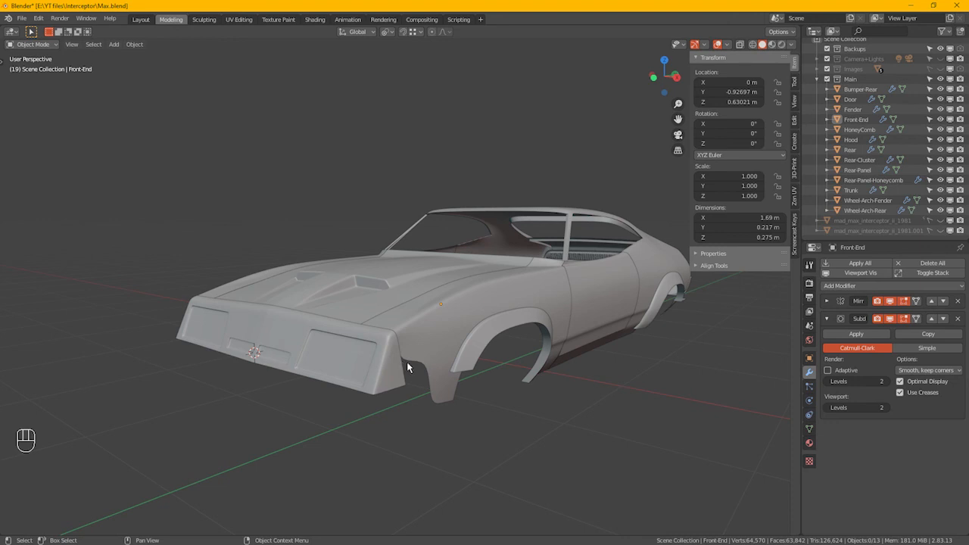
pyautogui.hotkey('ctrl', 's')
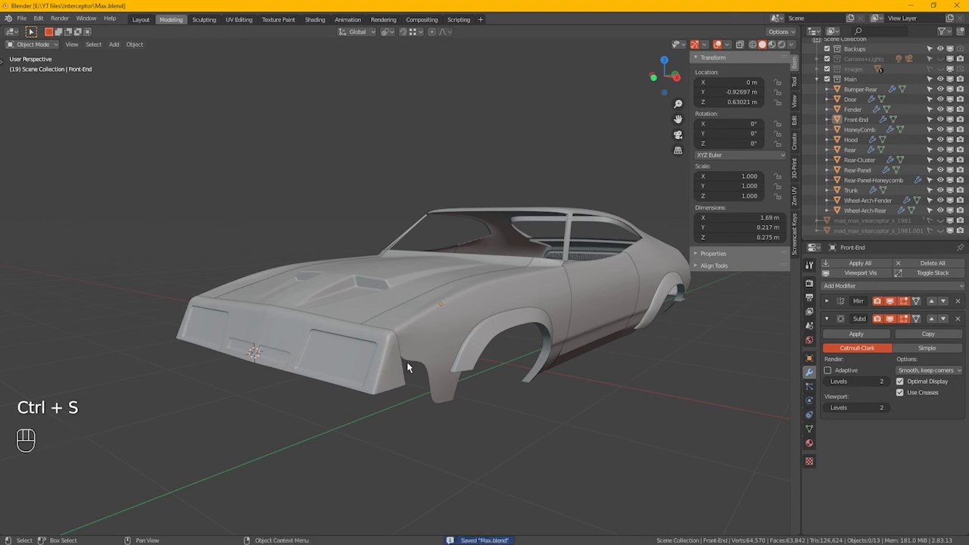